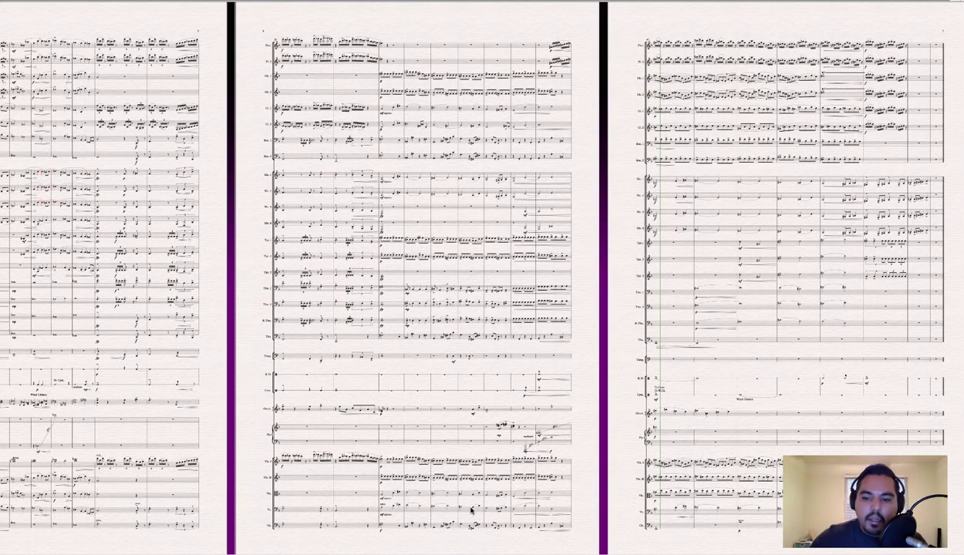
# - Show the note-entry Keypad and scroll left and right across the score pages
pyautogui.press('super+alt+k')
pyautogui.hscroll(-2, 472, 510)
pyautogui.hscroll(-5, 550, 552)
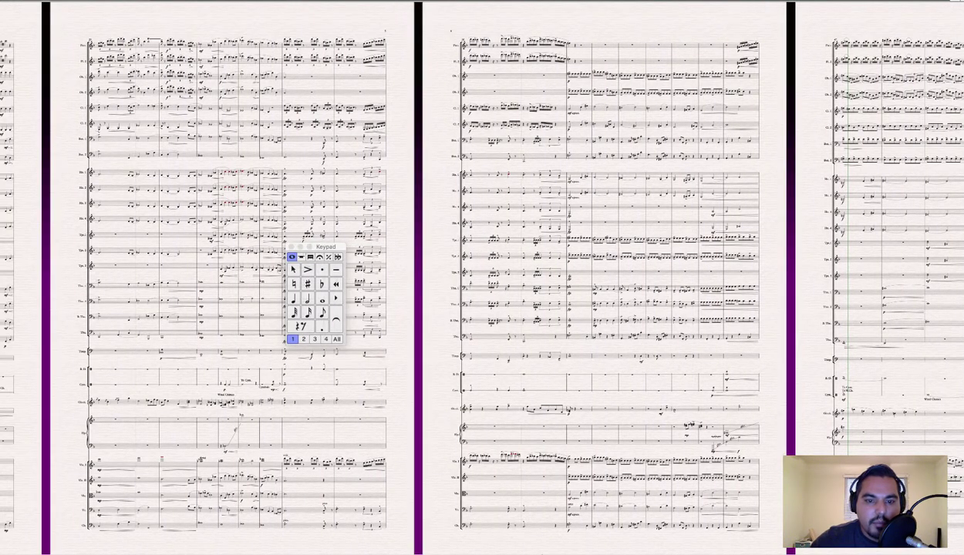
pyautogui.hscroll(-6, 471, 277)
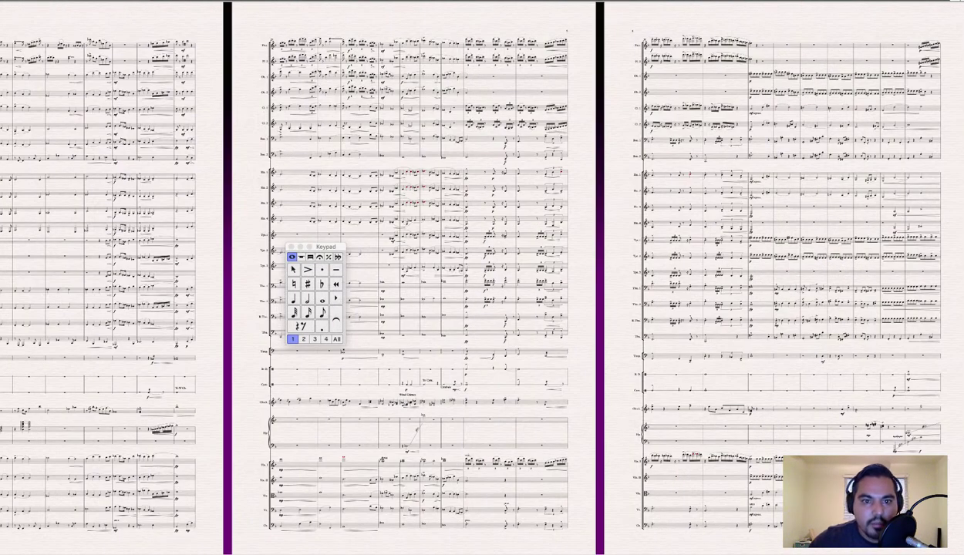
pyautogui.hscroll(-1, 416, 461)
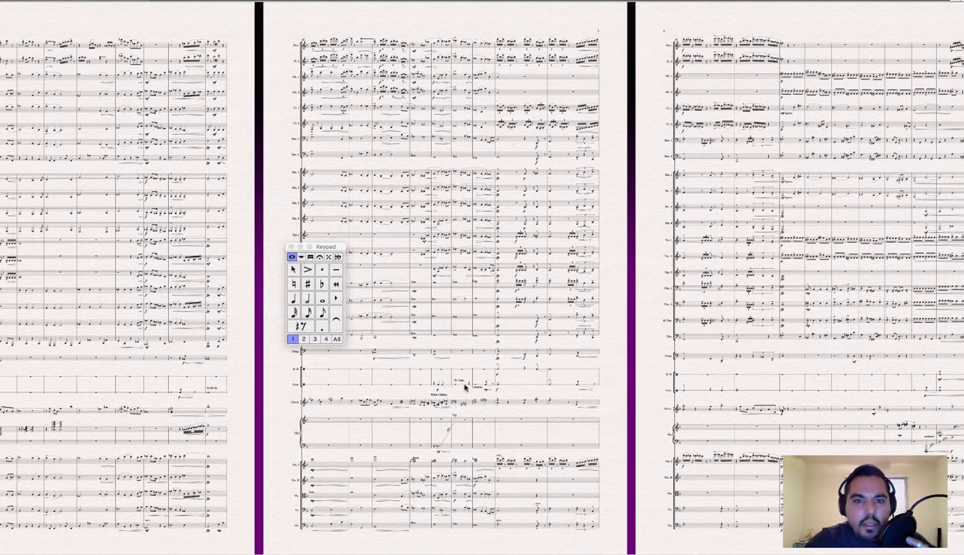
pyautogui.hscroll(-5, 442, 550)
pyautogui.hscroll(4, 442, 551)
pyautogui.hscroll(2, 453, 553)
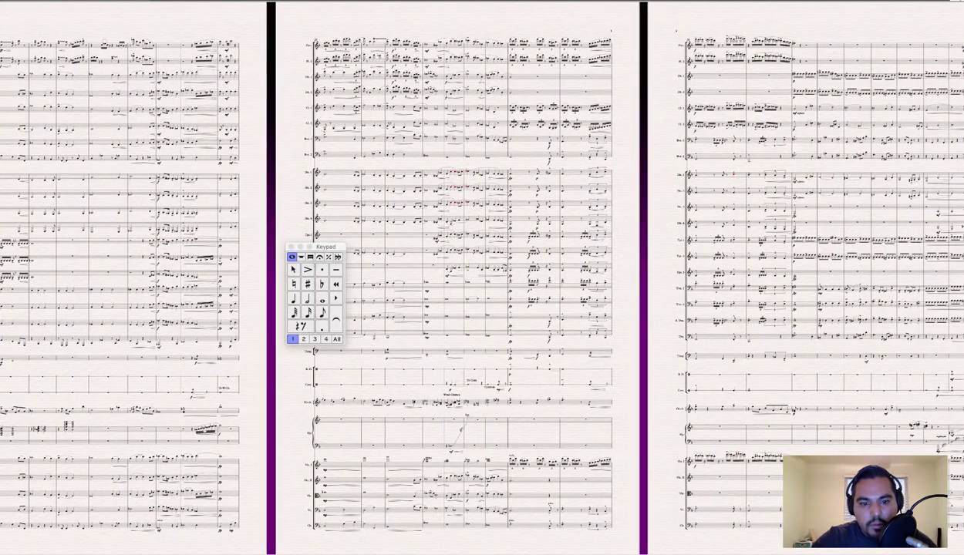
pyautogui.hscroll(-11, 336, 547)
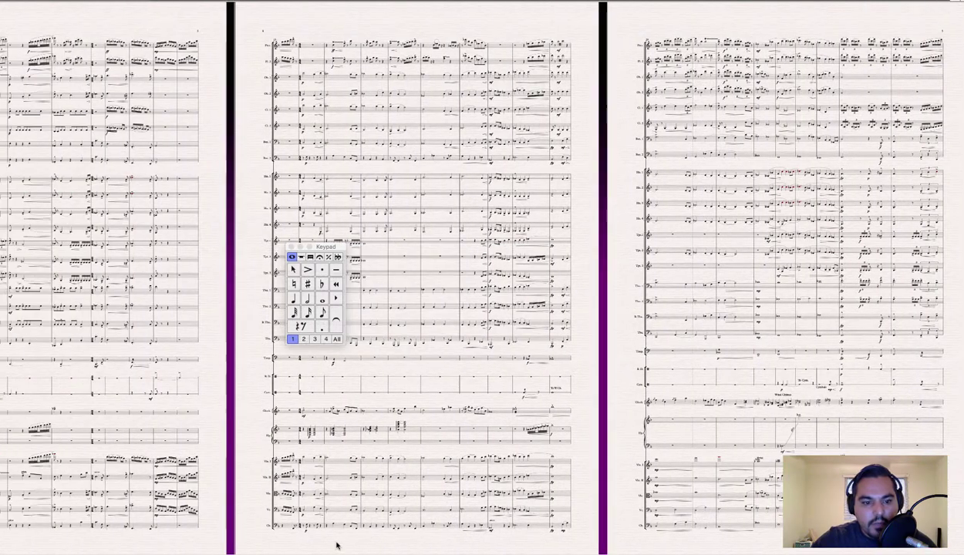
pyautogui.hscroll(7, 336, 546)
pyautogui.hscroll(17, 482, 278)
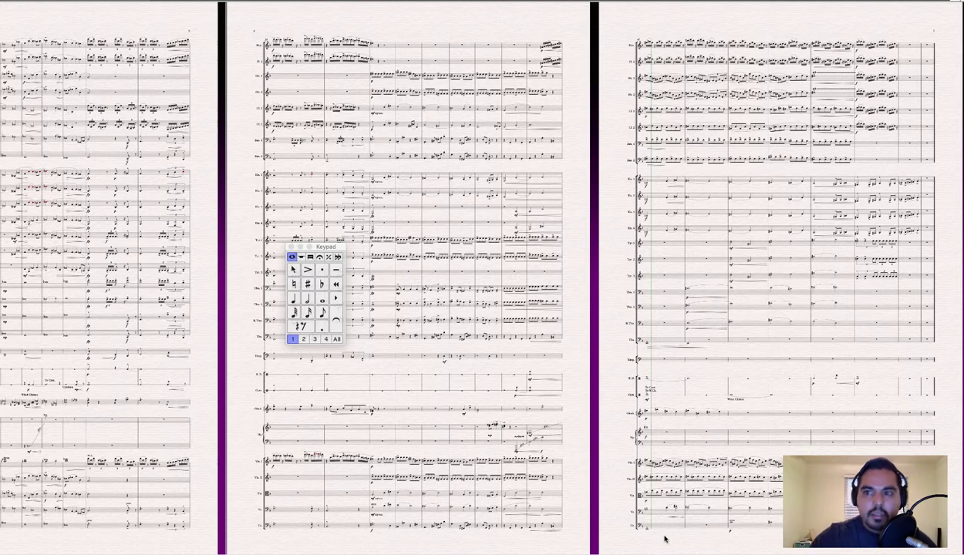
# - Continue scrolling through the remaining pages of the orchestral score to review it
pyautogui.hscroll(-6, 555, 508)
pyautogui.hscroll(-17, 371, 494)
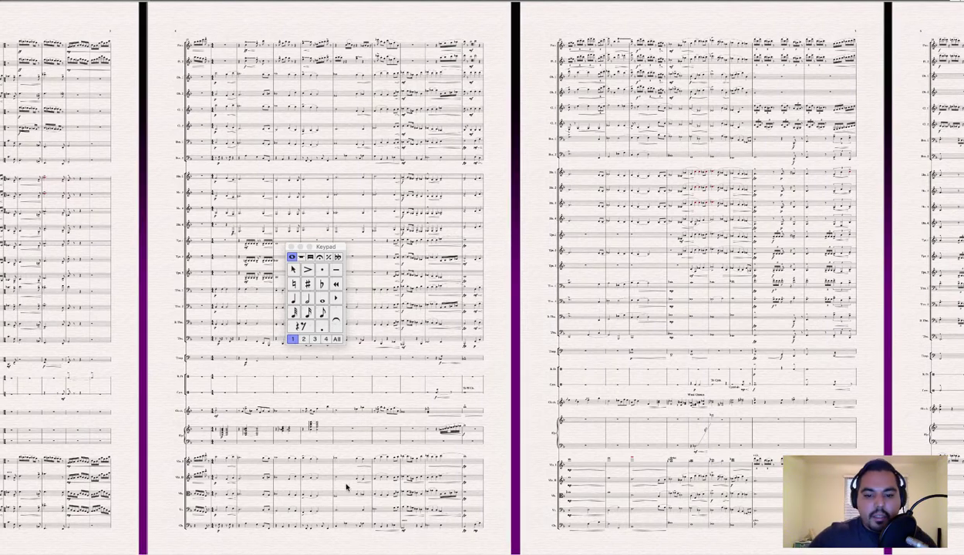
pyautogui.hscroll(-9, 338, 490)
pyautogui.hscroll(-3, 306, 502)
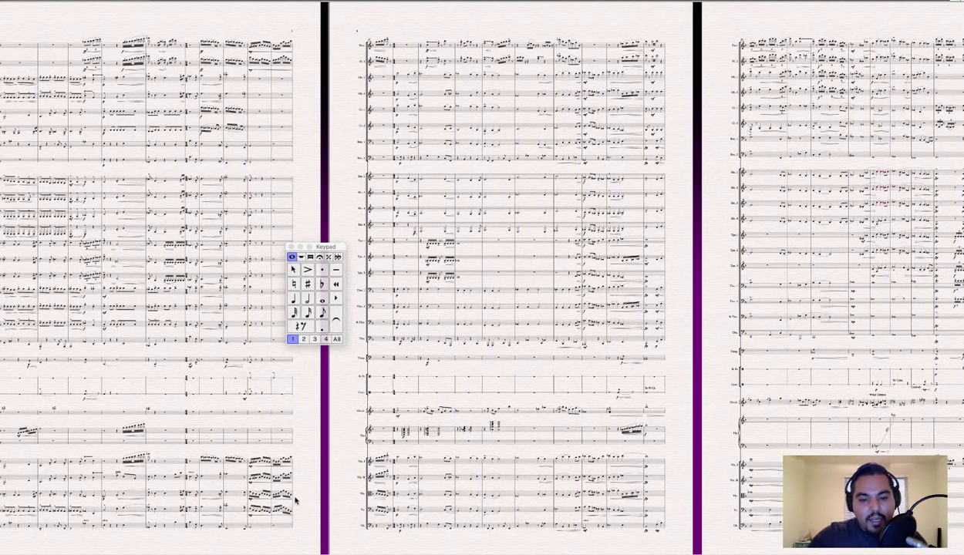
pyautogui.hscroll(-3, 281, 500)
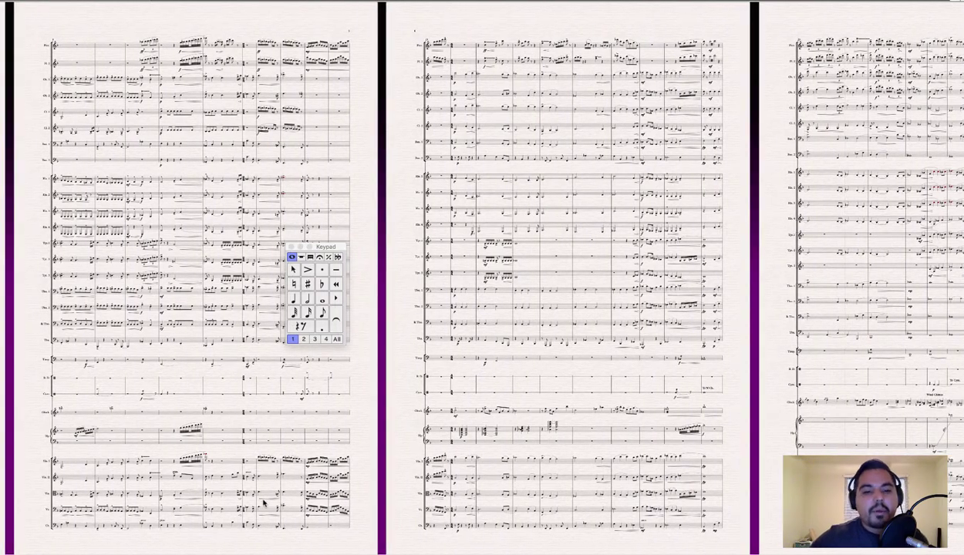
pyautogui.hscroll(-4, 244, 503)
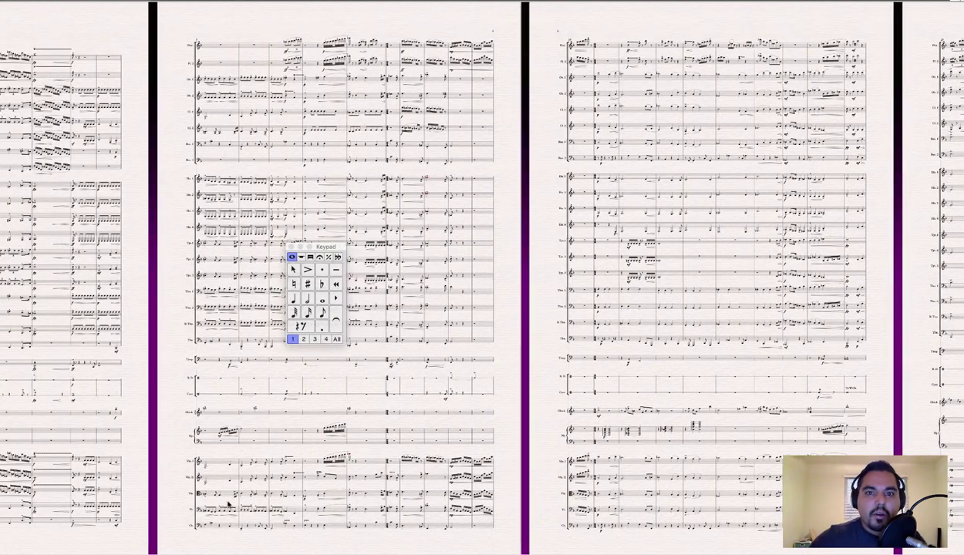
pyautogui.hscroll(-1, 224, 507)
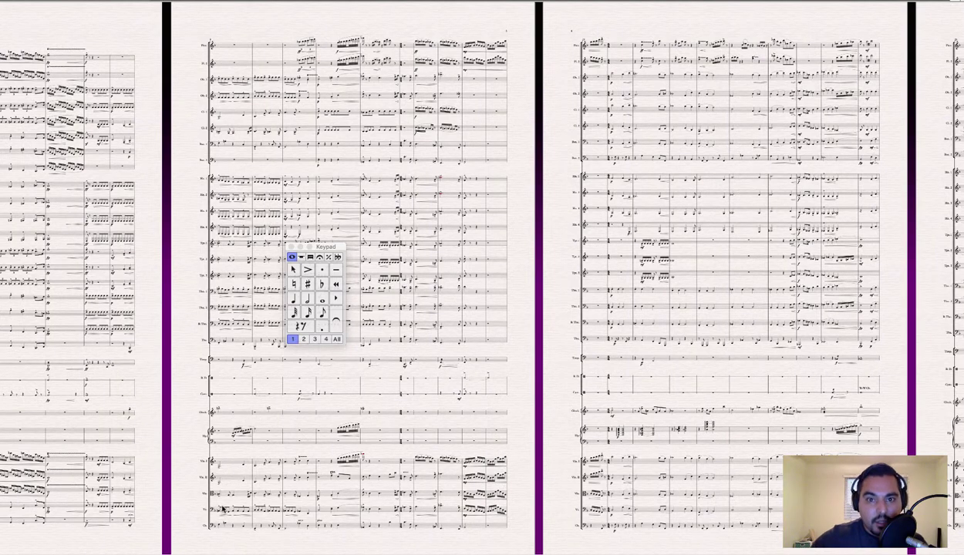
pyautogui.hscroll(-9, 222, 509)
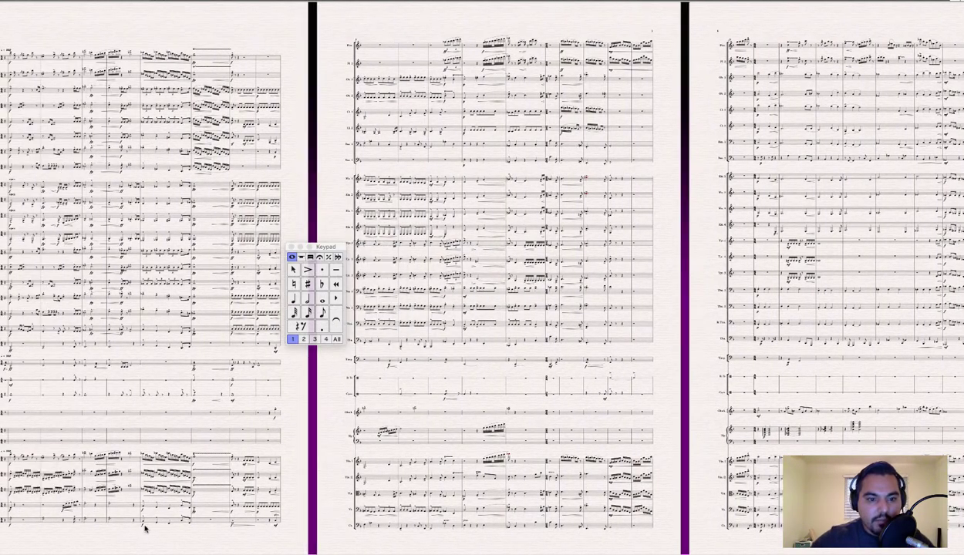
pyautogui.hscroll(-2, 131, 533)
pyautogui.hscroll(3, 155, 531)
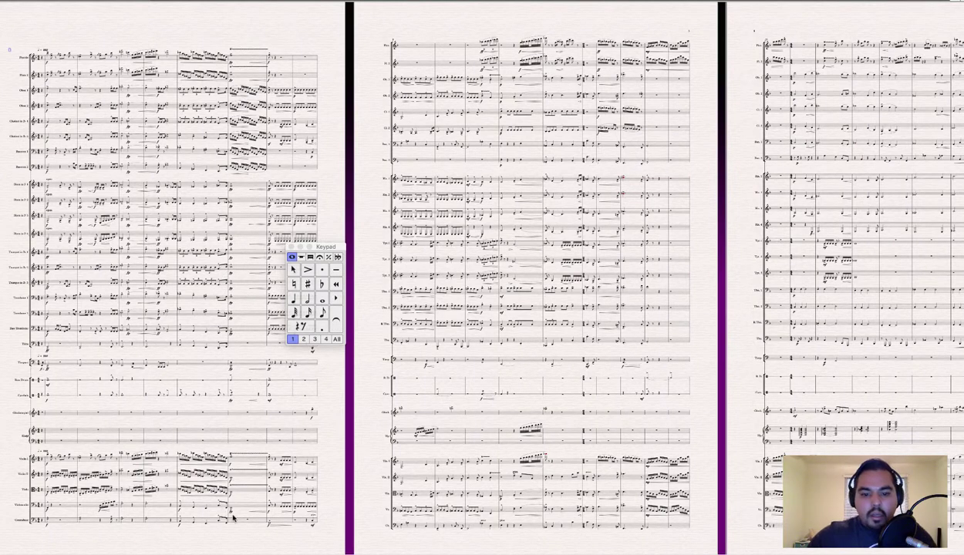
pyautogui.hscroll(5, 471, 278)
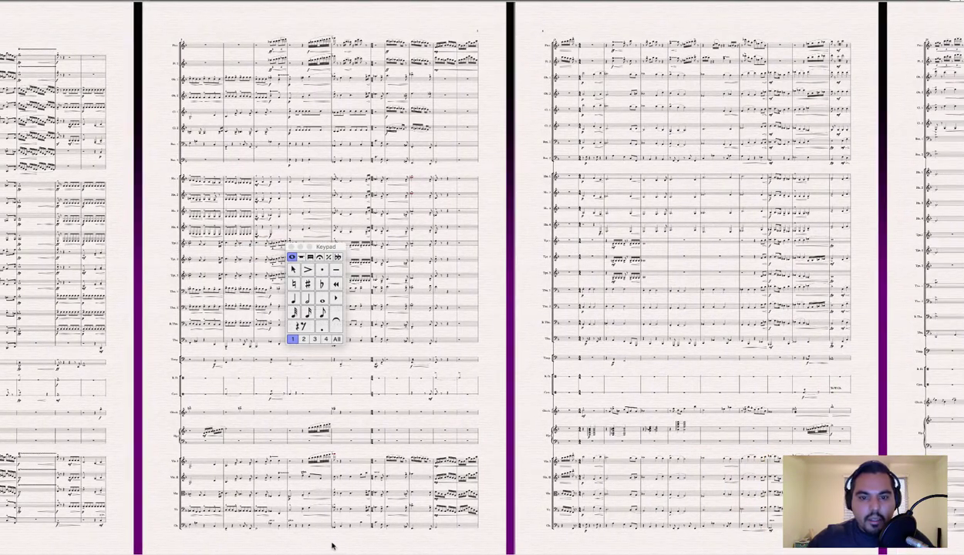
pyautogui.hscroll(5, 333, 540)
pyautogui.hscroll(1, 341, 545)
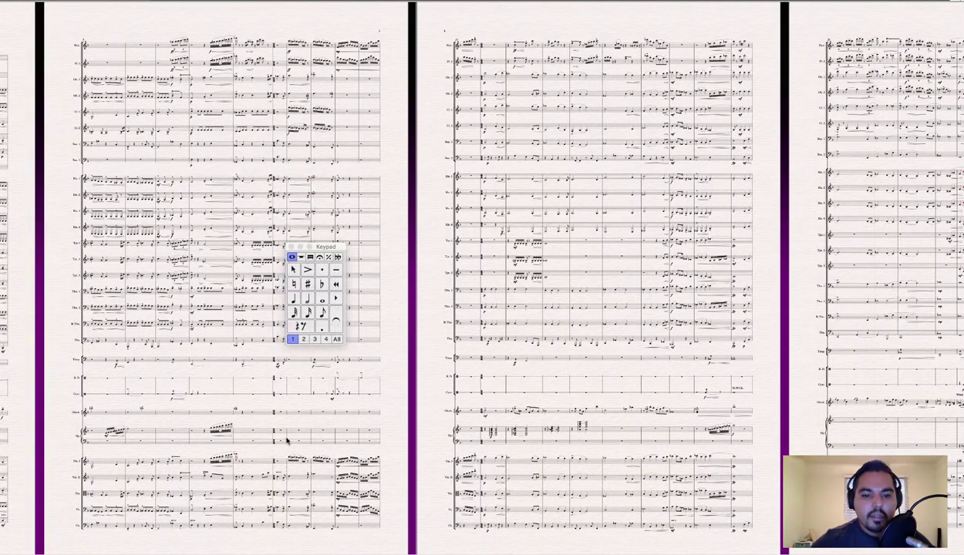
# - Capture a harp-staff bar as an idea, scroll through the pages, and close the Keypad
pyautogui.click(240, 435)
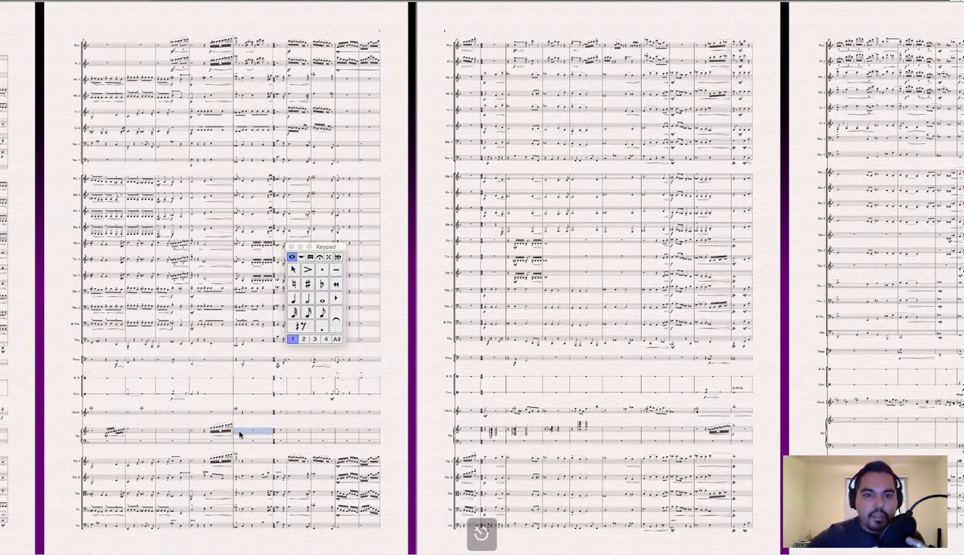
pyautogui.press('Escape')
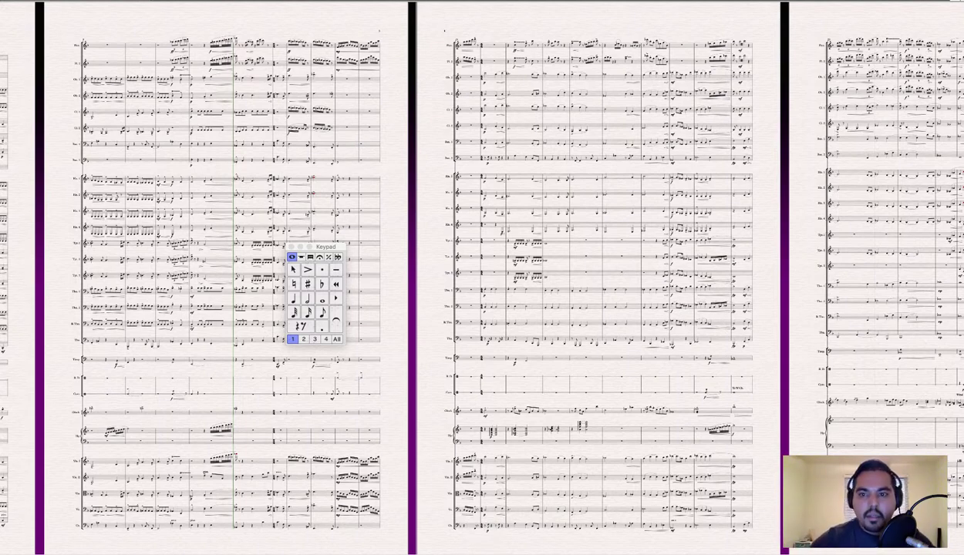
pyautogui.hscroll(10, 429, 545)
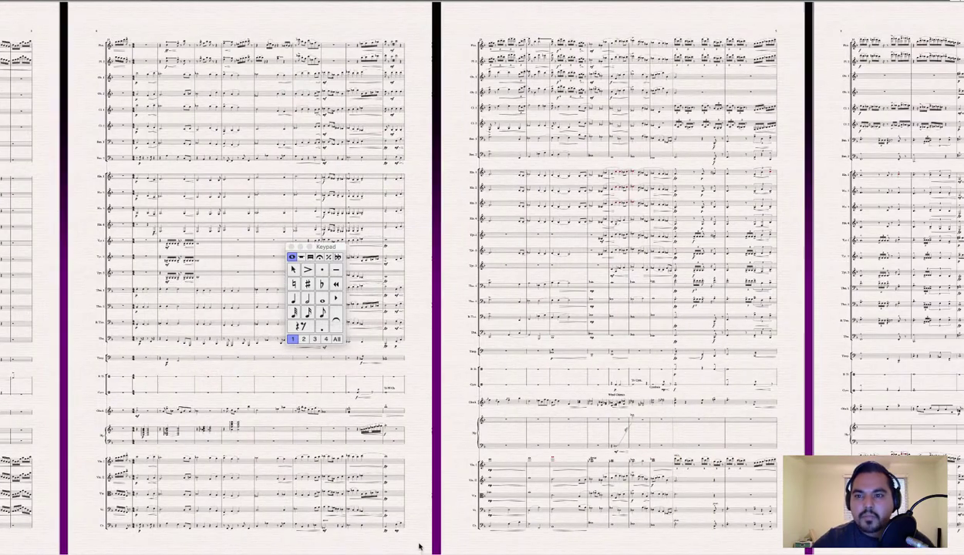
pyautogui.hscroll(5, 429, 545)
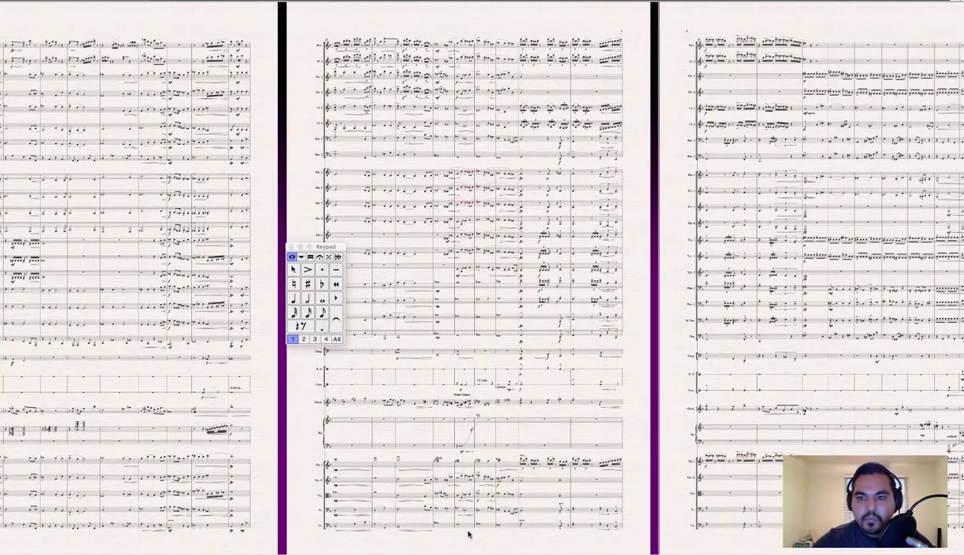
pyautogui.hscroll(6, 469, 535)
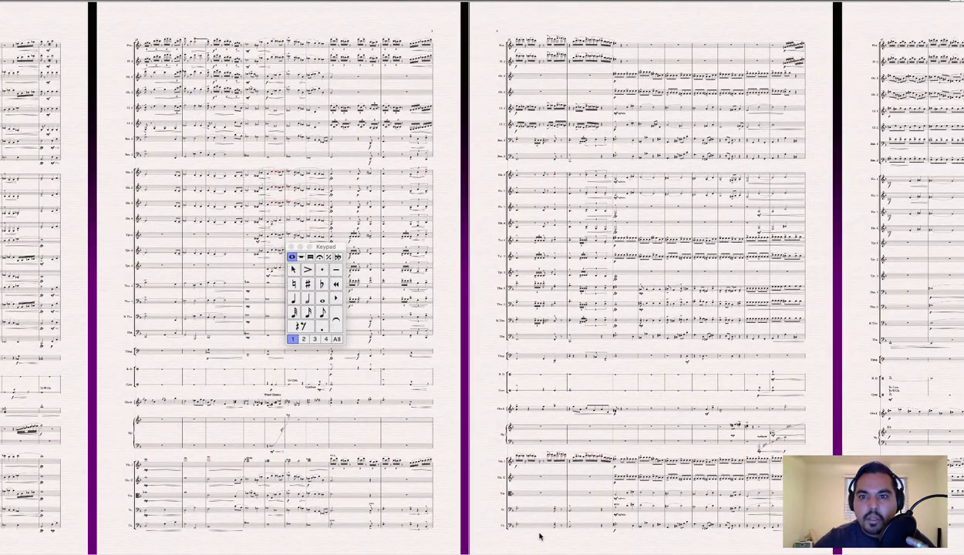
pyautogui.hscroll(1, 541, 537)
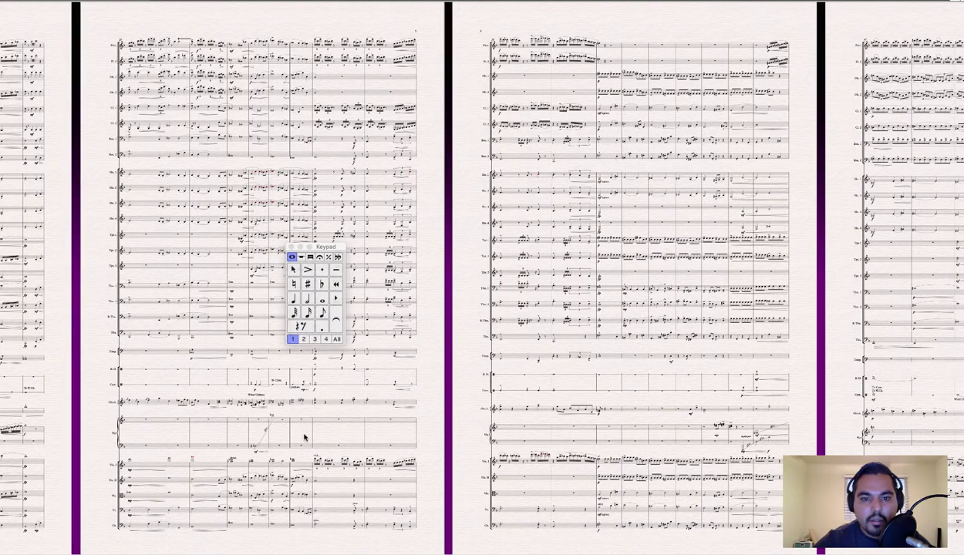
pyautogui.click(291, 247)
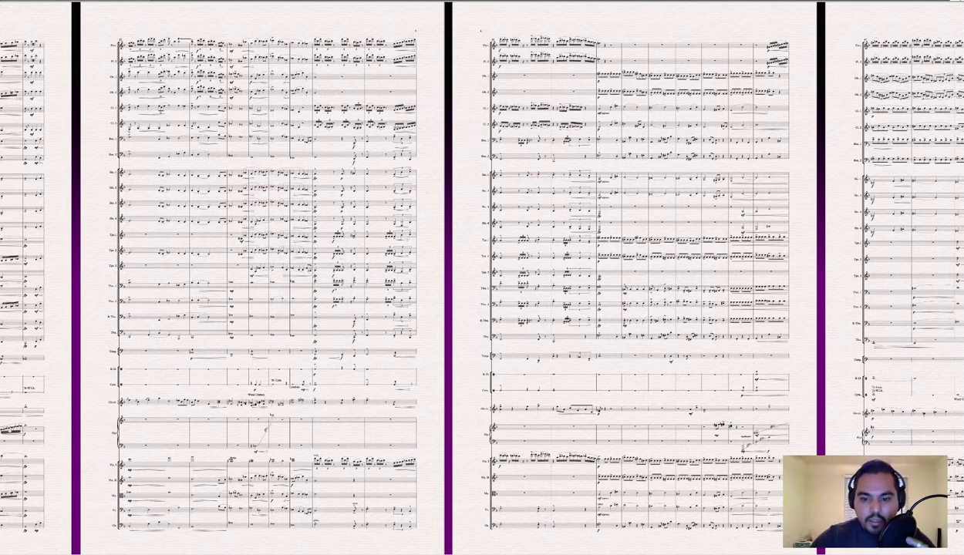
# - Reselect the harp bar, undo the last change, then play the score and show the Play tab
pyautogui.hscroll(-10, 311, 553)
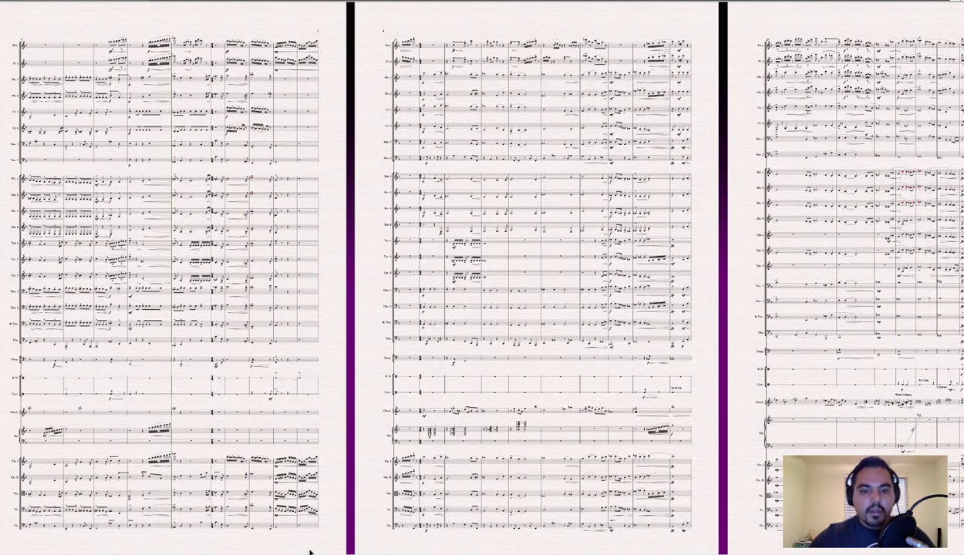
pyautogui.hscroll(-1, 299, 538)
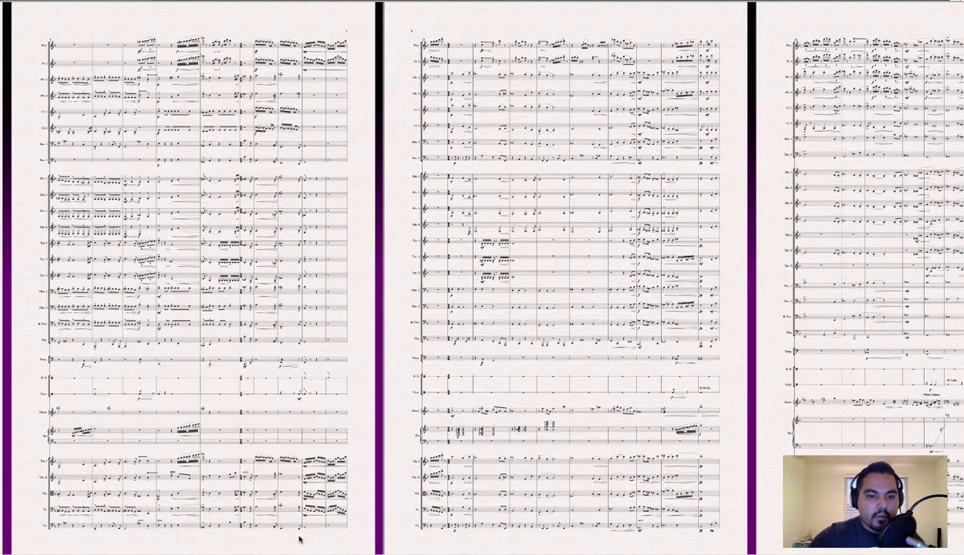
pyautogui.click(214, 444)
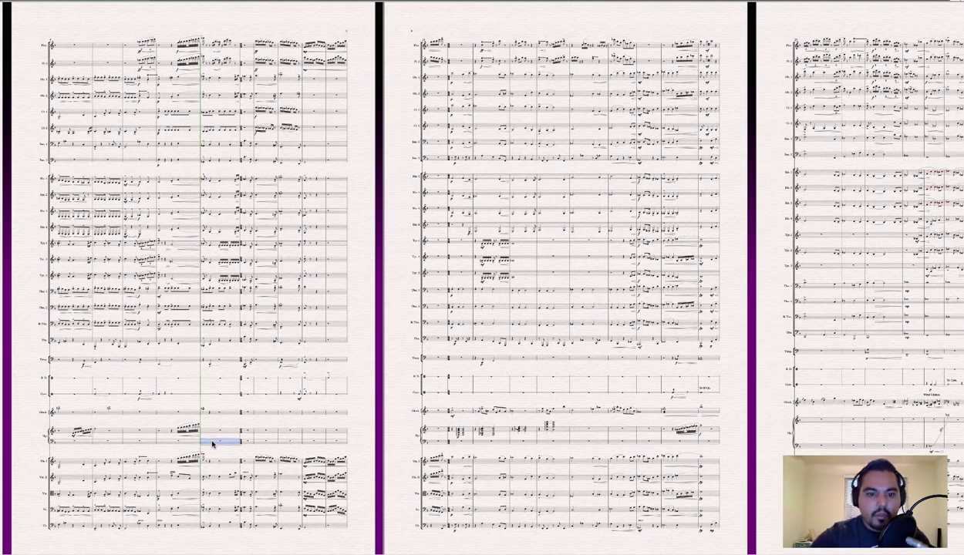
pyautogui.hotkey('ctrl', 'z')
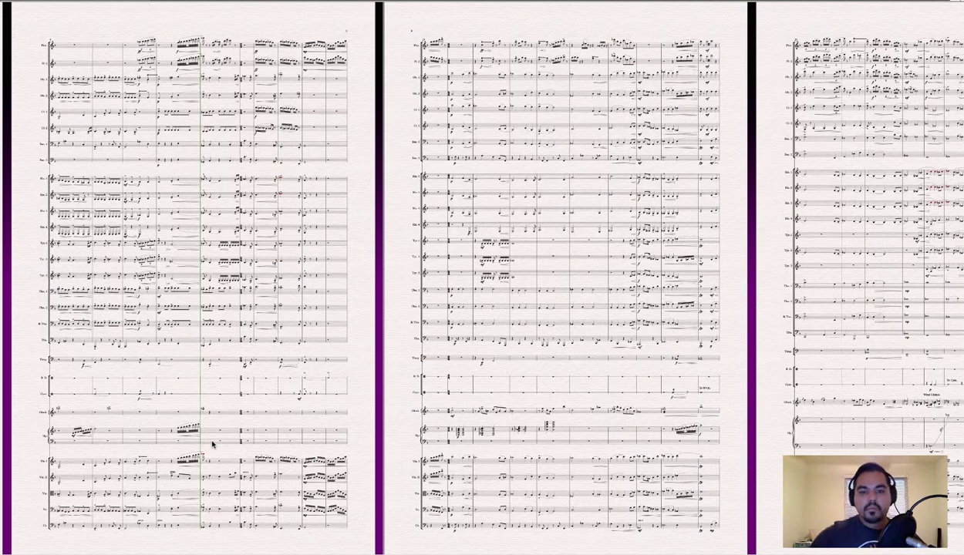
pyautogui.press('space')
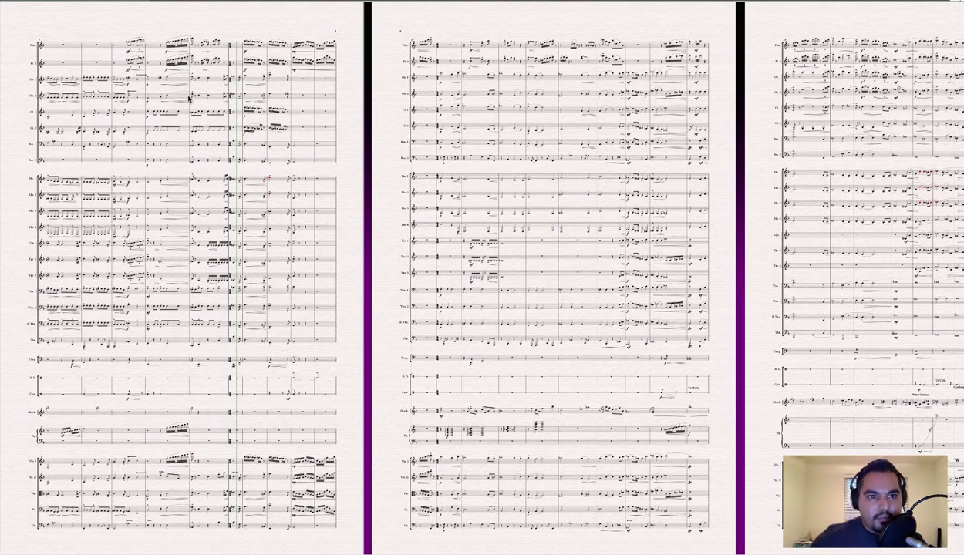
pyautogui.hotkey('ctrl', 'F1')
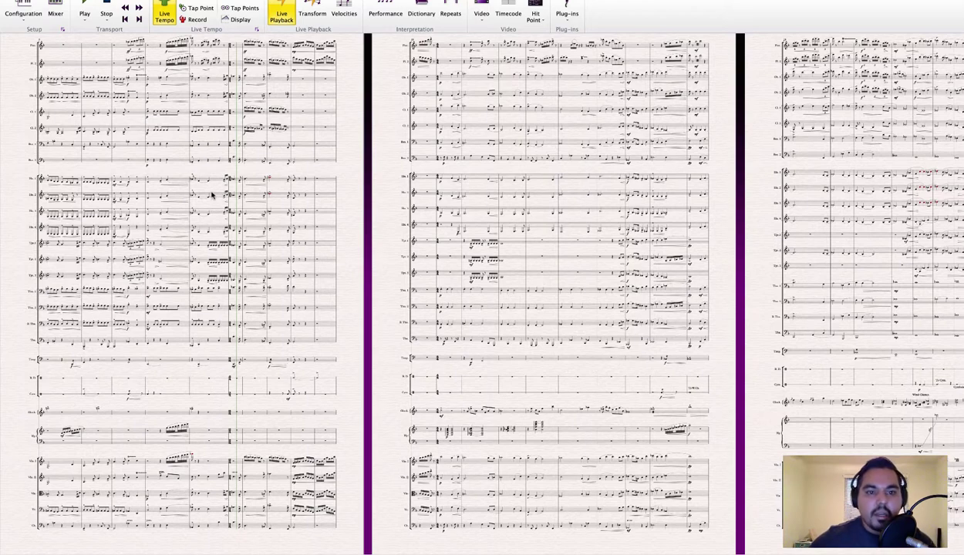
# - Play briefly from a Hn. 2 bar on page one, then list the playback configurations
pyautogui.click(212, 195)
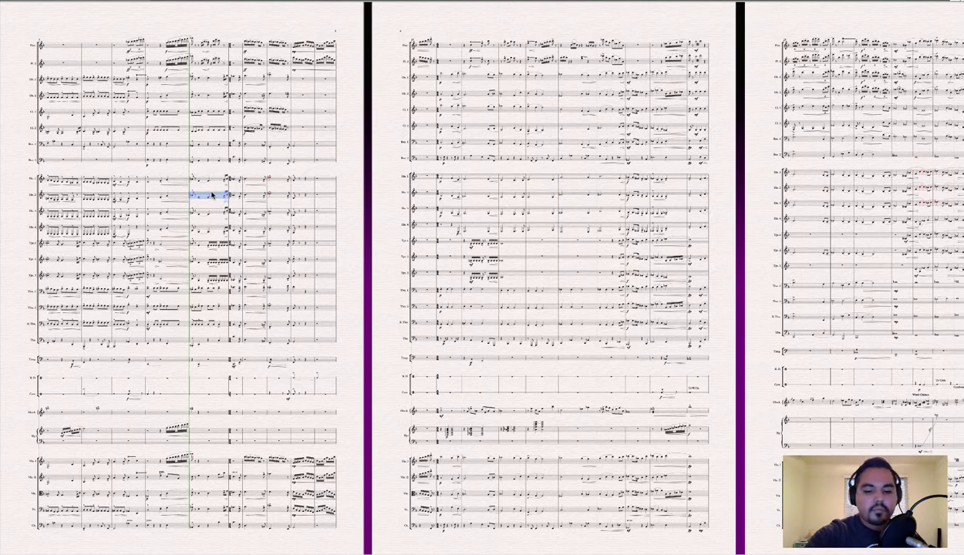
pyautogui.press('Escape')
pyautogui.press('space')
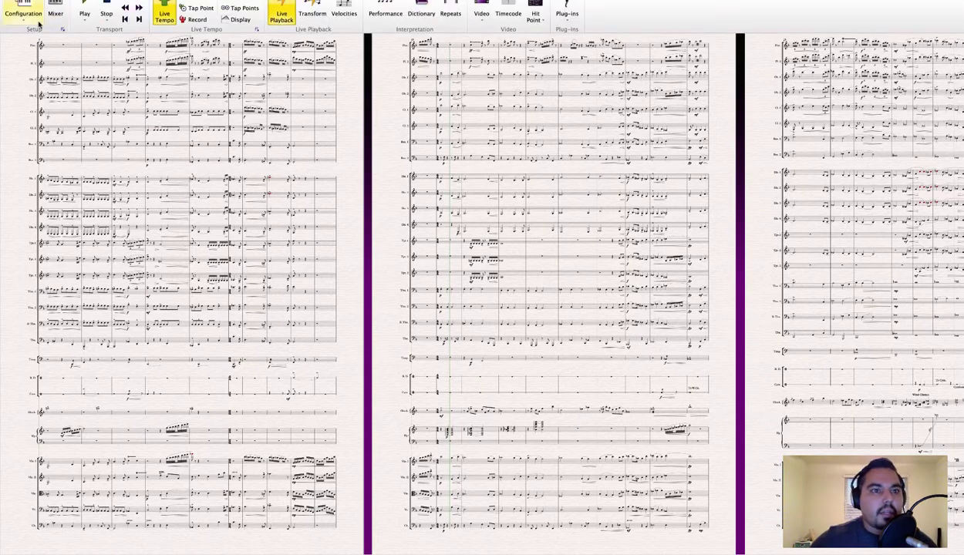
pyautogui.click(24, 14)
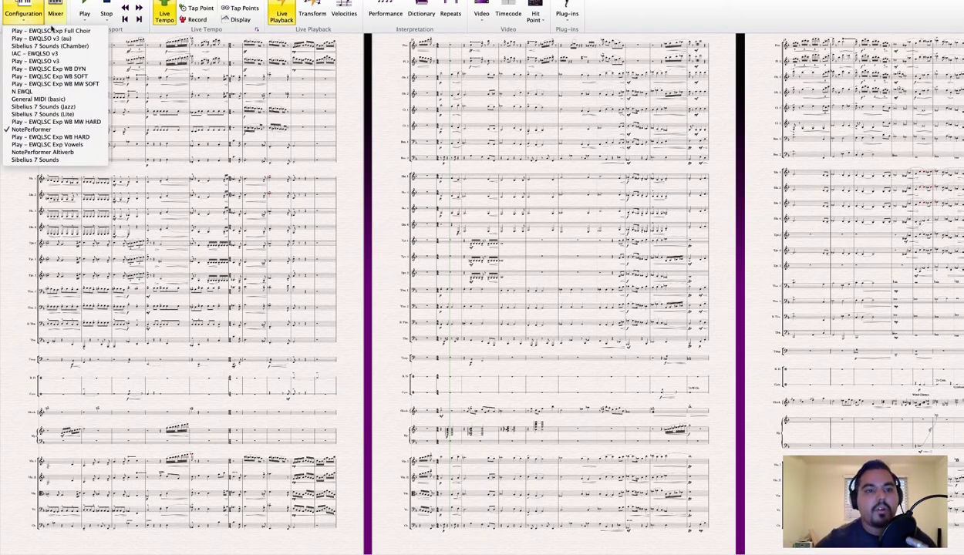
# - Choose NotePerformer Altiverb as the playback configuration and hide the ribbon
pyautogui.click(42, 152)
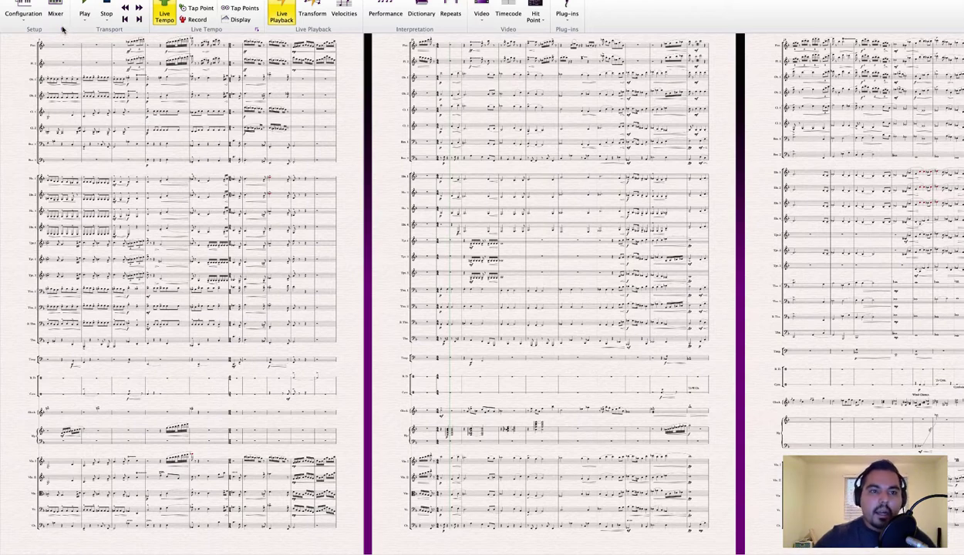
pyautogui.press('super+alt+r')
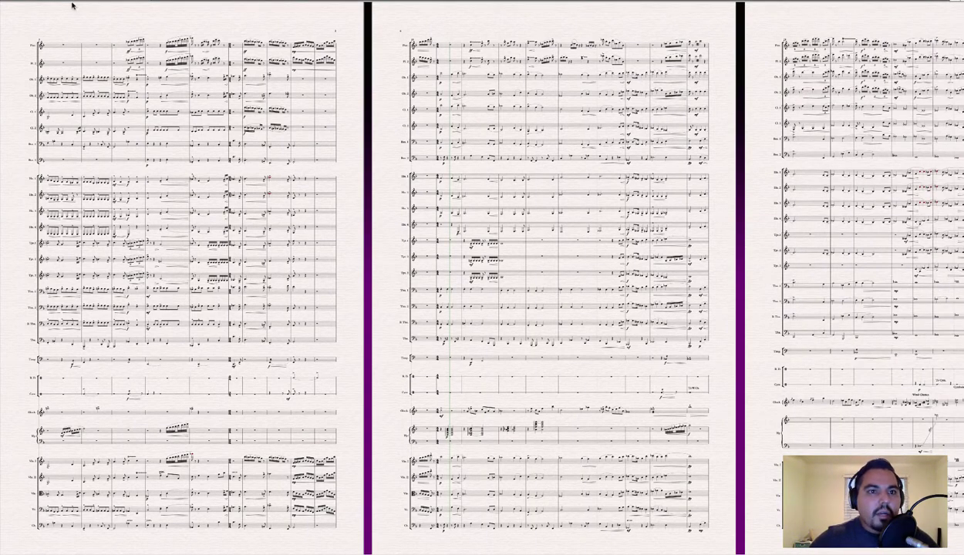
# - Keep NotePerformer Altiverb as the configuration and play from the Glock. bar on page one
pyautogui.click(23, 12)
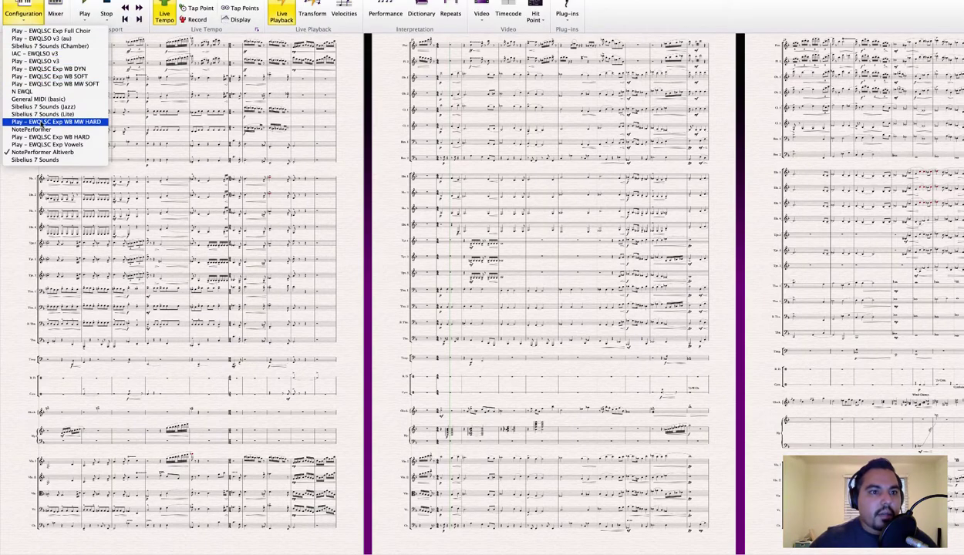
pyautogui.click(42, 152)
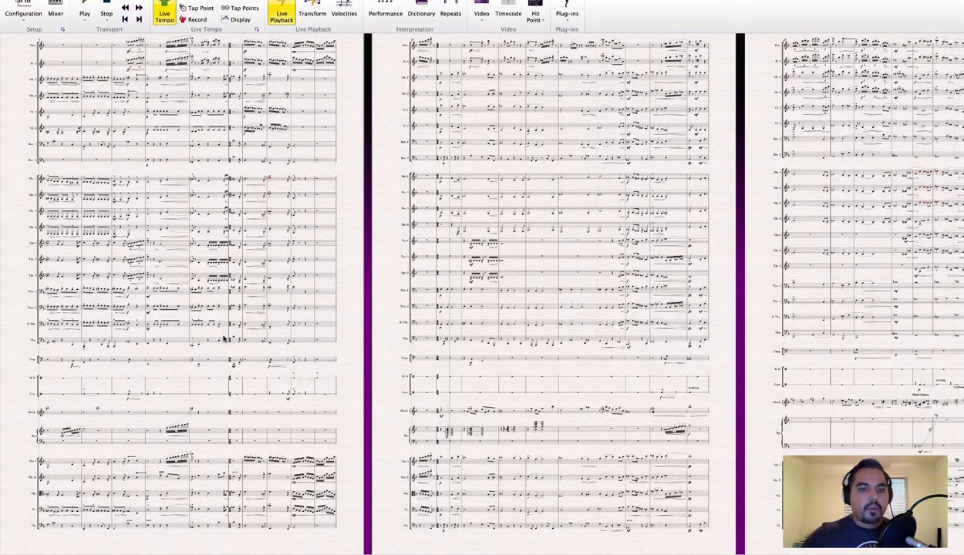
pyautogui.click(211, 415)
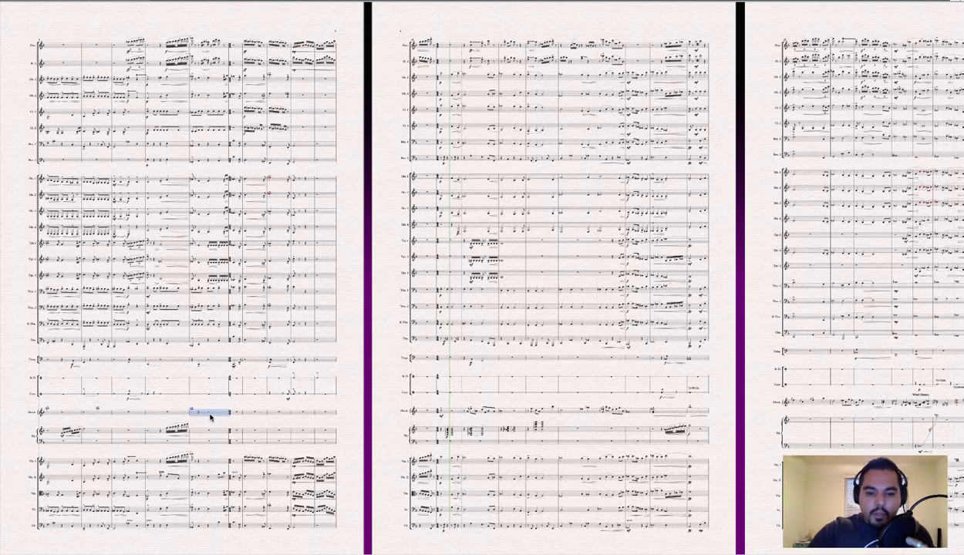
pyautogui.press('p')
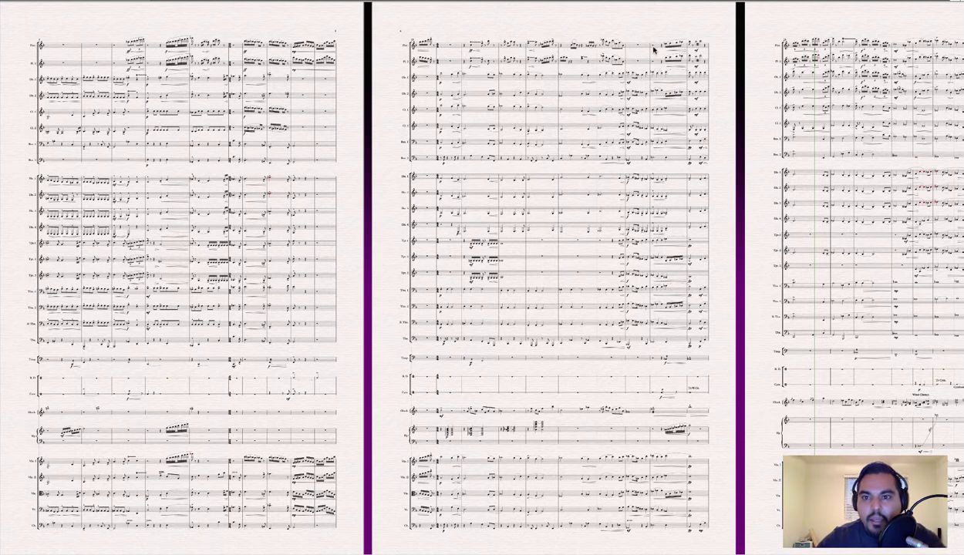
# - Select the first Flute bar of page two and play the score from there
pyautogui.click(447, 48)
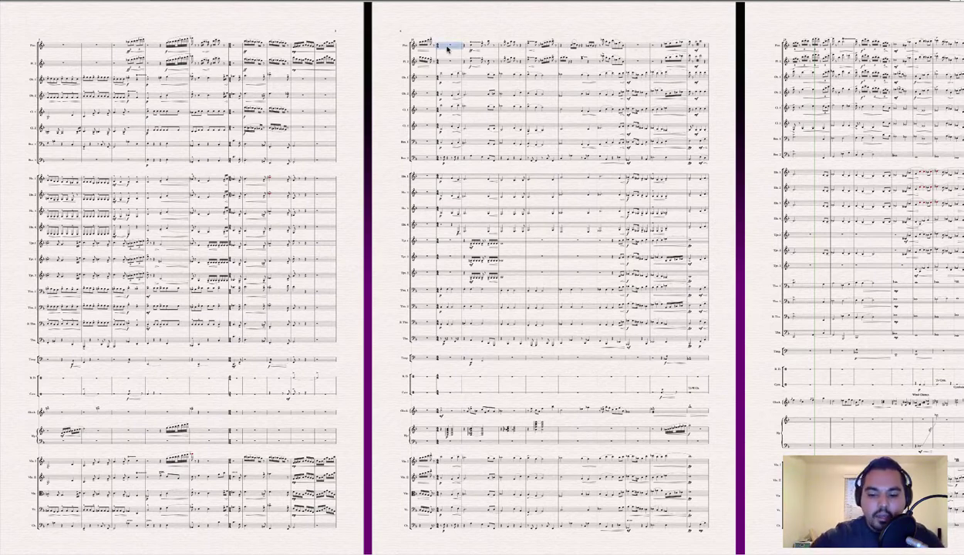
pyautogui.press('Escape')
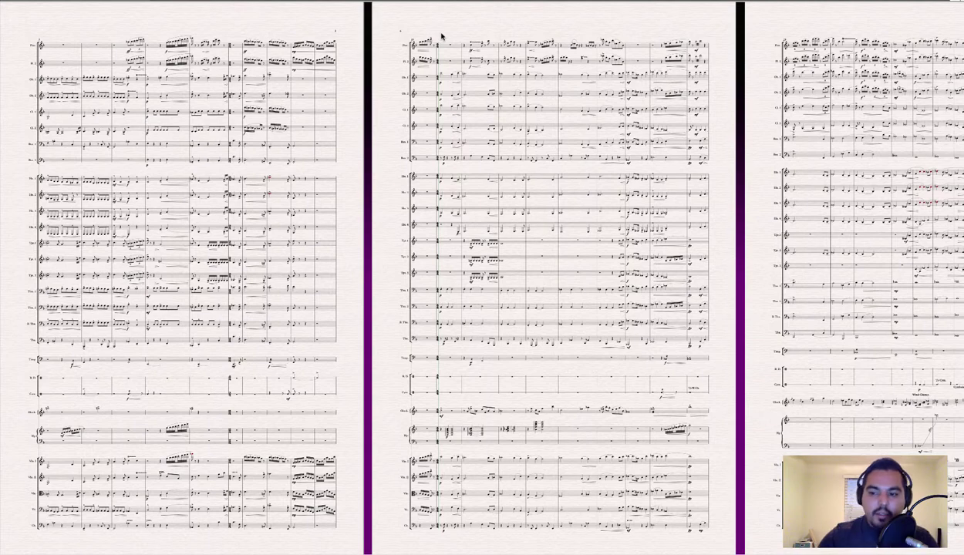
# - Zoom in on the Cym. staff's Wind Chimes marking, then zoom back out to whole pages
pyautogui.hscroll(4, 661, 152)
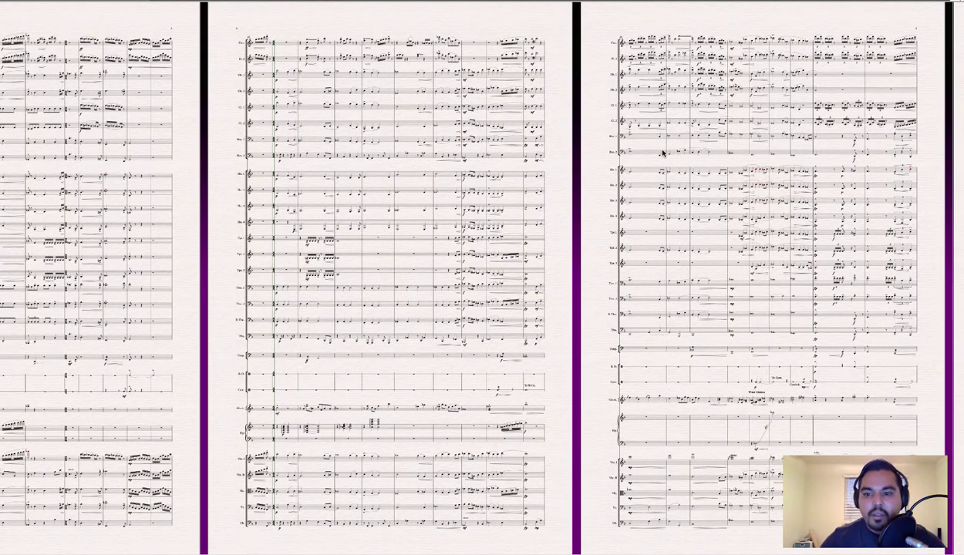
pyautogui.scroll(3, 734, 360)
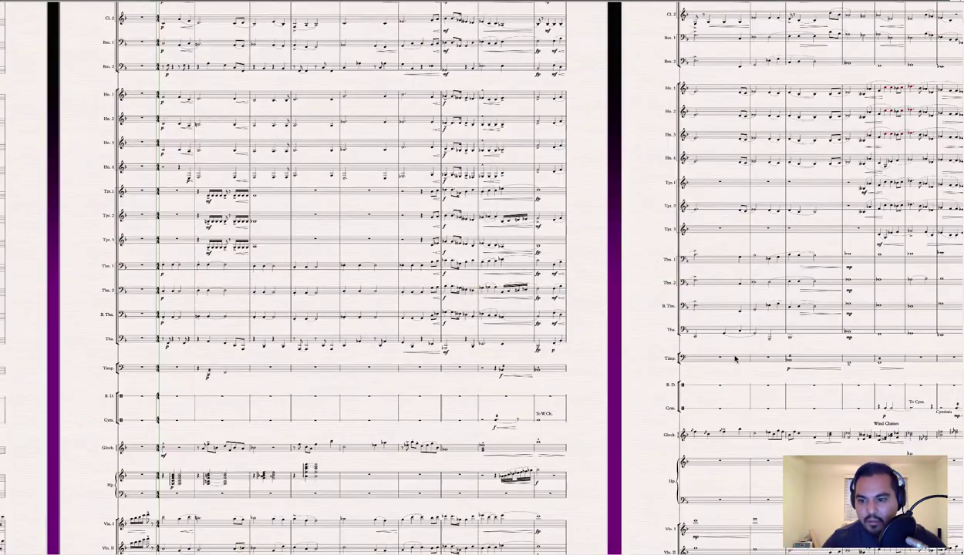
pyautogui.hscroll(6, 734, 361)
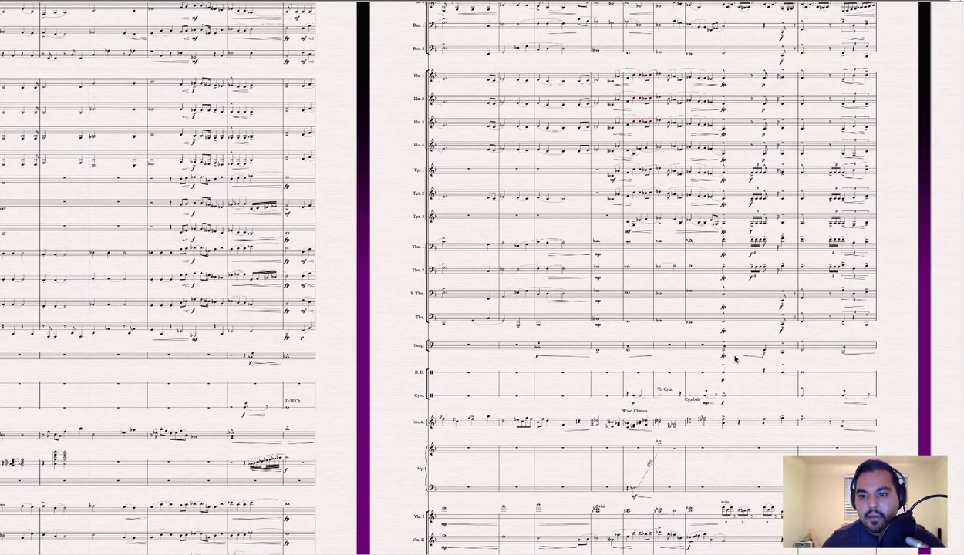
pyautogui.scroll(3, 735, 360)
pyautogui.scroll(-3, 717, 417)
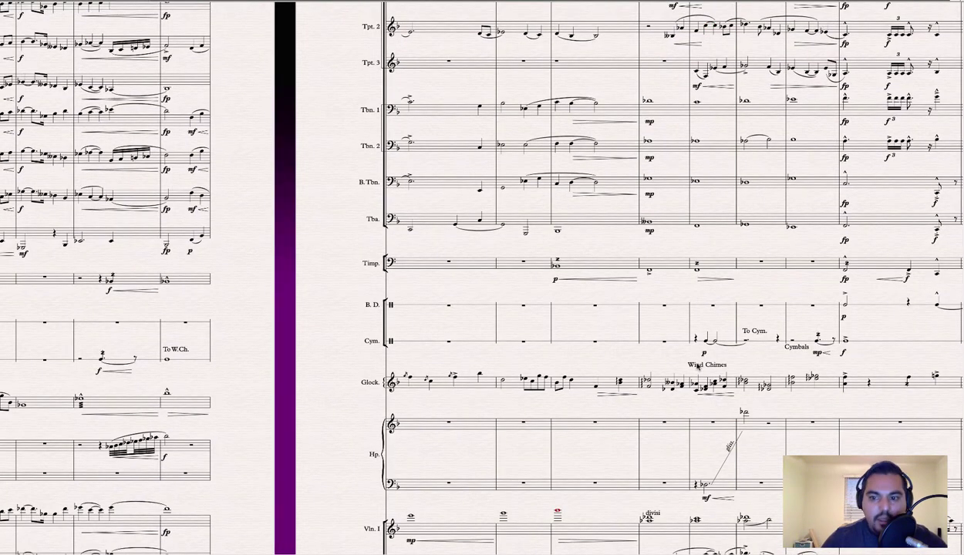
pyautogui.click(698, 365)
pyautogui.click(667, 327)
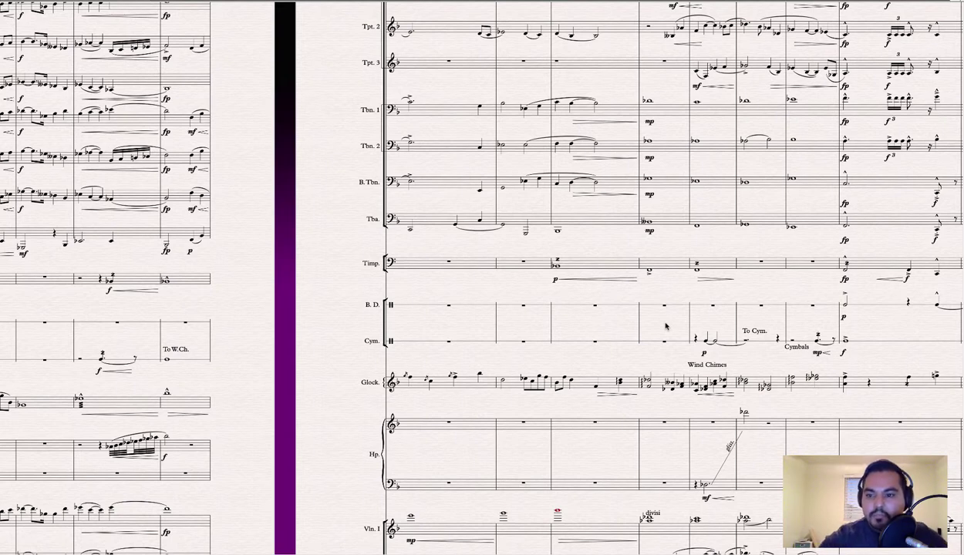
pyautogui.hotkey('ctrl', '-')
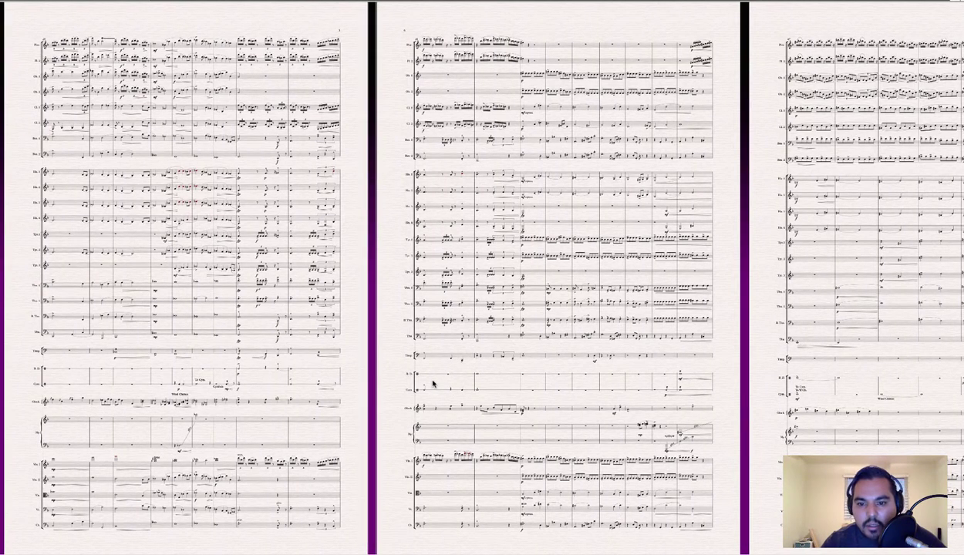
pyautogui.hscroll(-3, 433, 384)
pyautogui.hscroll(-3, 433, 384)
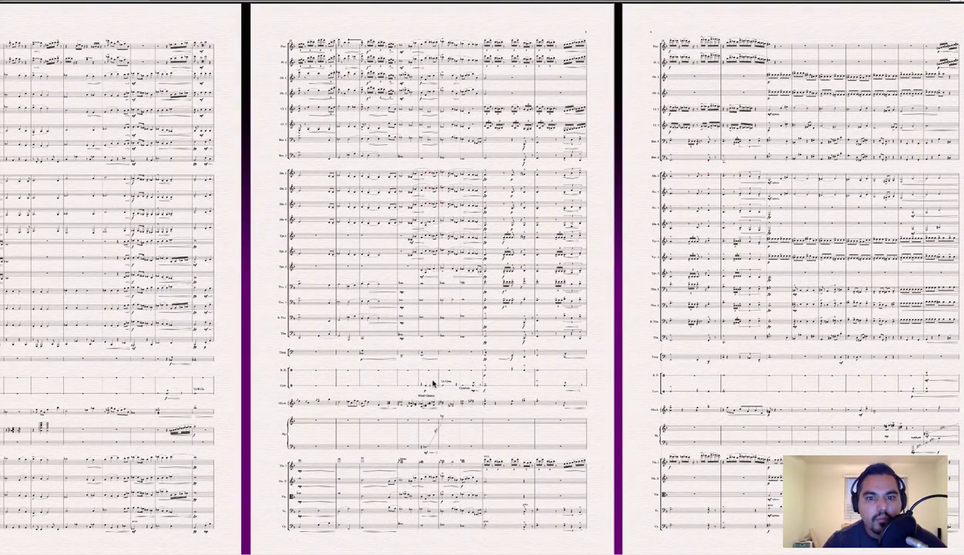
pyautogui.hscroll(-2, 431, 383)
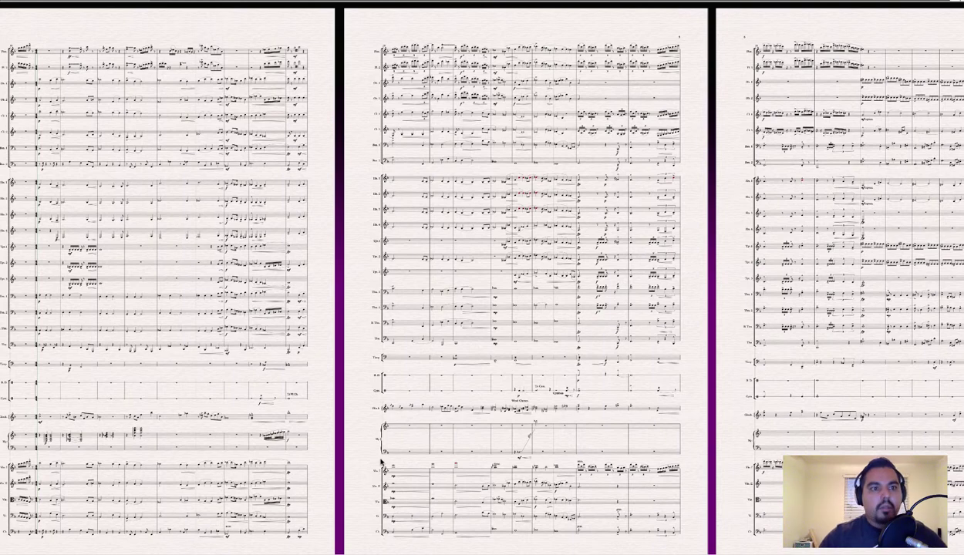
pyautogui.hscroll(-8, 381, 461)
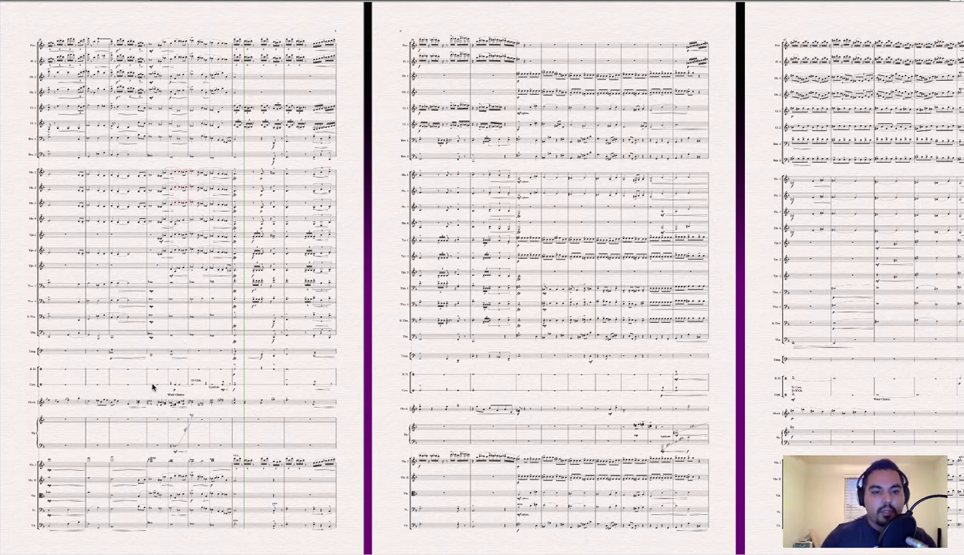
pyautogui.click(116, 384)
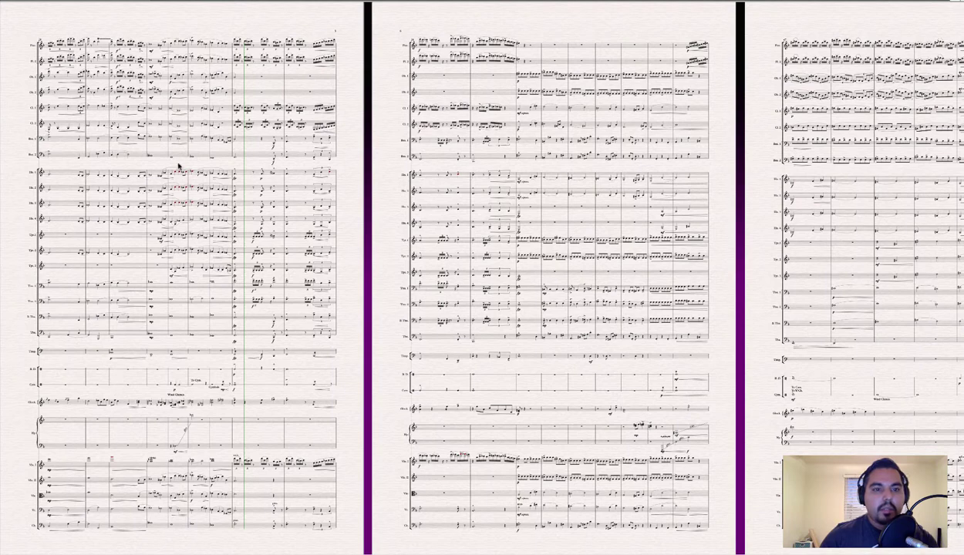
pyautogui.click(101, 44)
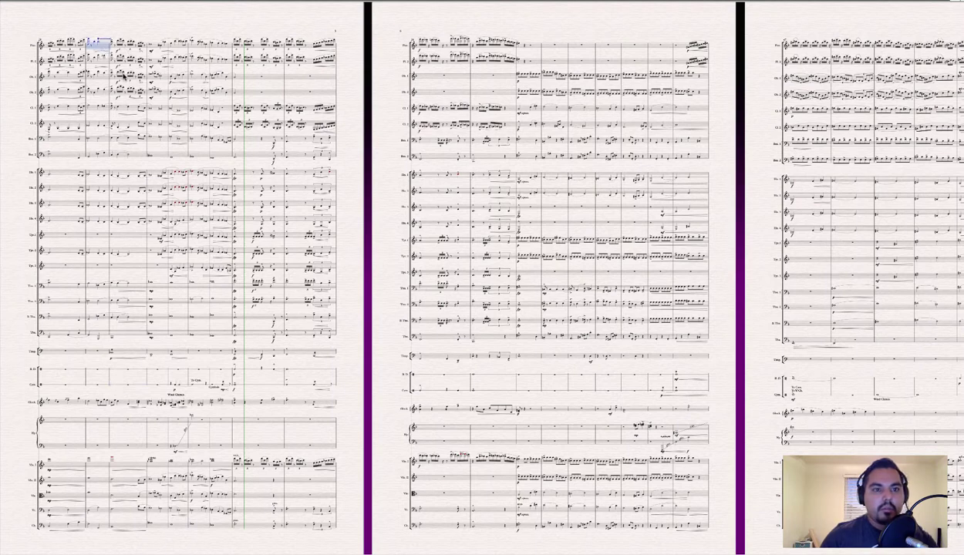
pyautogui.keyDown('shift'); pyautogui.click(198, 528); pyautogui.keyUp('shift')
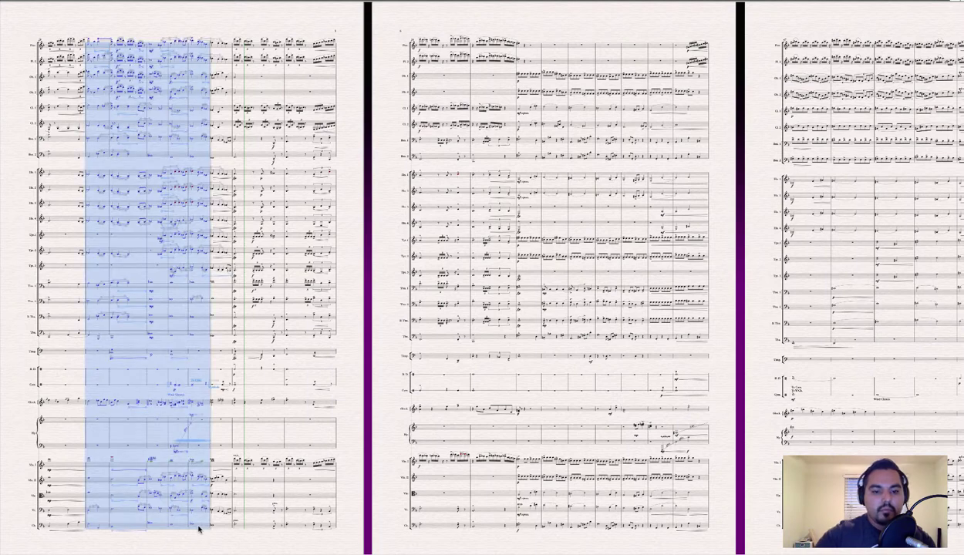
pyautogui.keyDown('shift'); pyautogui.click(225, 528); pyautogui.keyUp('shift')
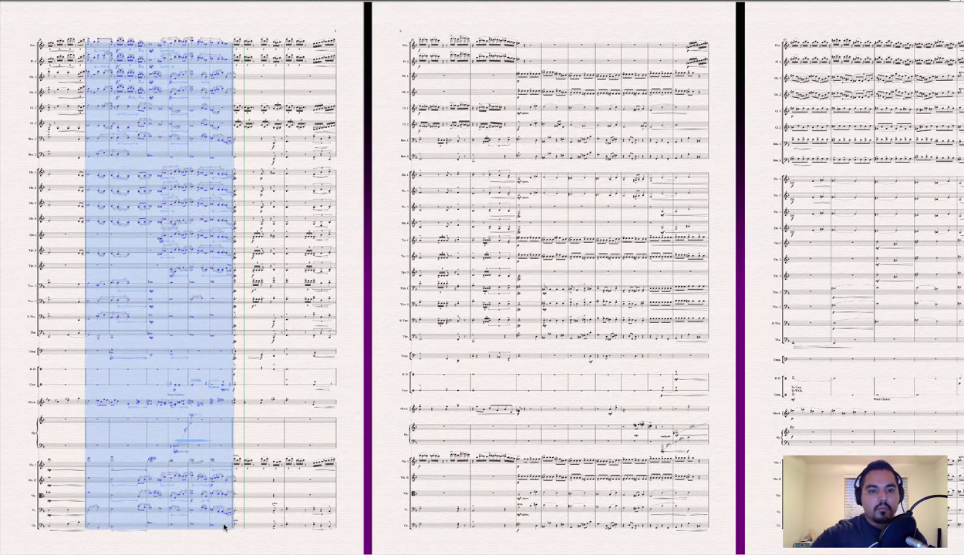
pyautogui.press('space')
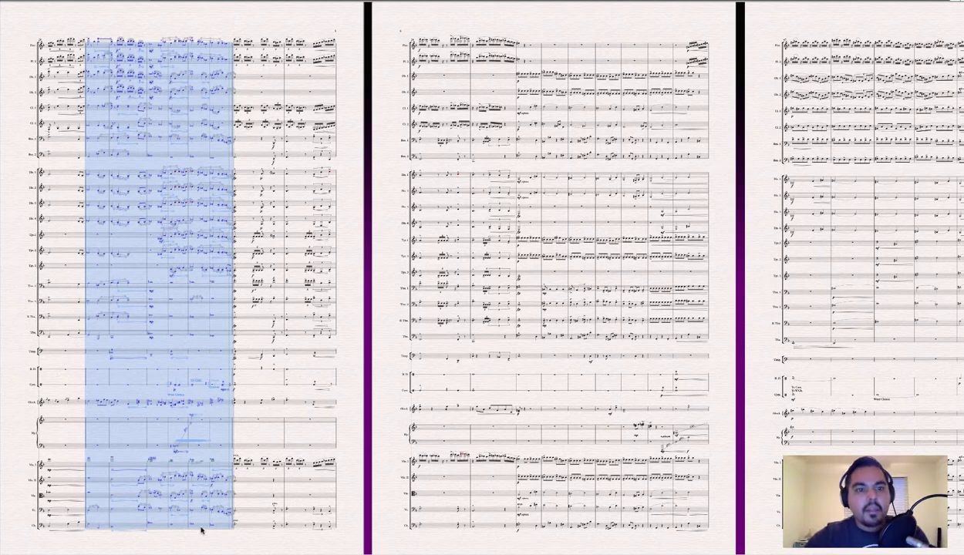
pyautogui.press('Escape')
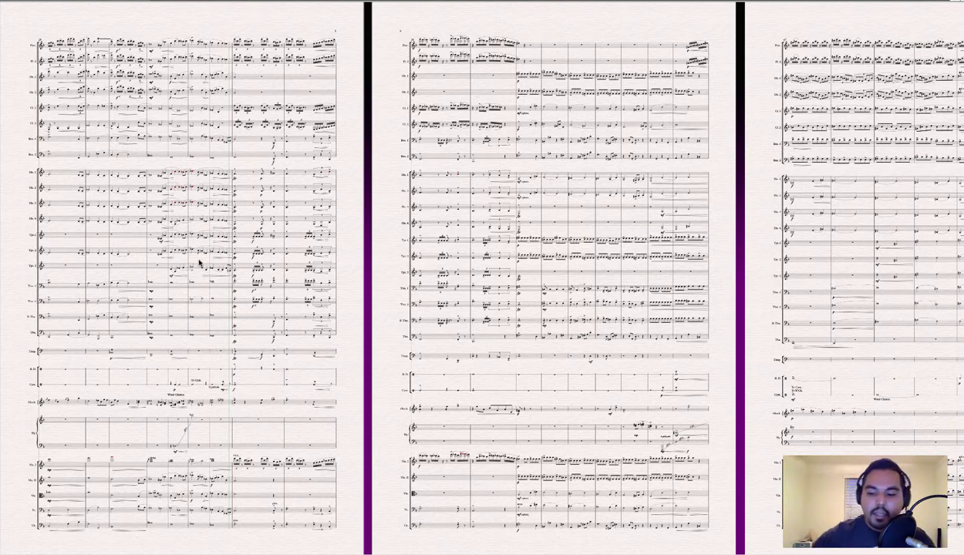
# - Select bar 1 from Horn 1 through Horn 4, then zoom out to three full pages
pyautogui.scroll(3, 199, 263)
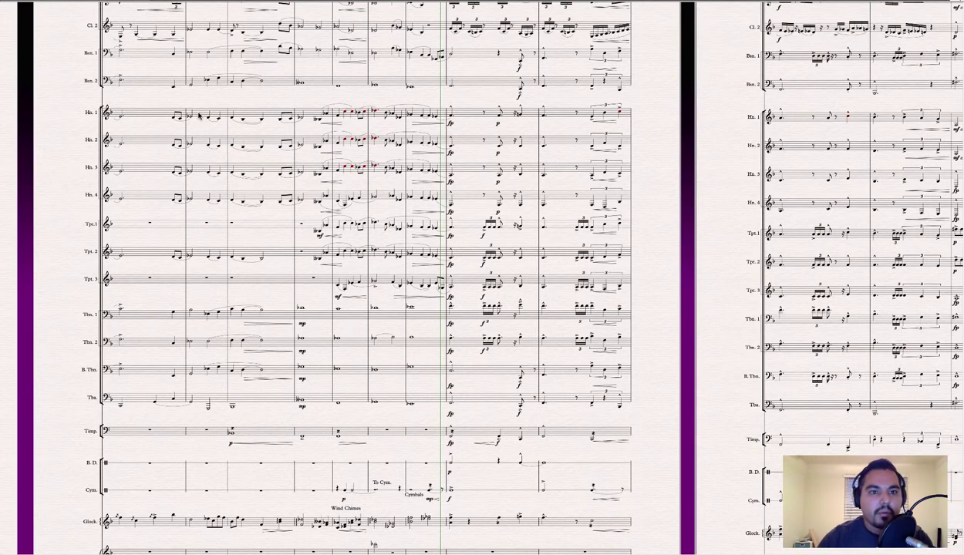
pyautogui.click(196, 116)
pyautogui.click(154, 115)
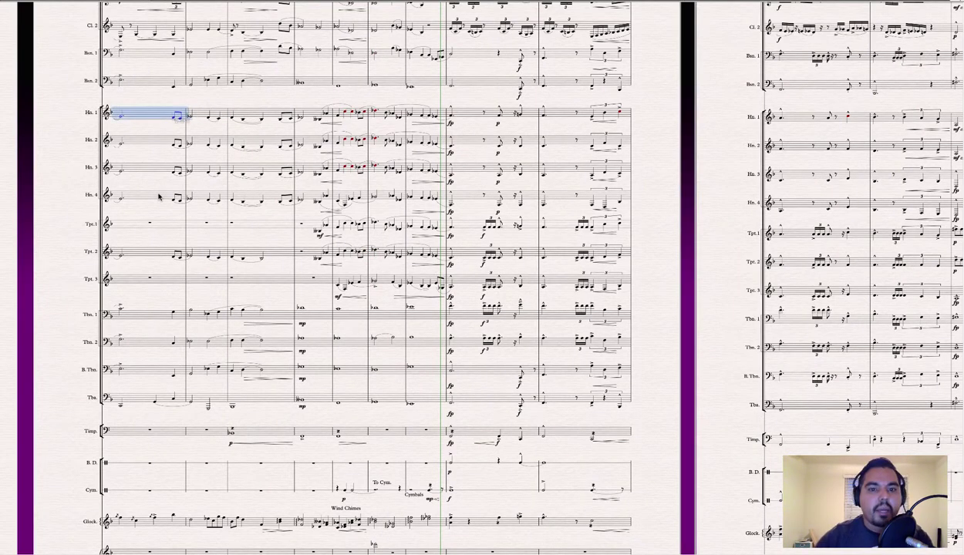
pyautogui.keyDown('shift'); pyautogui.click(160, 197); pyautogui.keyUp('shift')
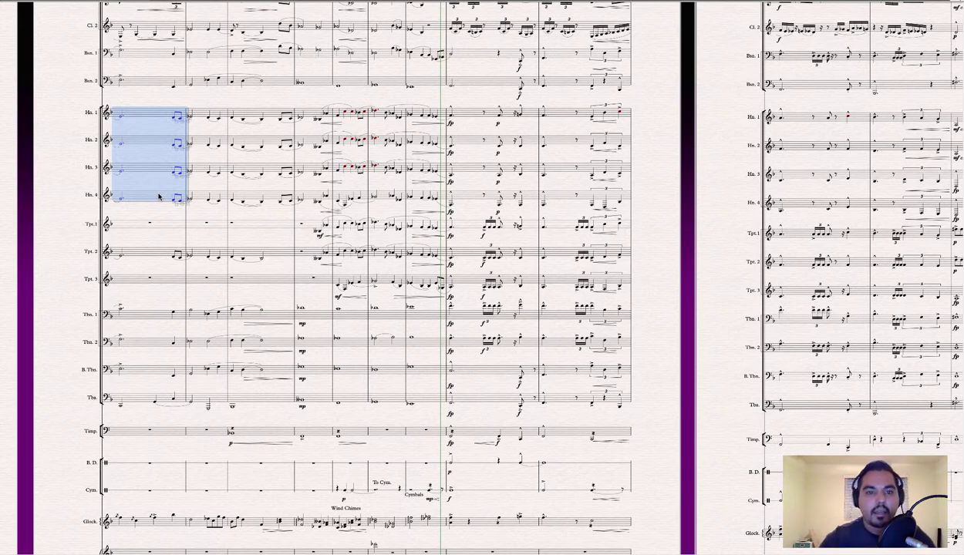
pyautogui.hotkey('ctrl', '-')
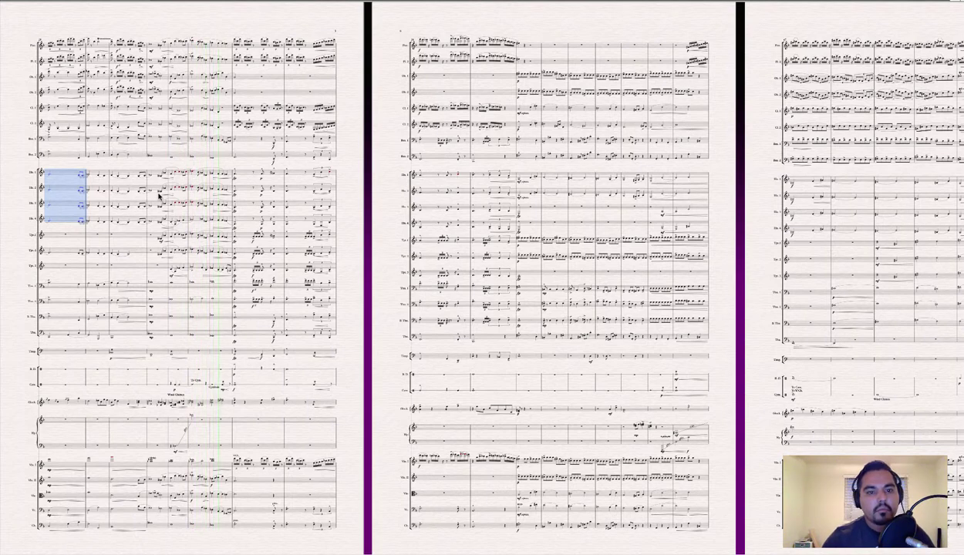
pyautogui.scroll(3, 159, 197)
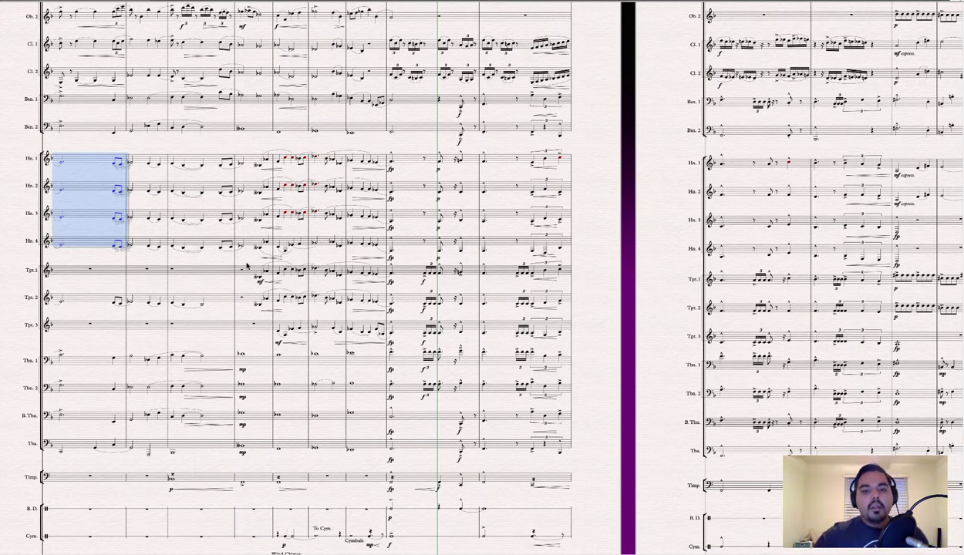
pyautogui.scroll(-4, 244, 308)
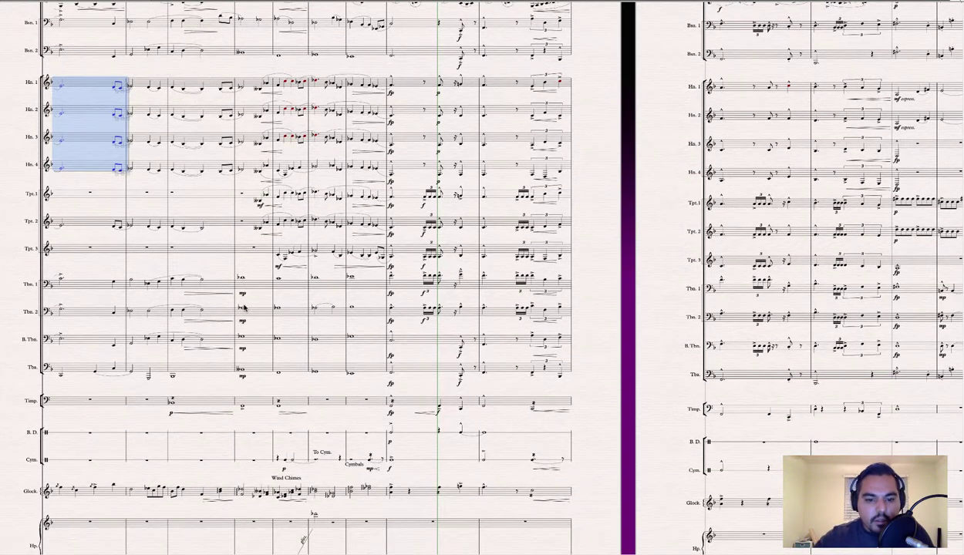
pyautogui.rightClick(245, 307)
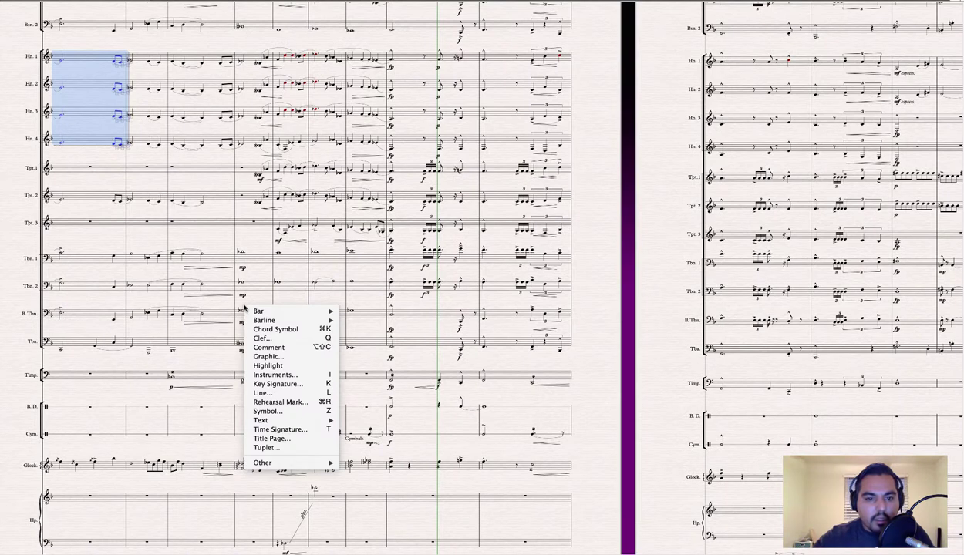
pyautogui.click(229, 303)
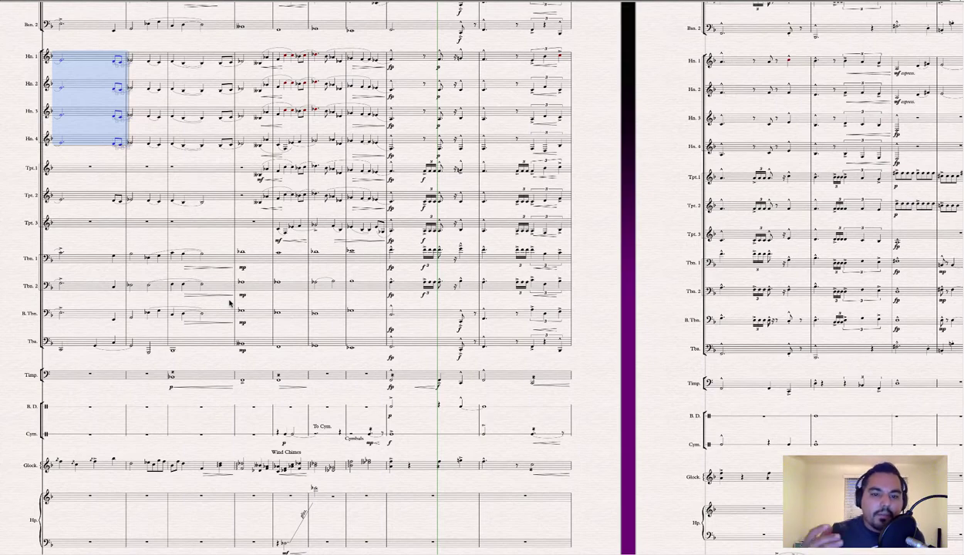
pyautogui.hotkey('ctrl', '-')
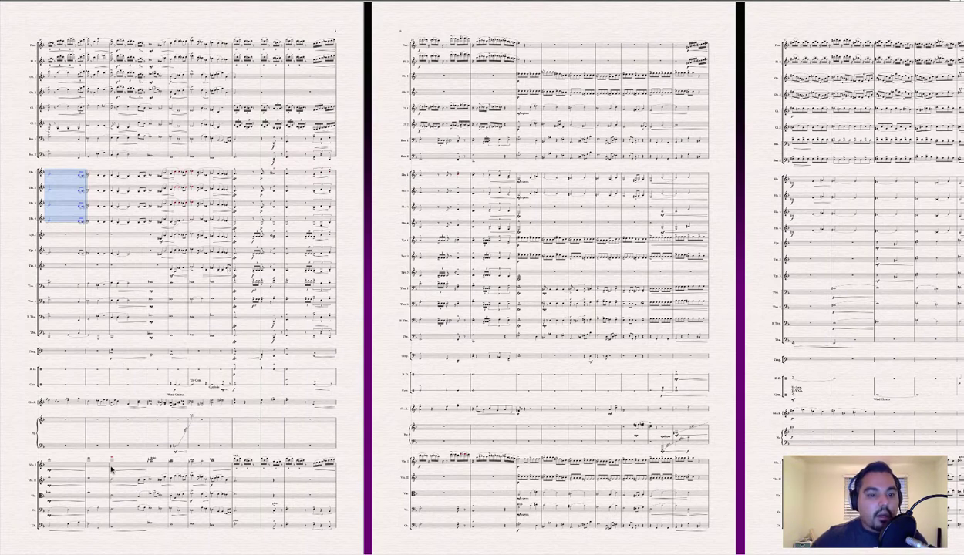
# - Select bar 1 from the top string staff down through the bottom string staff
pyautogui.click(79, 457)
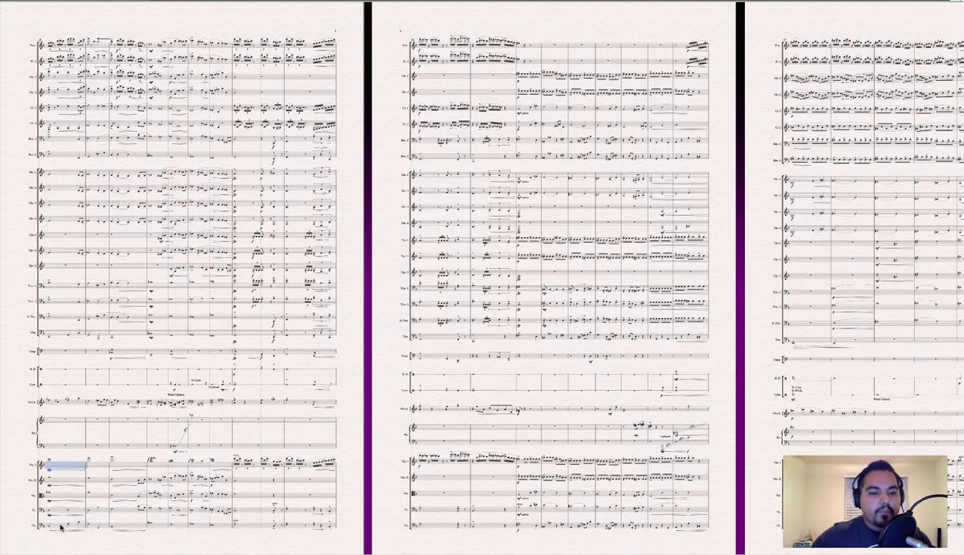
pyautogui.keyDown('shift'); pyautogui.click(61, 527); pyautogui.keyUp('shift')
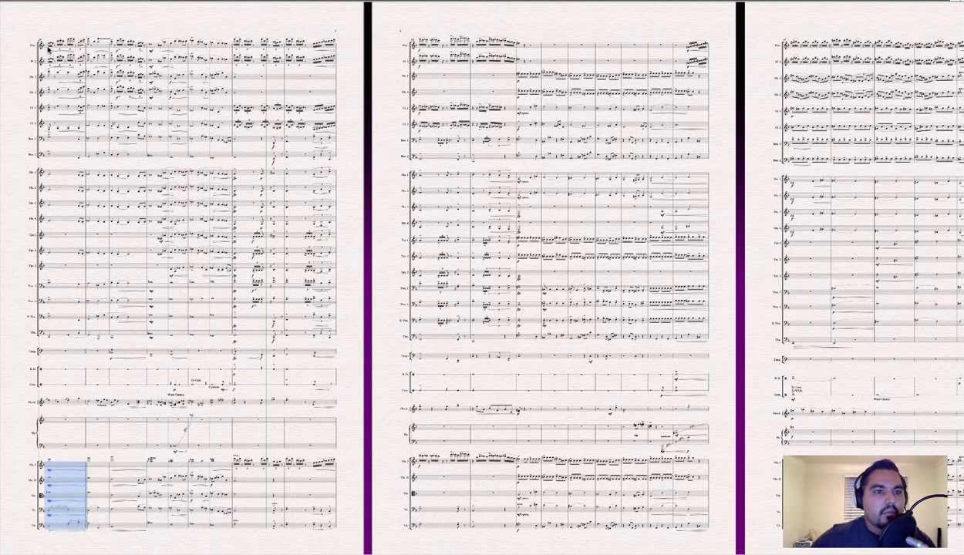
# - Select bar 1 from Flute 1 down through Bassoon 2 across all woodwind staves
pyautogui.click(48, 48)
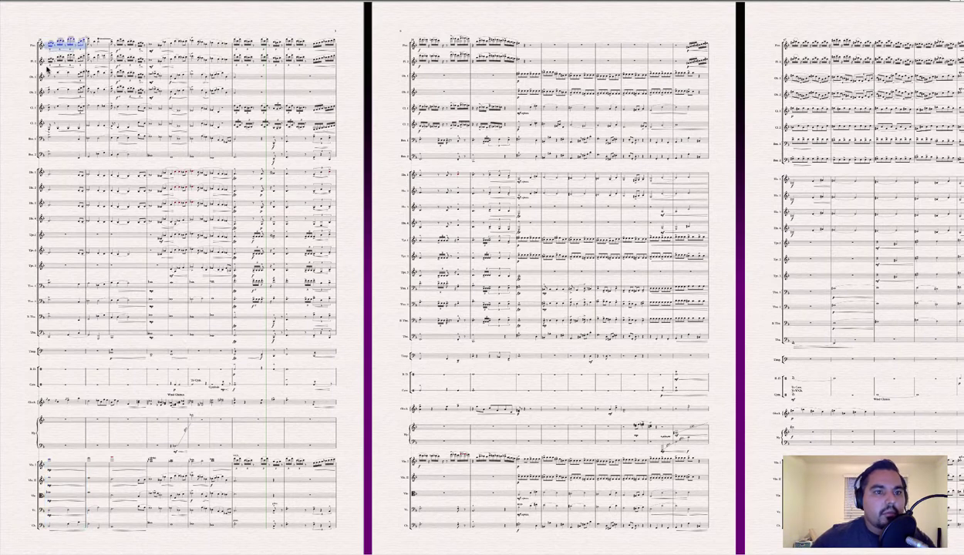
pyautogui.keyDown('shift'); pyautogui.click(59, 155); pyautogui.keyUp('shift')
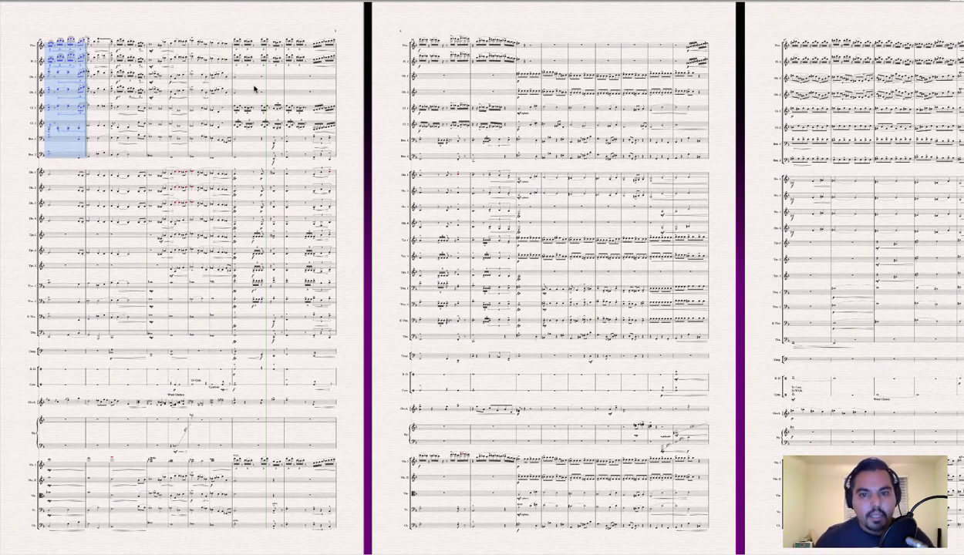
# - Select the first bar of Horn 1 and start playback from the beginning of the score
pyautogui.click(58, 176)
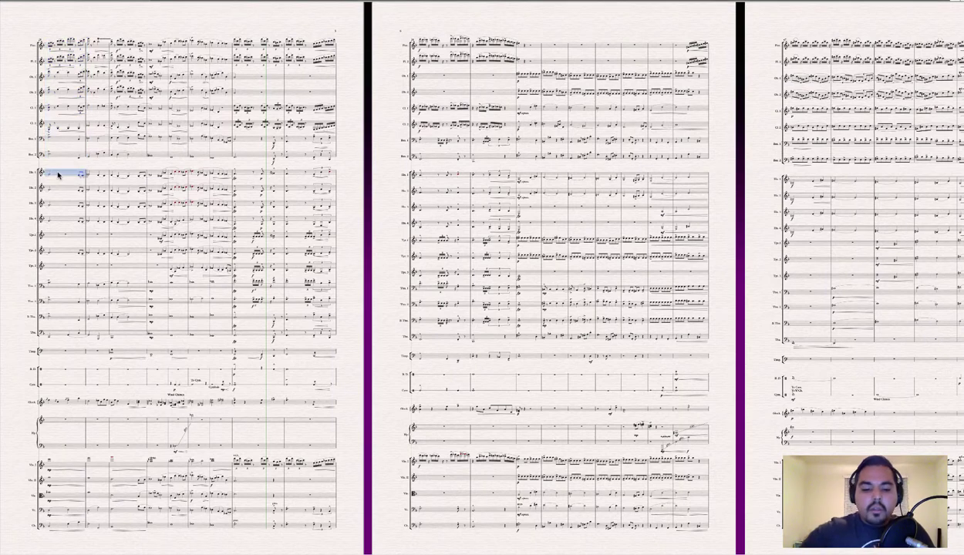
pyautogui.press('space')
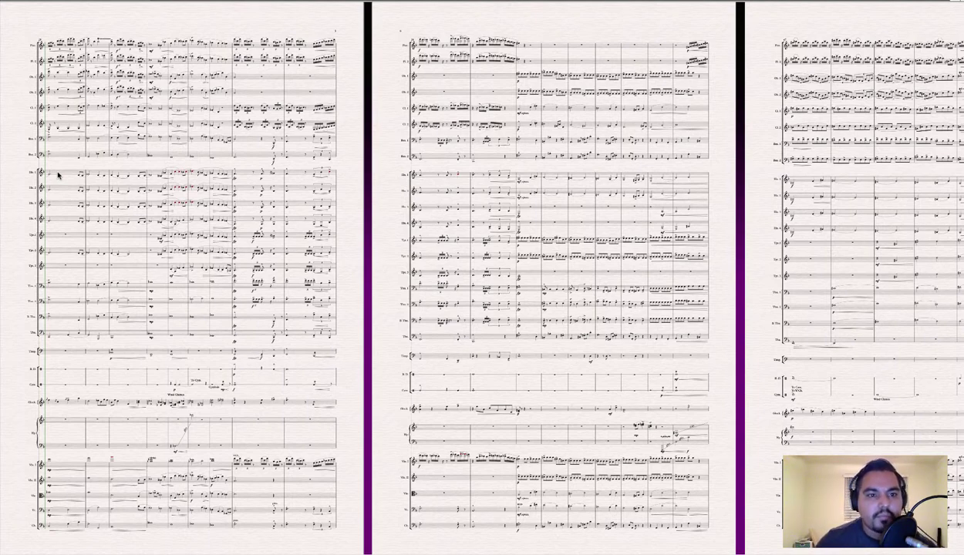
pyautogui.hscroll(-5, 185, 201)
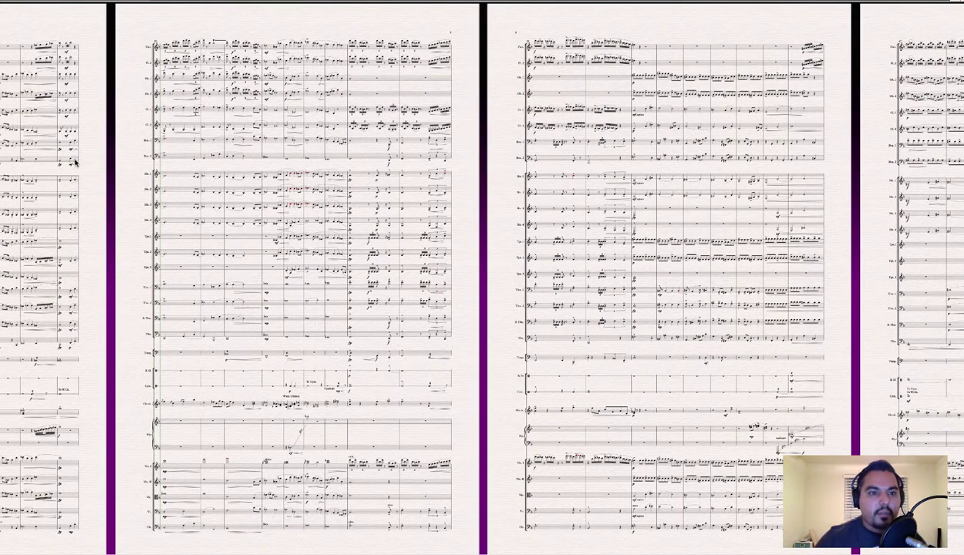
pyautogui.click(52, 161)
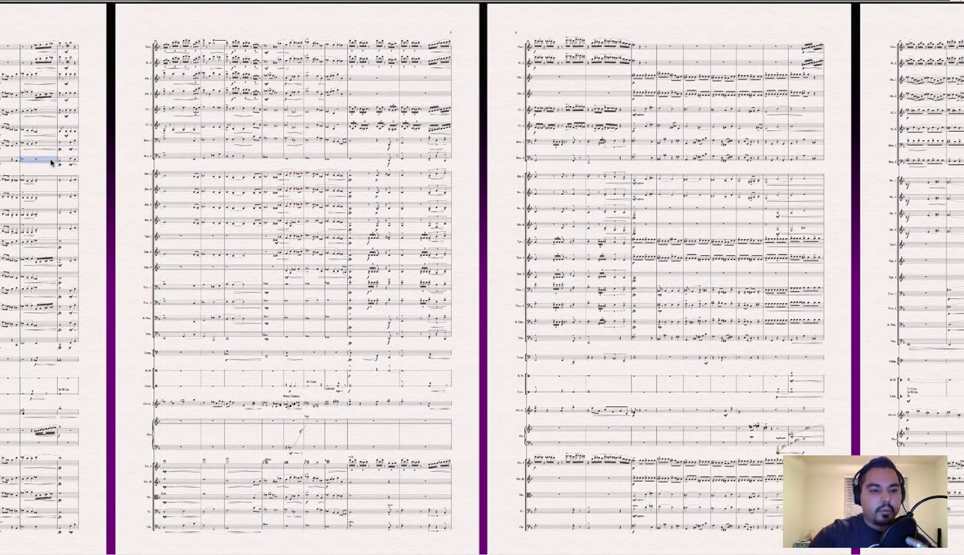
pyautogui.hscroll(-10, 52, 162)
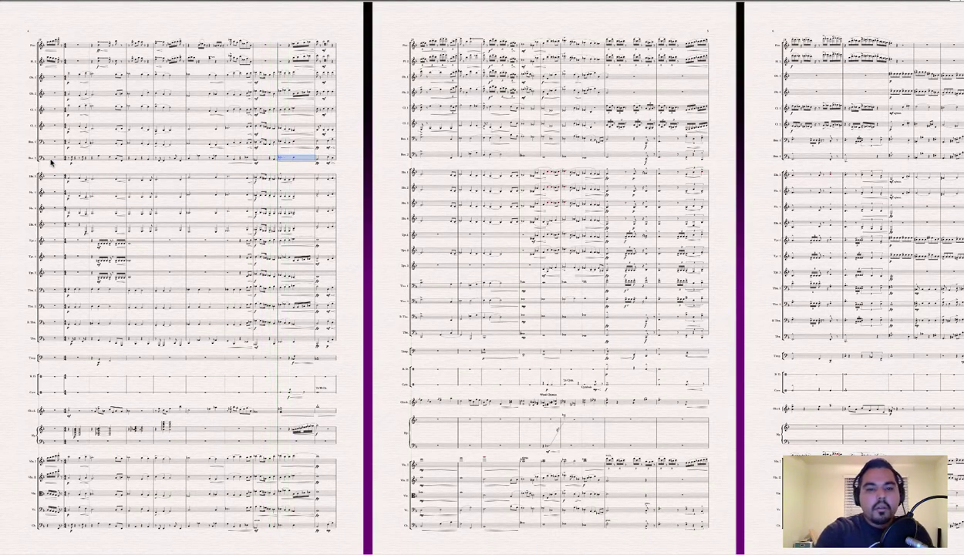
pyautogui.press('Escape')
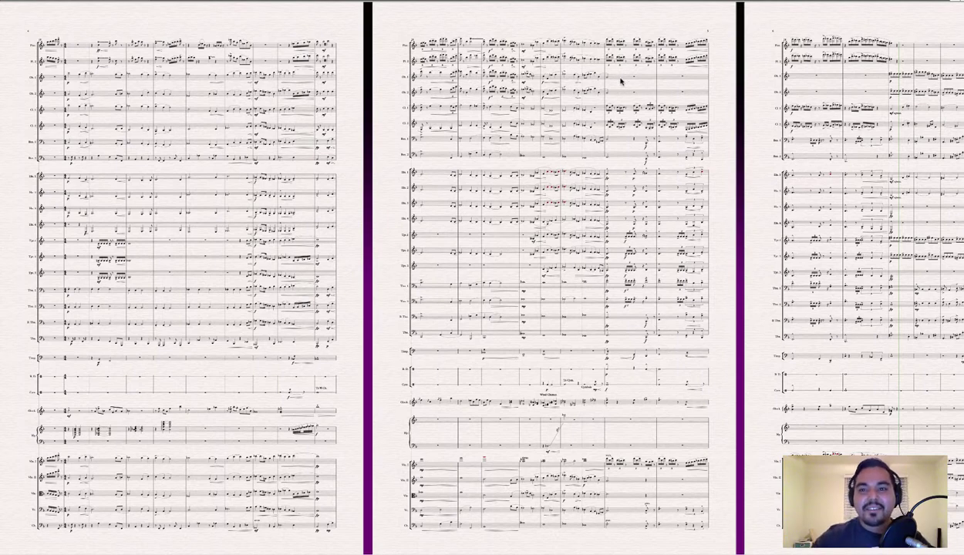
# - Select the middle-page woodwind bars from Flute 1 down through the clarinets and bassoons
pyautogui.click(617, 45)
pyautogui.keyDown('shift'); pyautogui.click(617, 60); pyautogui.keyUp('shift')
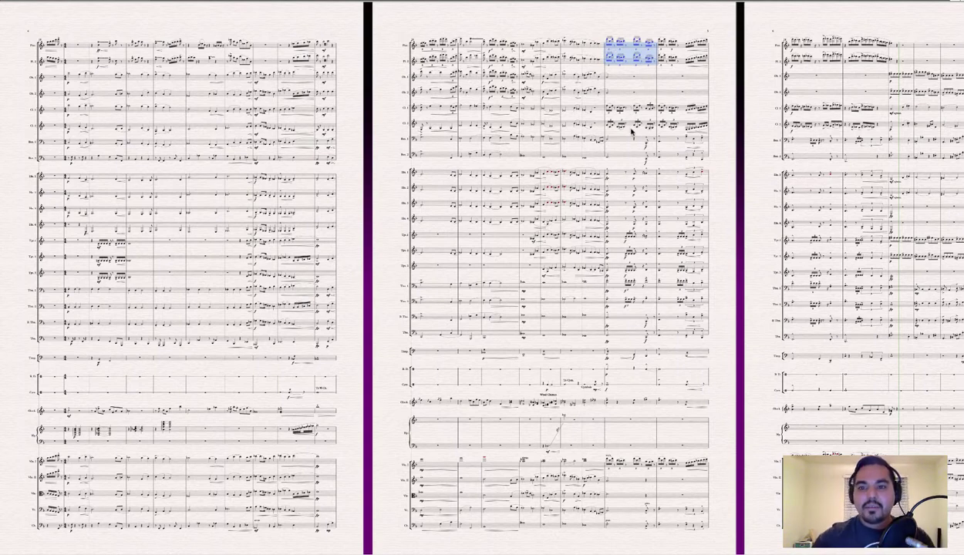
pyautogui.keyDown('shift'); pyautogui.click(630, 125); pyautogui.keyUp('shift')
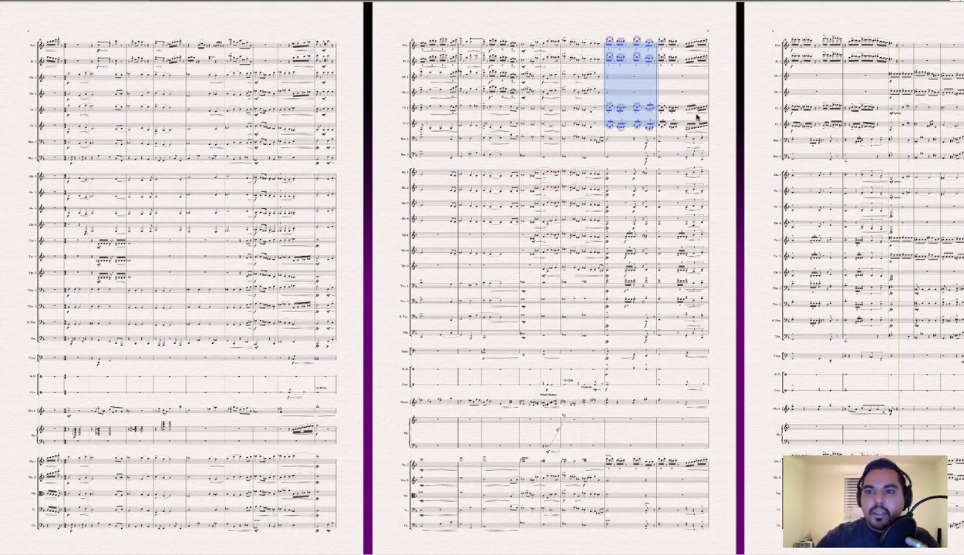
pyautogui.keyDown('shift'); pyautogui.click(624, 158); pyautogui.keyUp('shift')
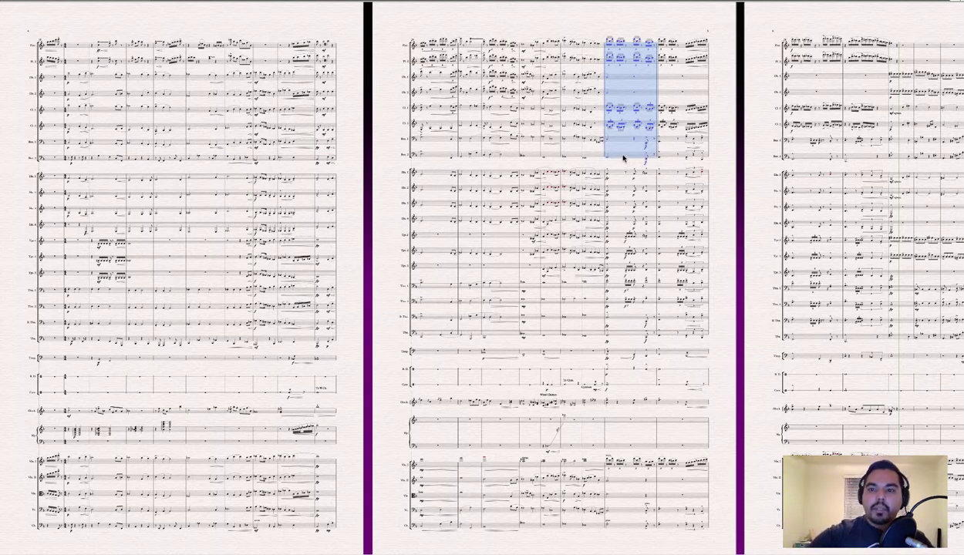
pyautogui.hscroll(5, 624, 158)
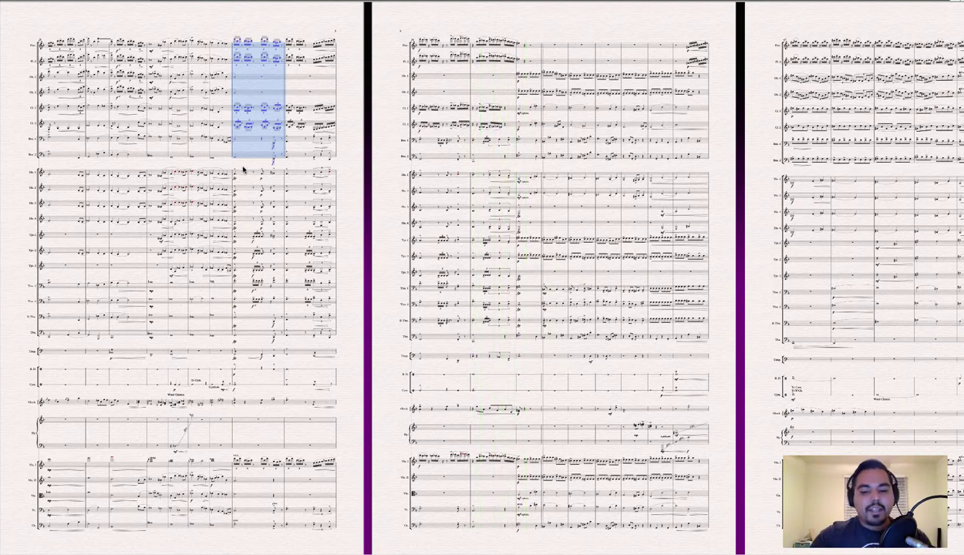
pyautogui.press('Escape')
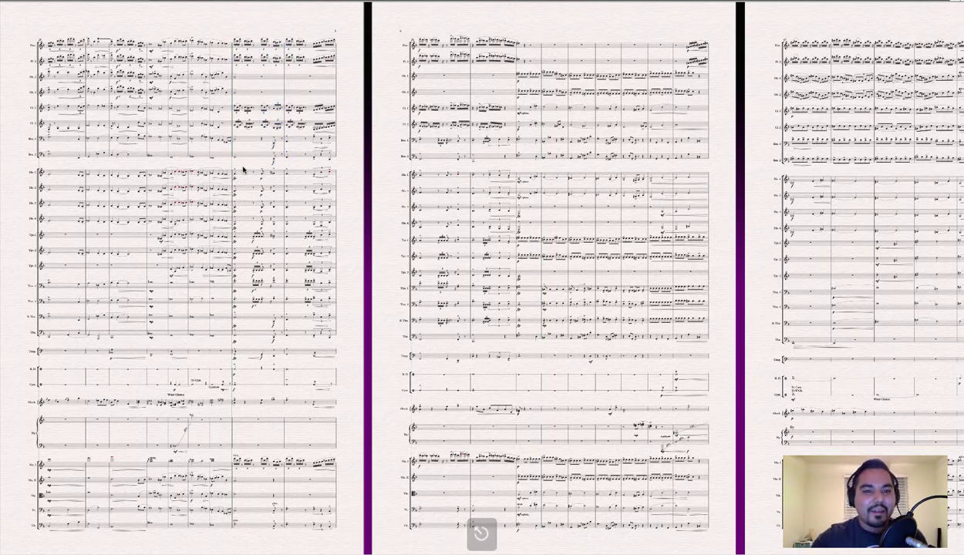
pyautogui.press('space')
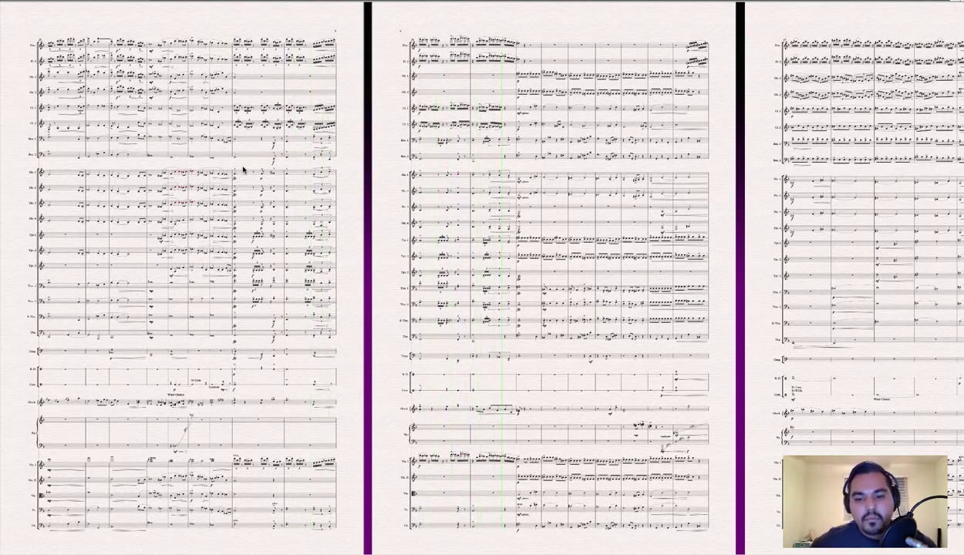
pyautogui.press('space')
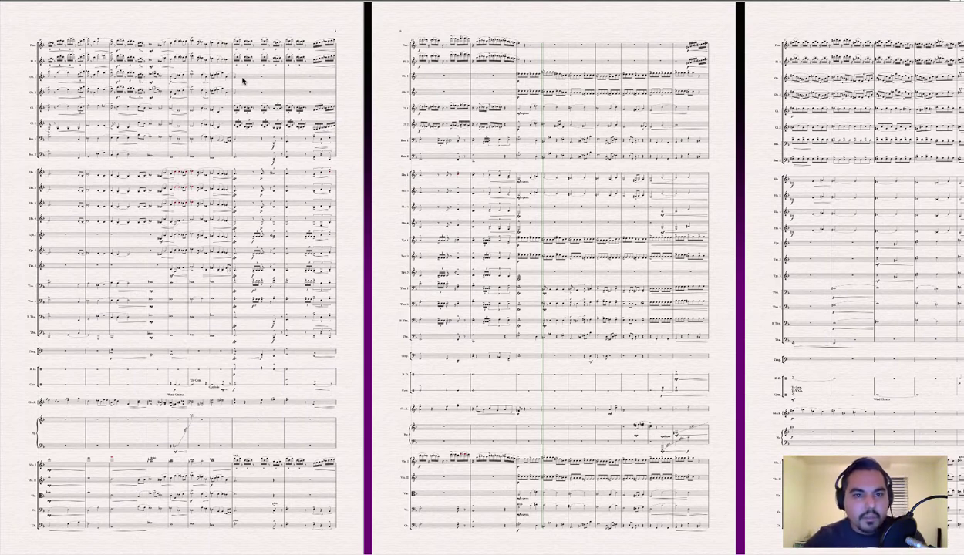
pyautogui.click(242, 78)
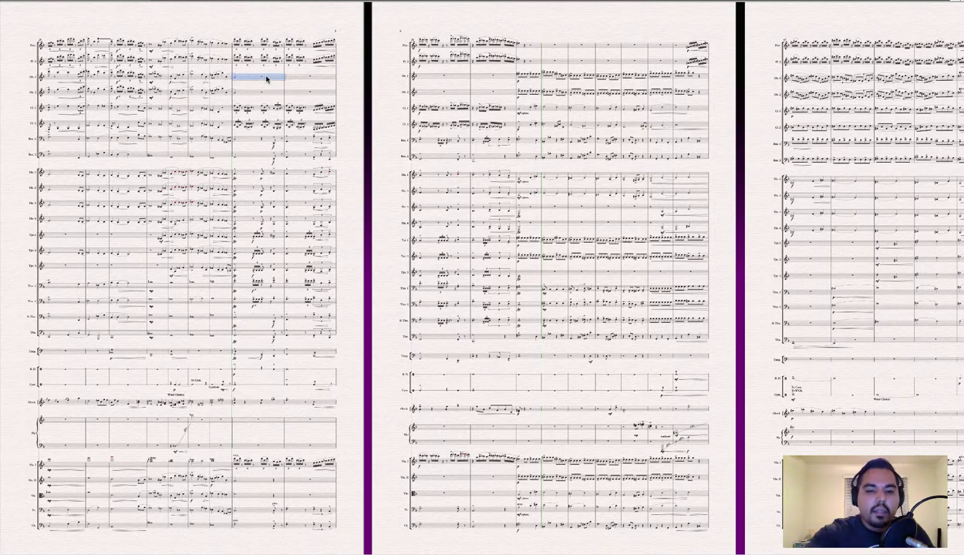
pyautogui.press('Escape')
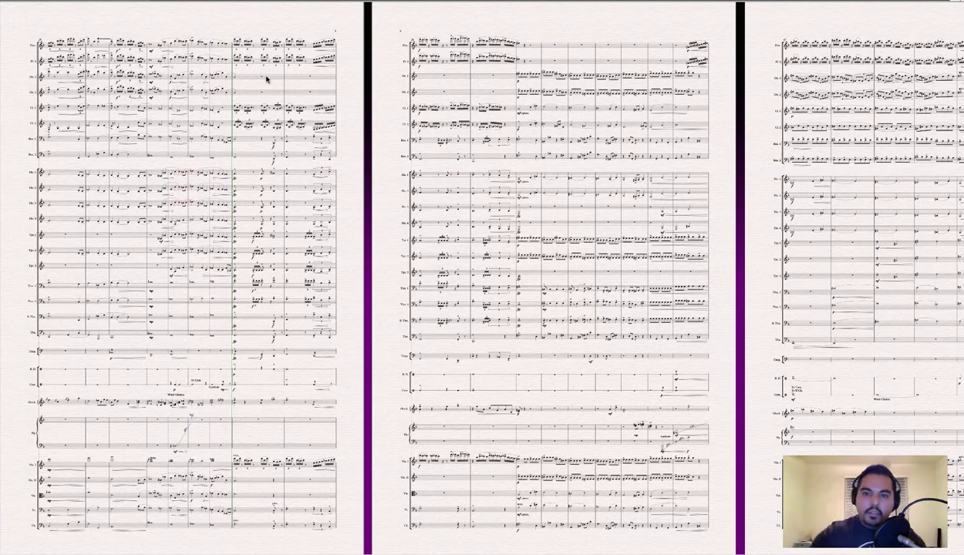
# - Select the Ob. 1 bar and play the score onward from there
pyautogui.click(267, 78)
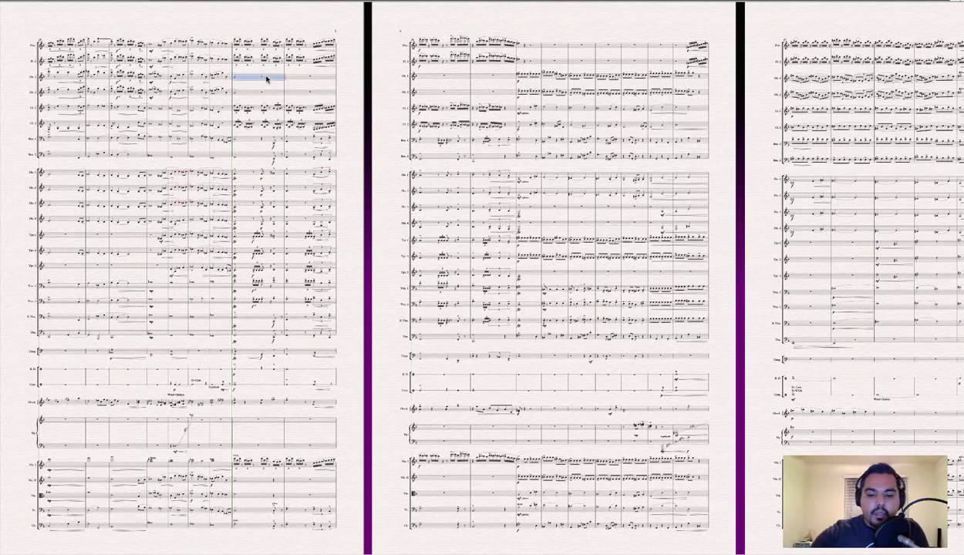
pyautogui.press('Escape')
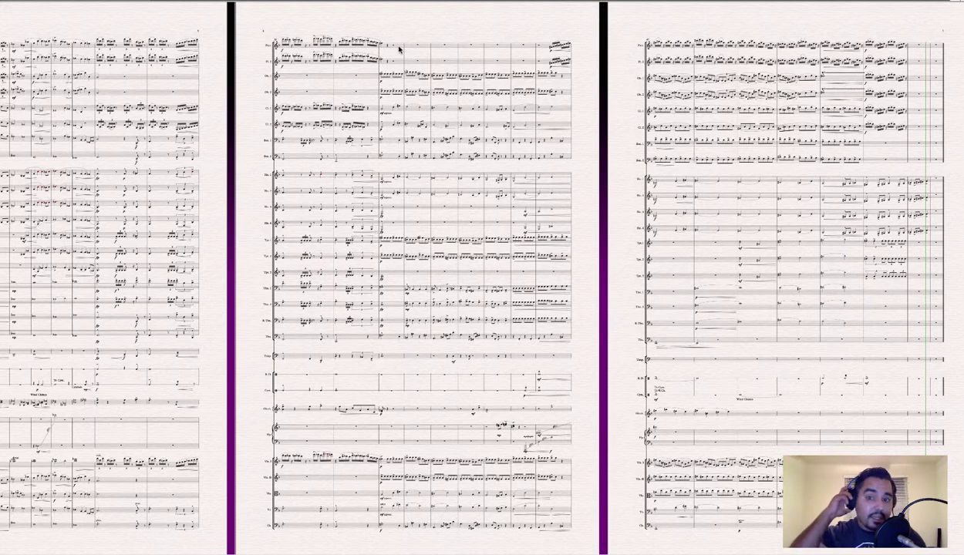
# - Select the middle page's last bar from Vln. I down through the bottom string staff
pyautogui.scroll(-1, 404, 53)
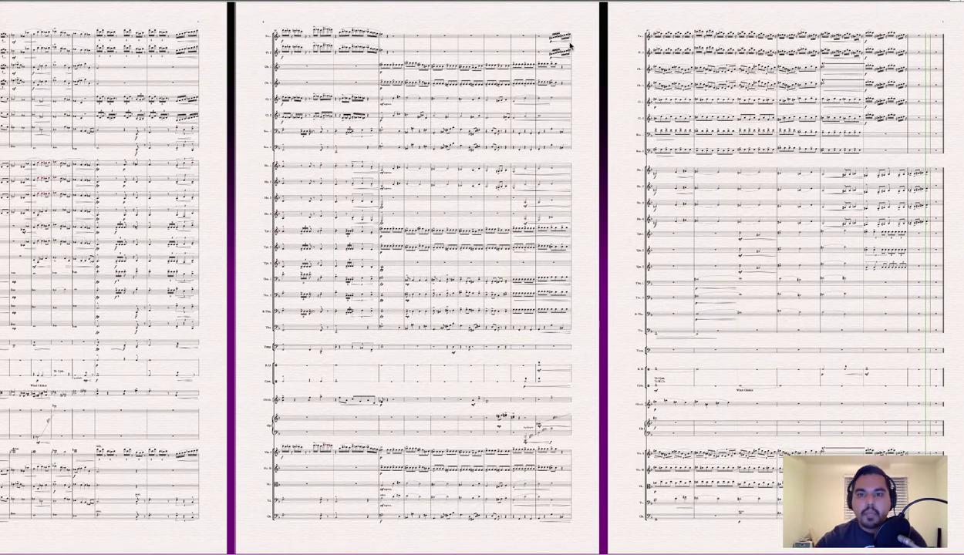
pyautogui.click(541, 38)
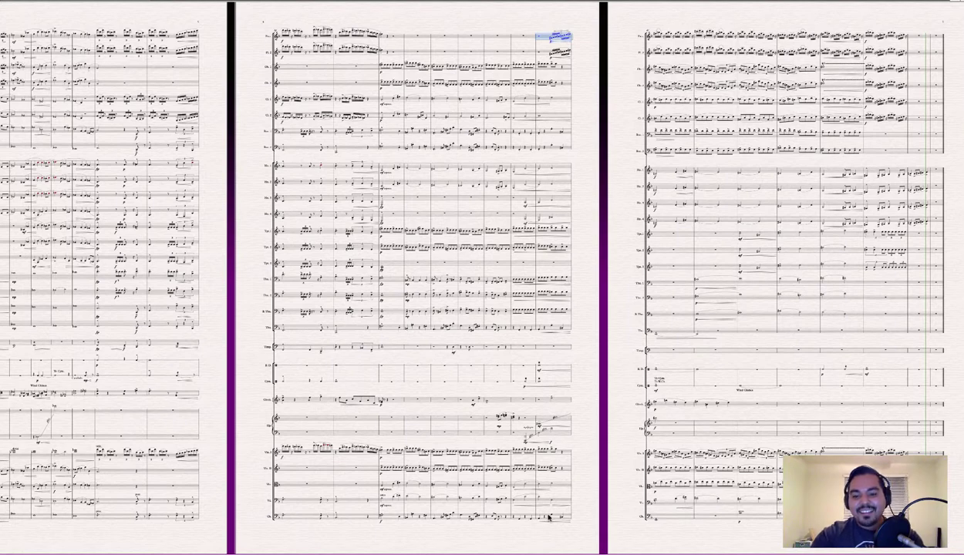
pyautogui.keyDown('shift'); pyautogui.click(549, 516); pyautogui.keyUp('shift')
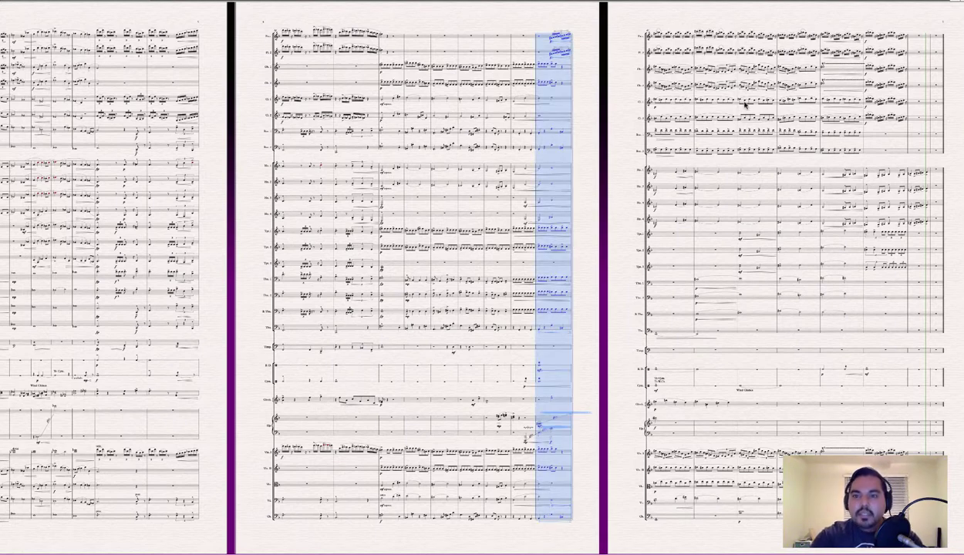
pyautogui.press('Escape')
pyautogui.click(554, 451)
pyautogui.keyDown('shift'); pyautogui.click(559, 520); pyautogui.keyUp('shift')
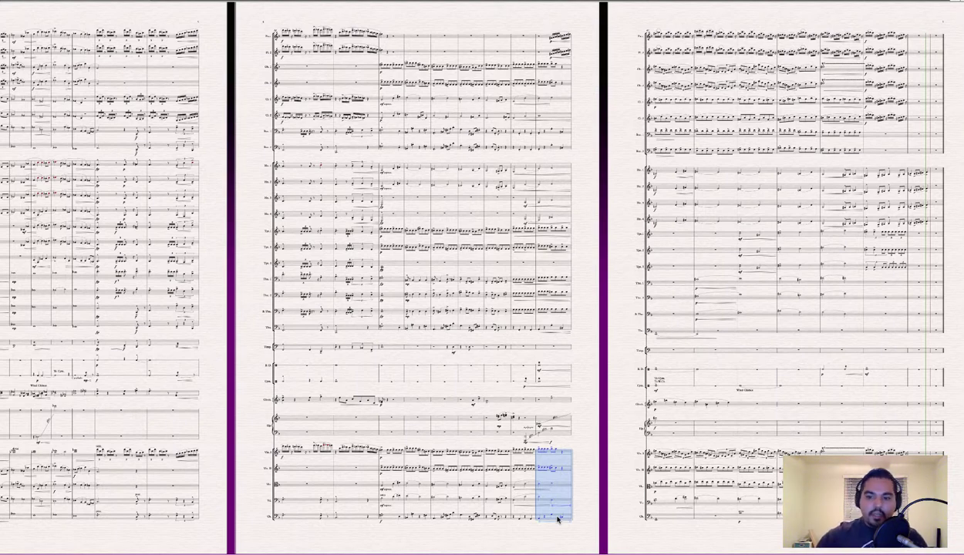
# - Select just the last Vln. II and viola bars on the middle page
pyautogui.scroll(-1, 587, 463)
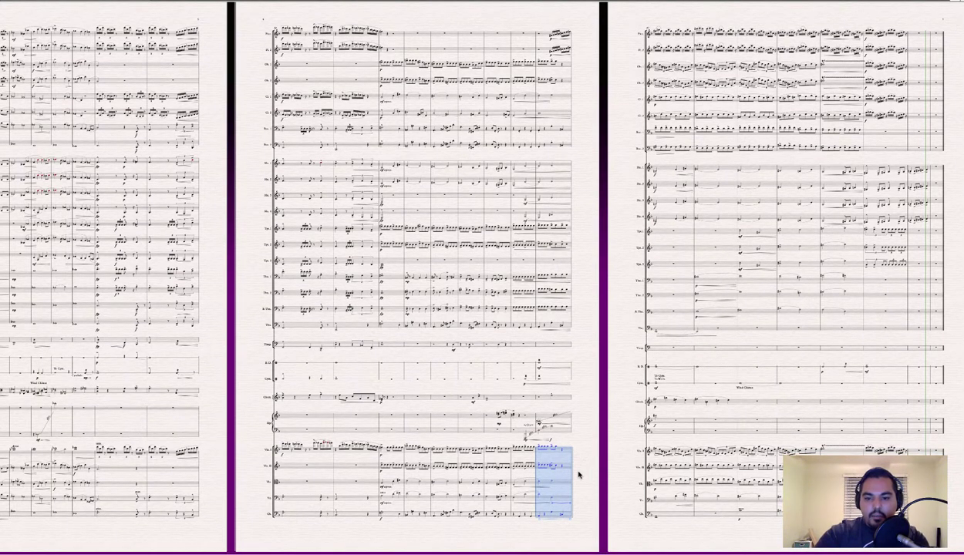
pyautogui.press('Escape')
pyautogui.click(555, 466)
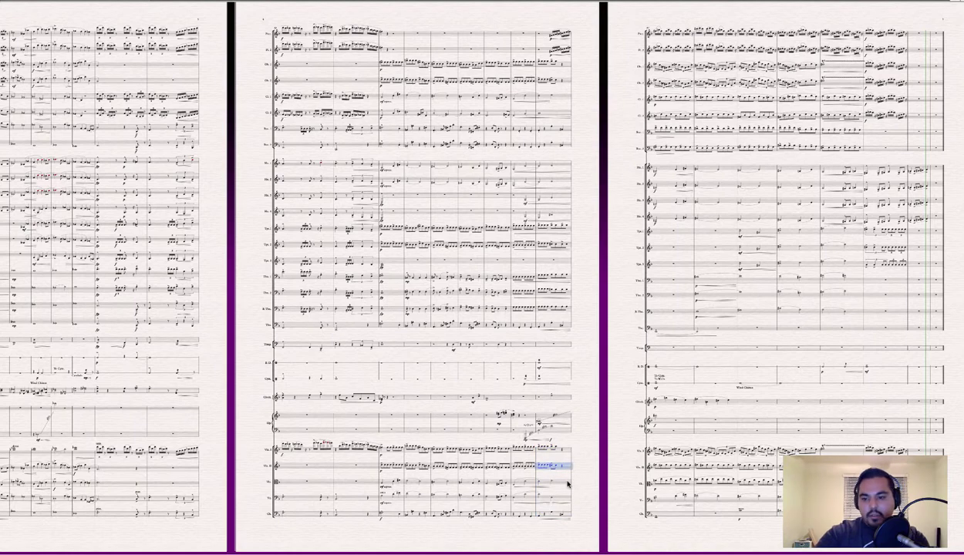
pyautogui.keyDown('shift'); pyautogui.click(569, 484); pyautogui.keyUp('shift')
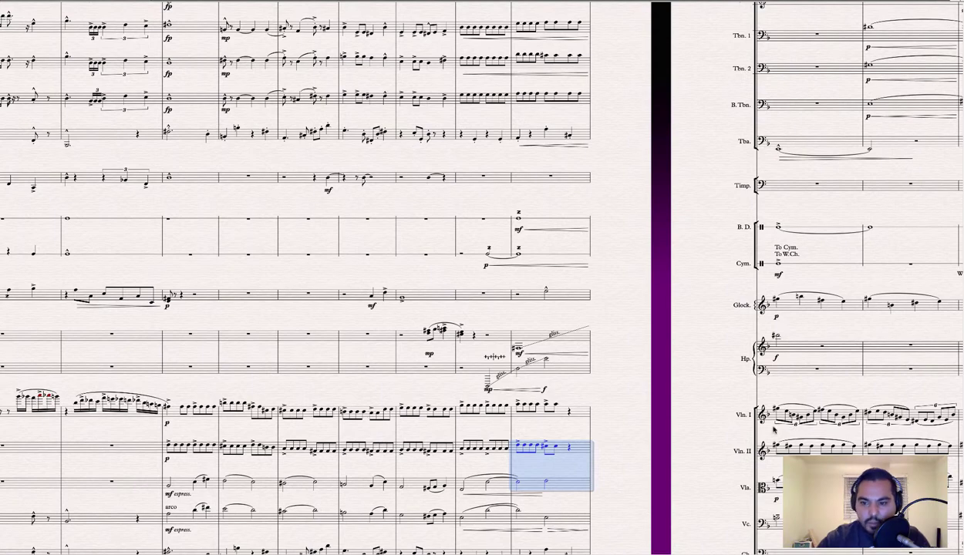
pyautogui.scroll(8, 774, 430)
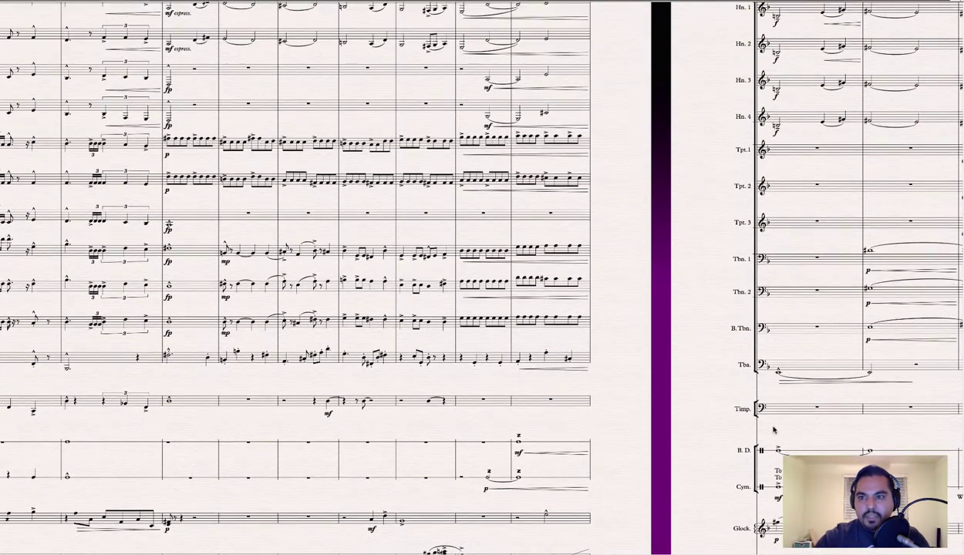
pyautogui.scroll(6, 774, 431)
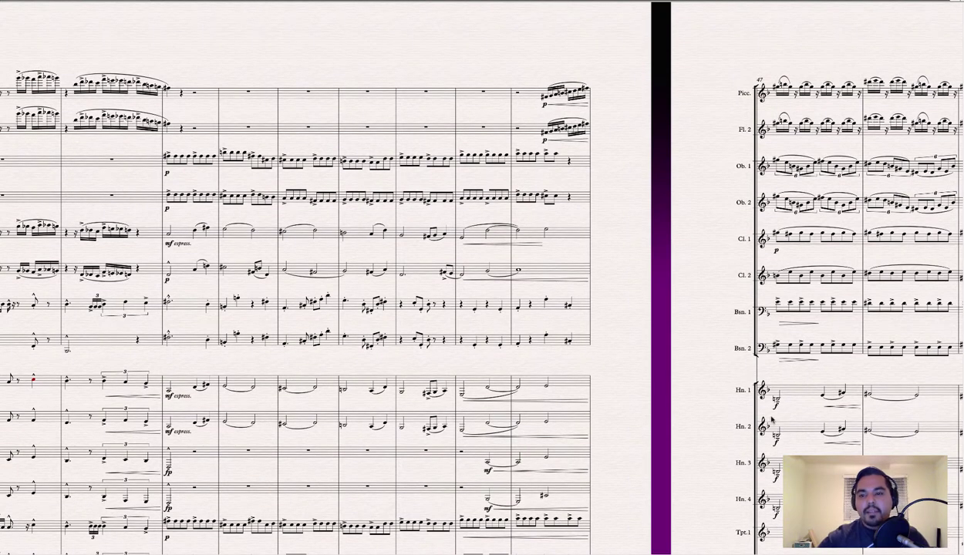
pyautogui.scroll(-2, 787, 333)
pyautogui.scroll(-2, 787, 334)
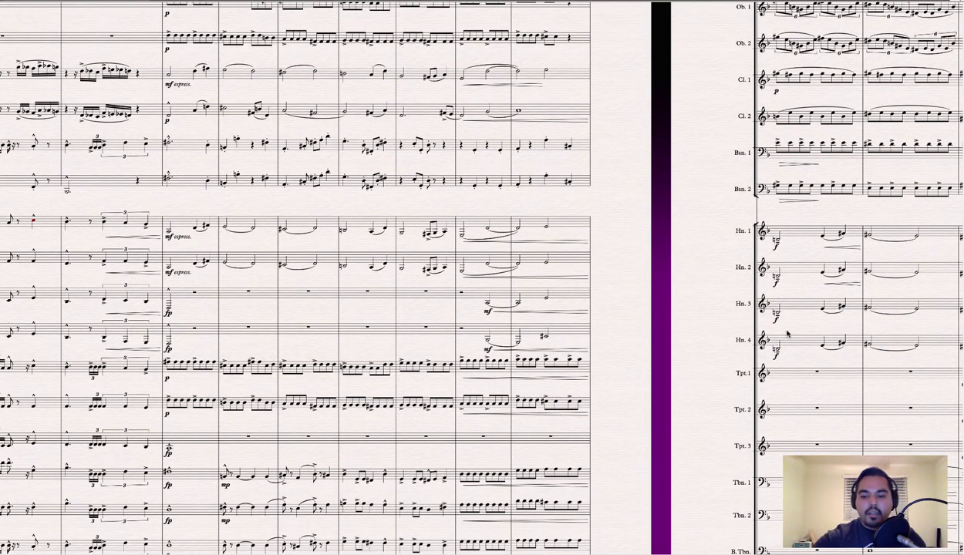
# - Zoom out to three pages and select the last bar of Vln. I, Vln. II and Vla
pyautogui.hotkey('ctrl', '-')
pyautogui.hotkey('ctrl', '-')
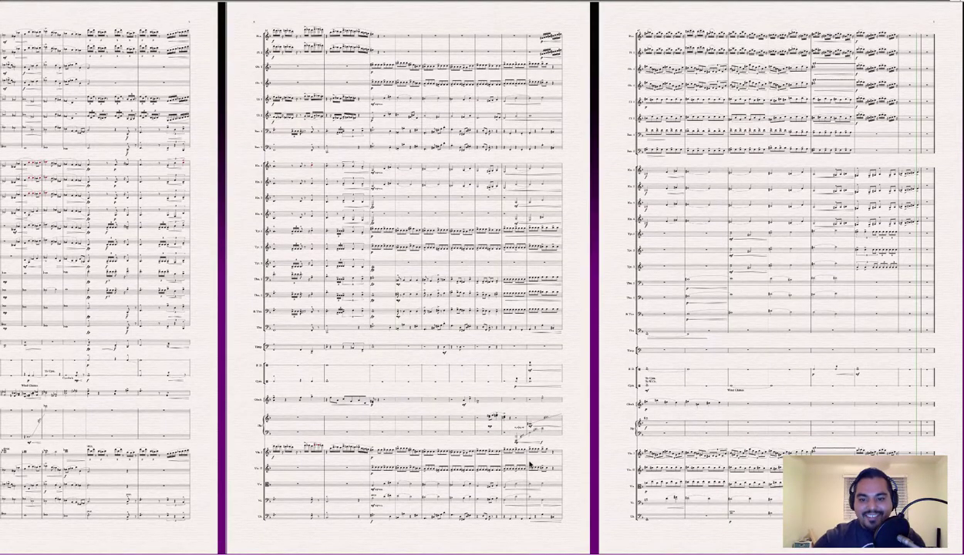
pyautogui.click(545, 450)
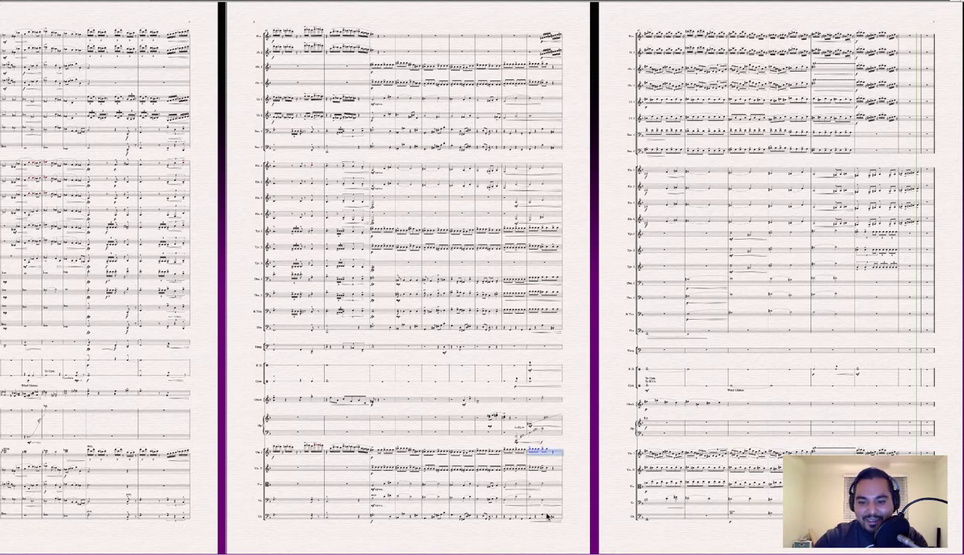
pyautogui.keyDown('shift'); pyautogui.click(547, 518); pyautogui.keyUp('shift')
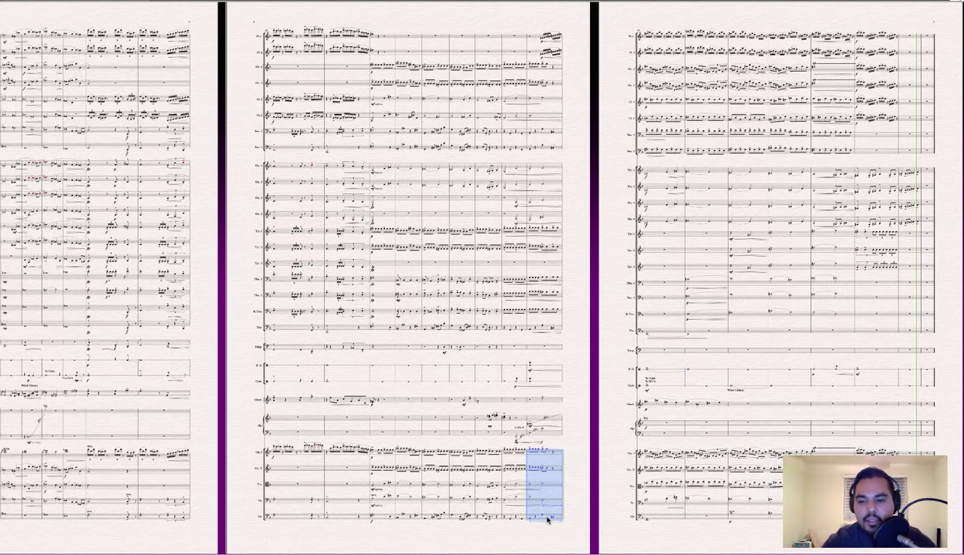
pyautogui.click(552, 458)
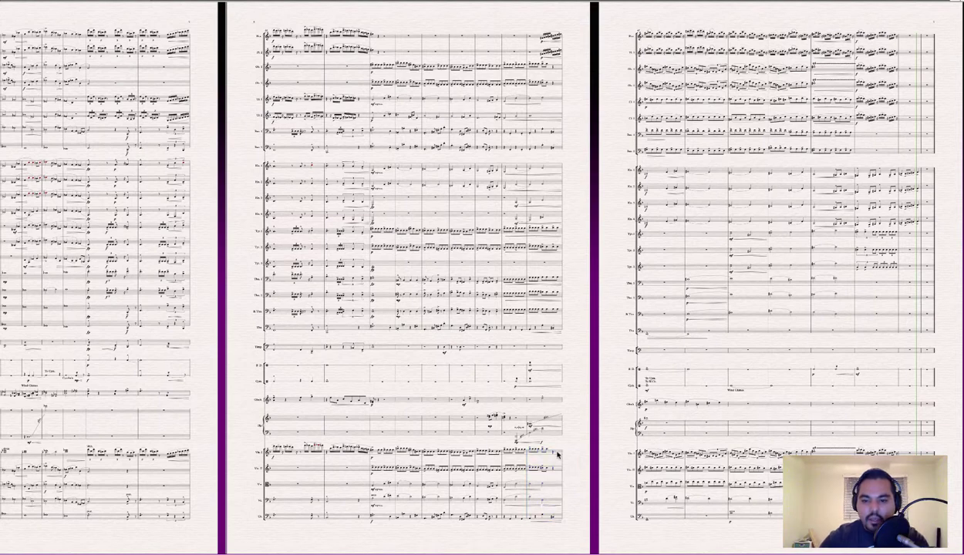
pyautogui.click(550, 455)
pyautogui.keyDown('shift'); pyautogui.click(553, 487); pyautogui.keyUp('shift')
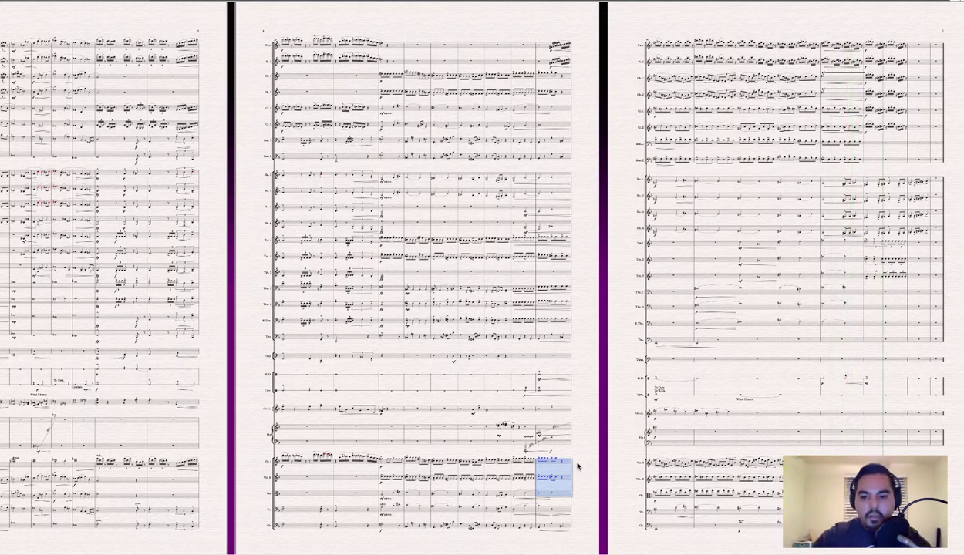
# - Play from the middle page's last Vln. II and viola bar, then replay from the Vln. I bar
pyautogui.press('Escape')
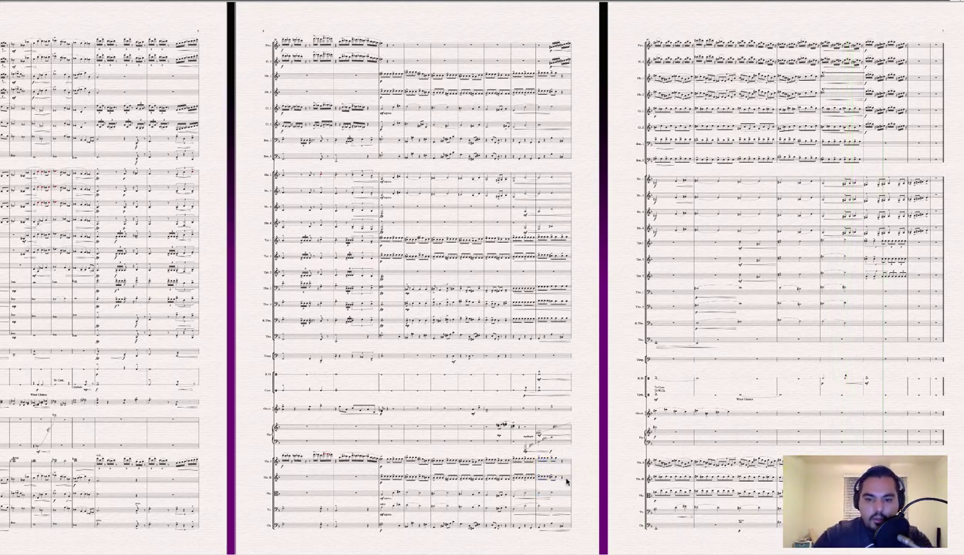
pyautogui.click(554, 477)
pyautogui.keyDown('shift'); pyautogui.click(566, 498); pyautogui.keyUp('shift')
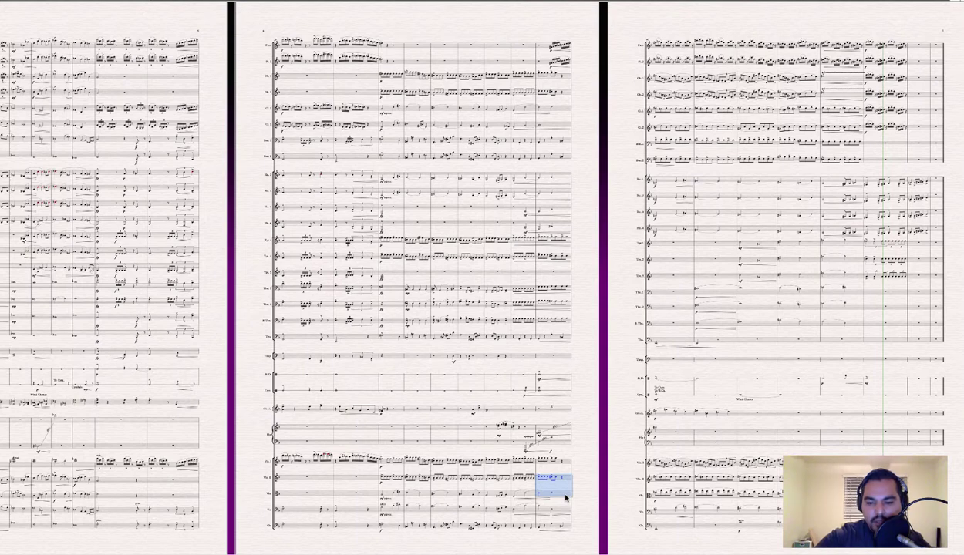
pyautogui.press('space')
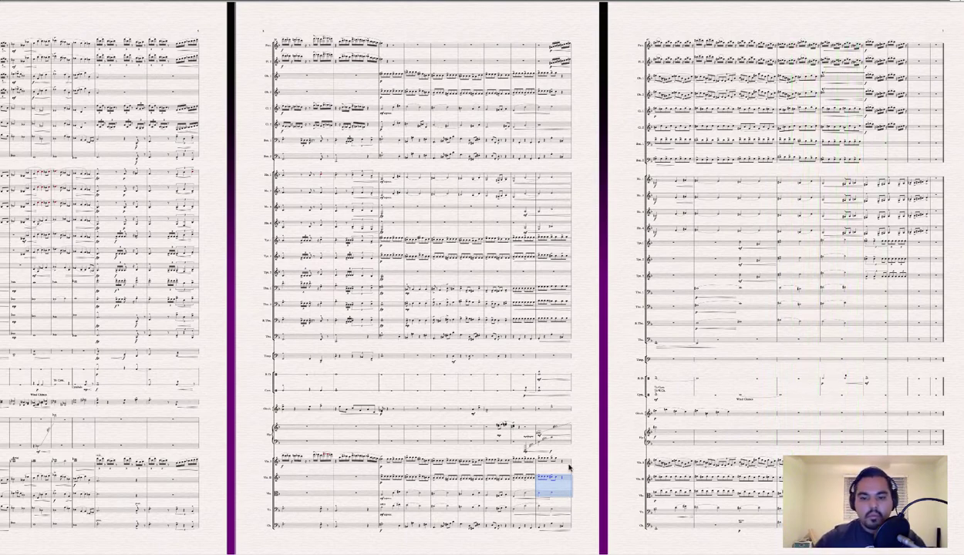
pyautogui.click(570, 463)
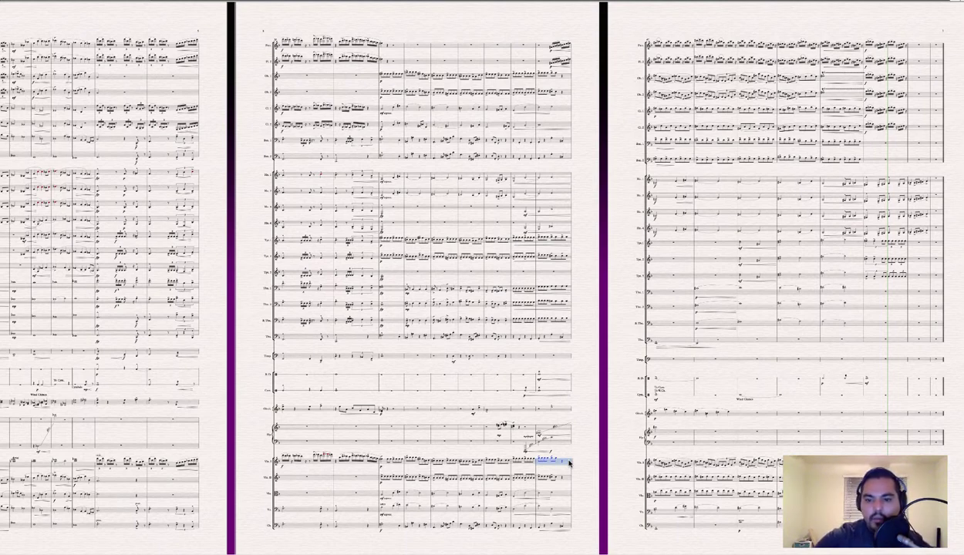
pyautogui.press('space')
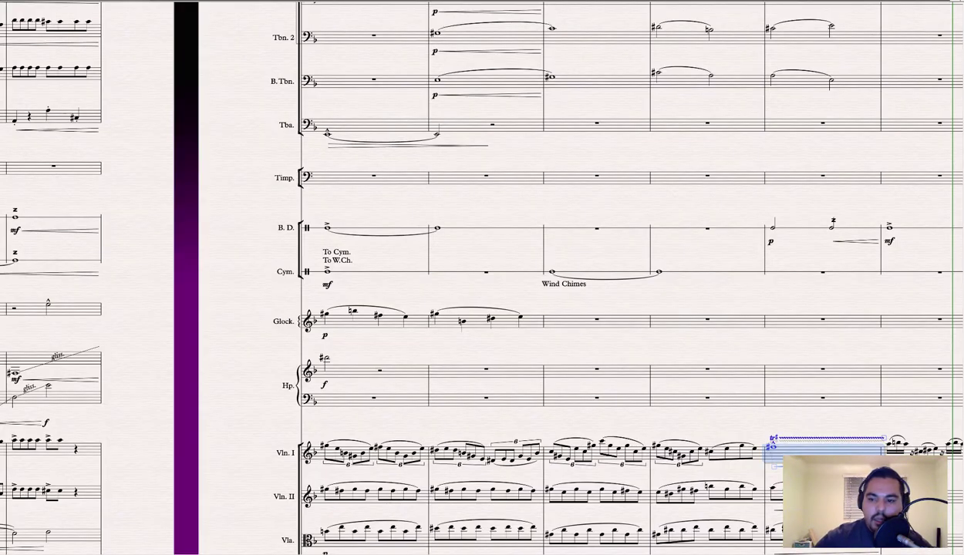
# - Select the middle page's final bar from Picc. down to Bsn. 2, then zoom out to three pages
pyautogui.click(820, 424)
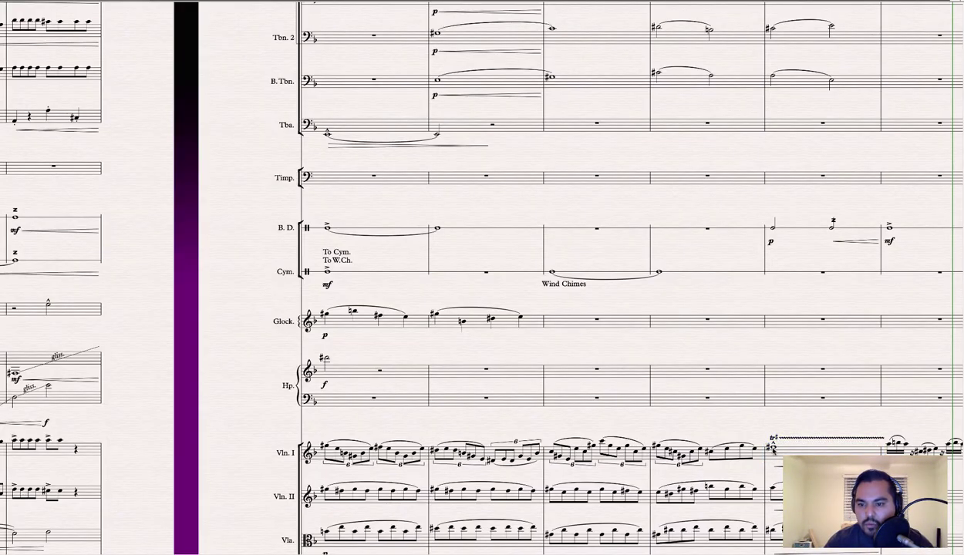
pyautogui.scroll(10, 773, 448)
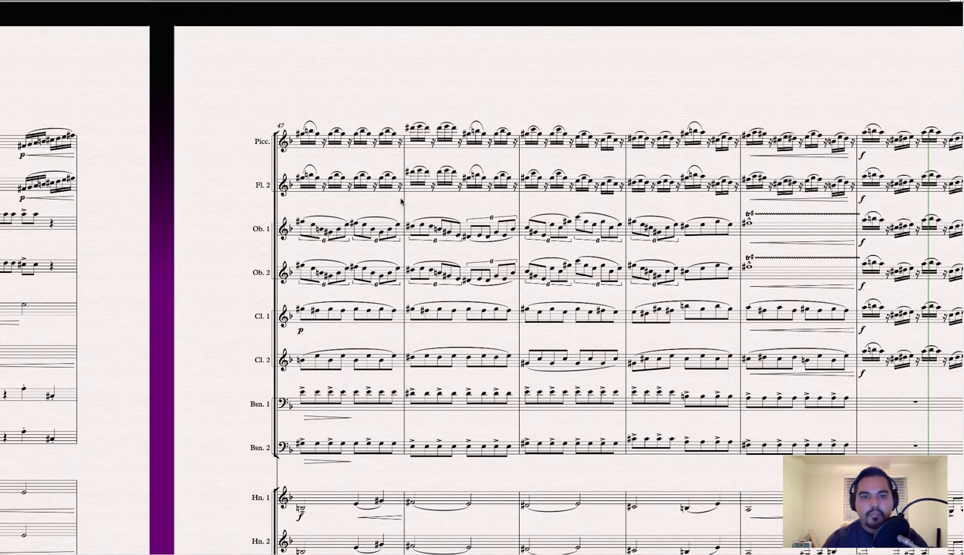
pyautogui.click(10, 145)
pyautogui.keyDown('shift'); pyautogui.click(30, 441); pyautogui.keyUp('shift')
pyautogui.hotkey('ctrl', '-')
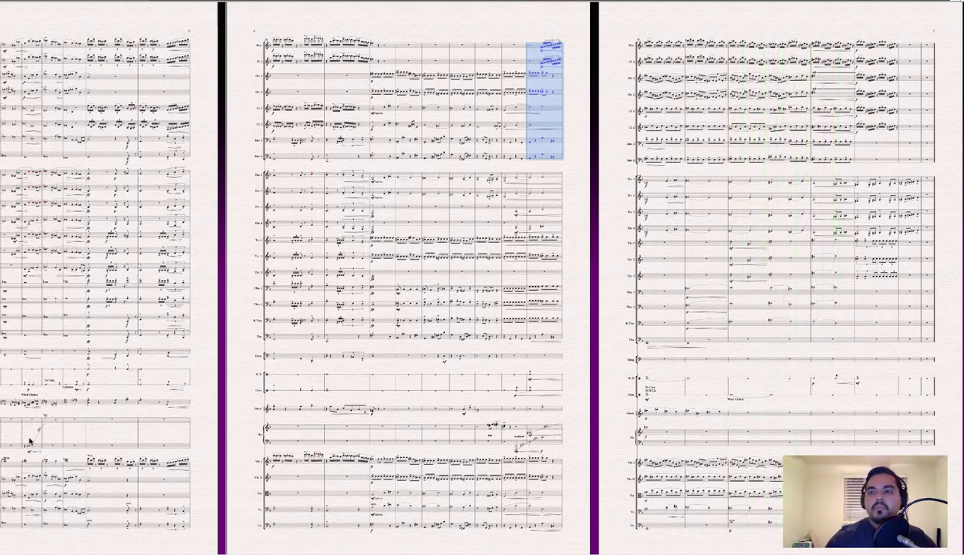
# - Undo the last change to the middle page's final bar and clear any selection
pyautogui.hotkey('ctrl', '+')
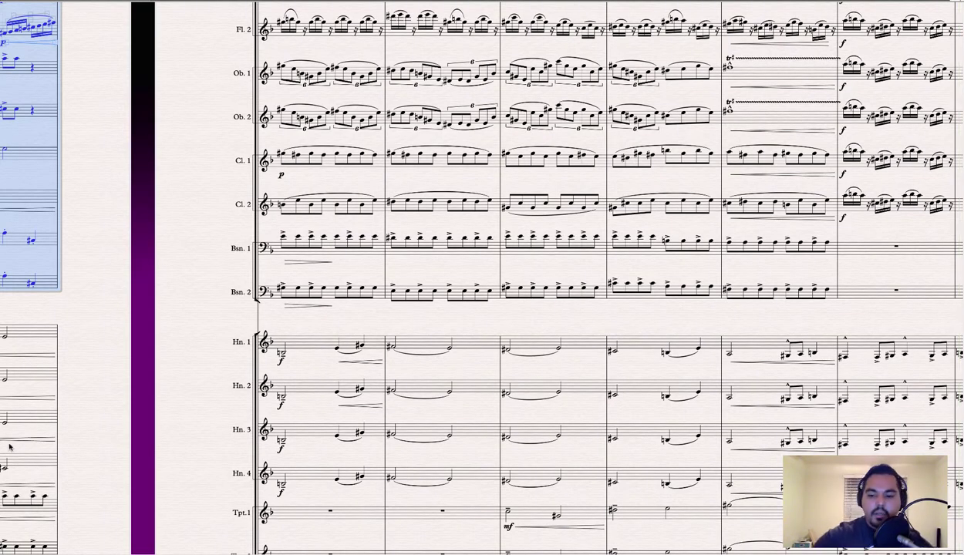
pyautogui.hotkey('ctrl', '-')
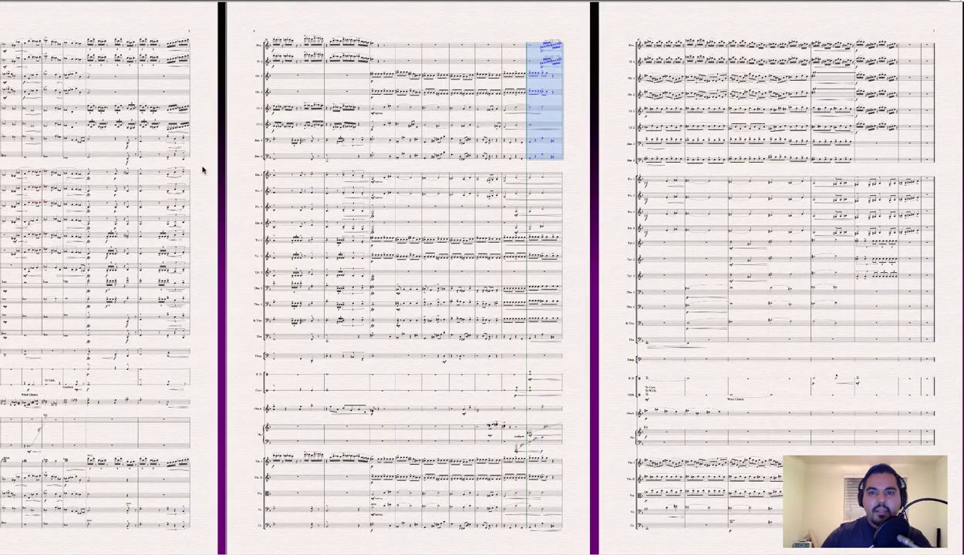
pyautogui.hotkey('ctrl', 'z')
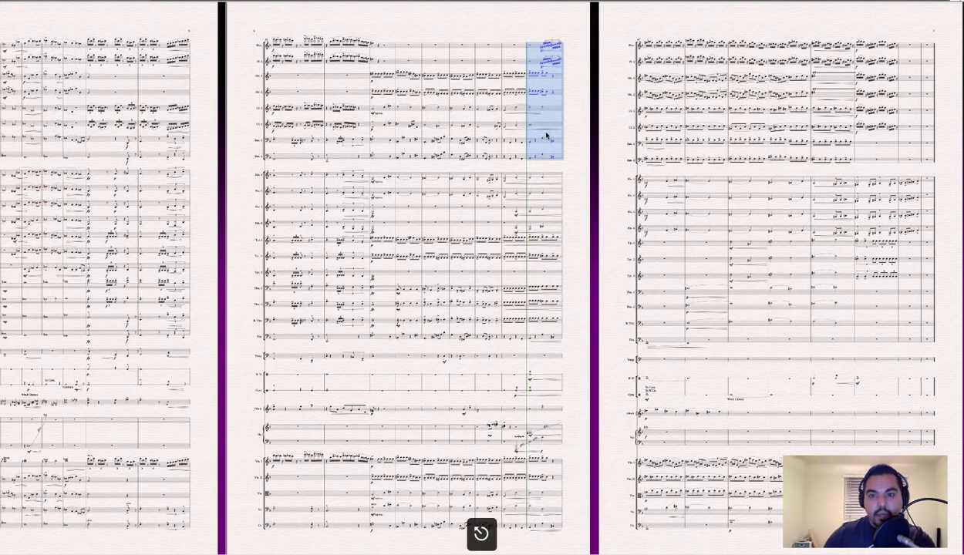
pyautogui.click(543, 125)
pyautogui.press('Escape')
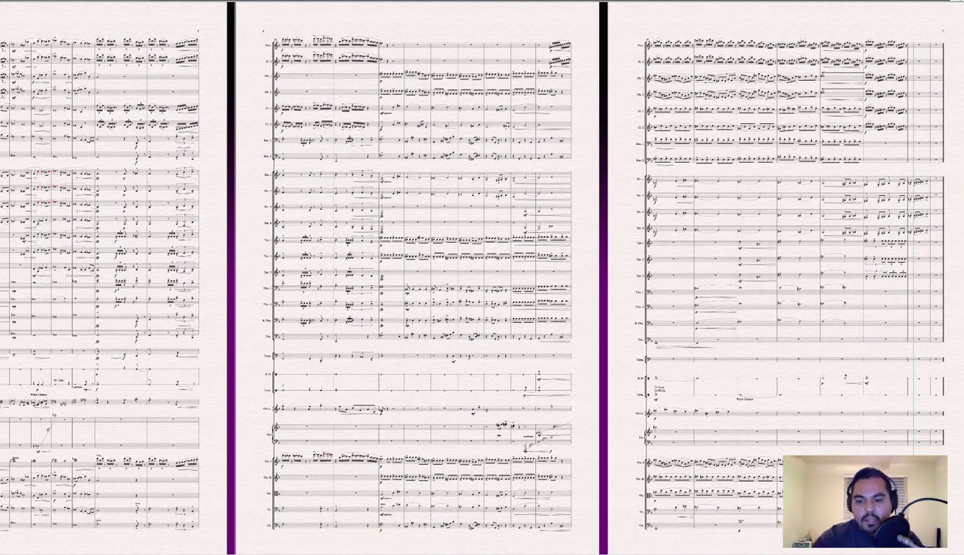
# - Browse back to the title page, then show the transport controls at bar 53, tempo 140
pyautogui.hscroll(-3, 577, 540)
pyautogui.hscroll(-10, 454, 526)
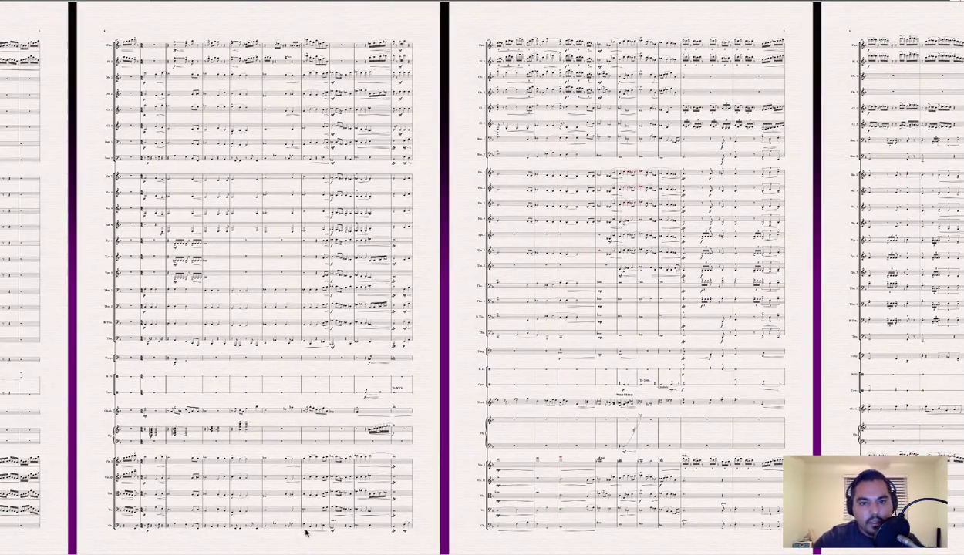
pyautogui.hscroll(-10, 247, 532)
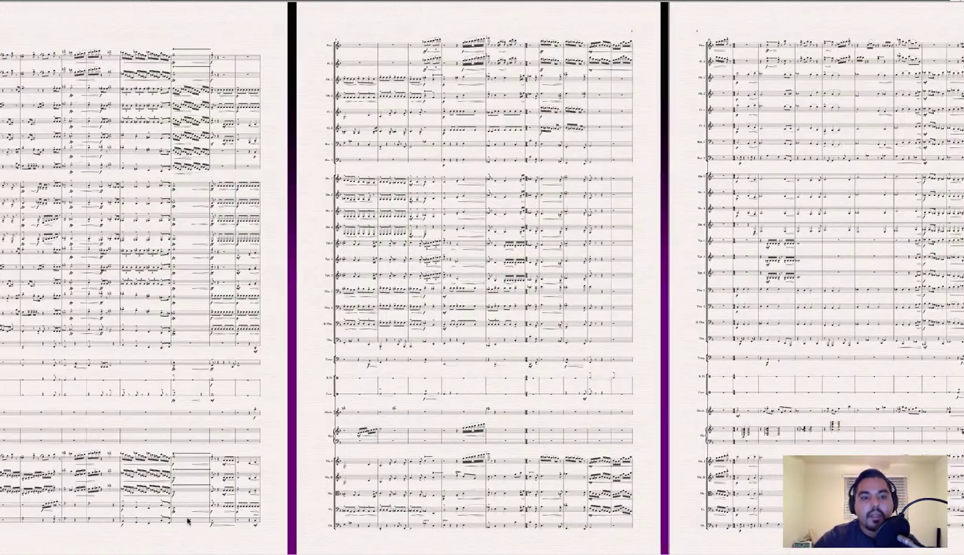
pyautogui.hscroll(-5, 121, 529)
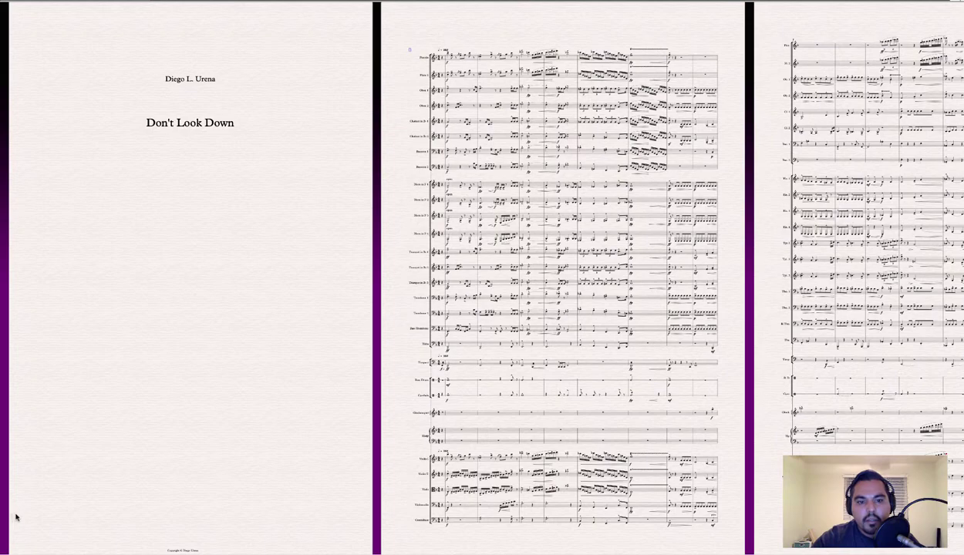
pyautogui.hscroll(10, 150, 491)
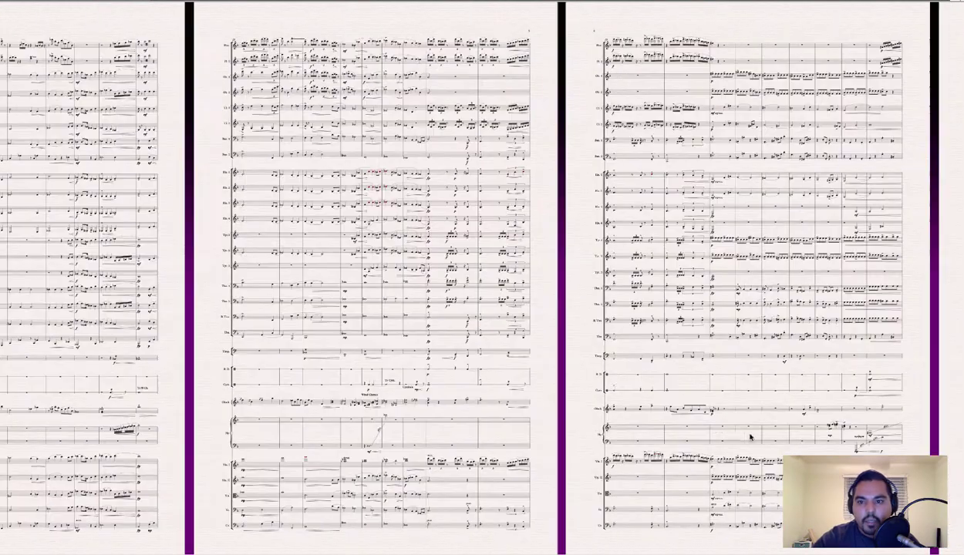
pyautogui.hscroll(5, 768, 438)
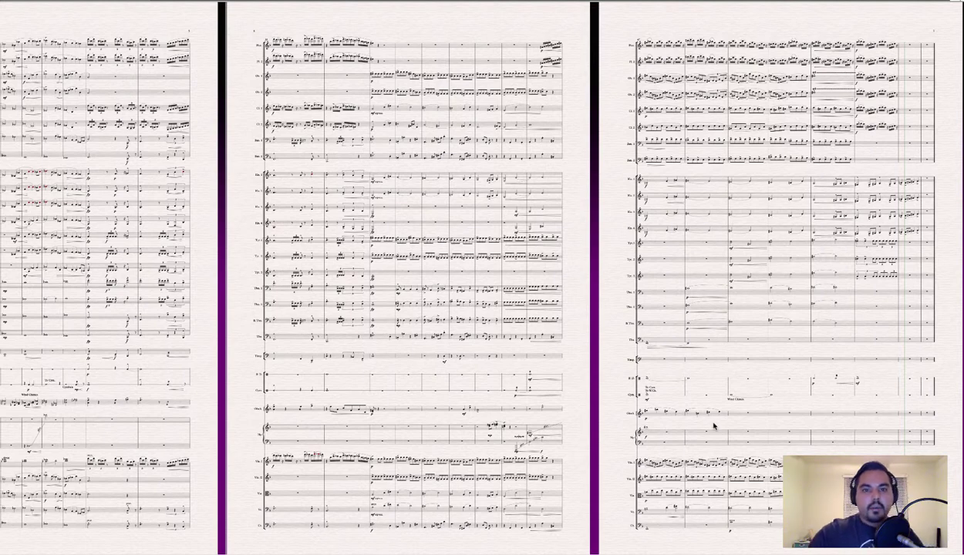
pyautogui.hscroll(-5, 693, 429)
pyautogui.hscroll(-2, 451, 463)
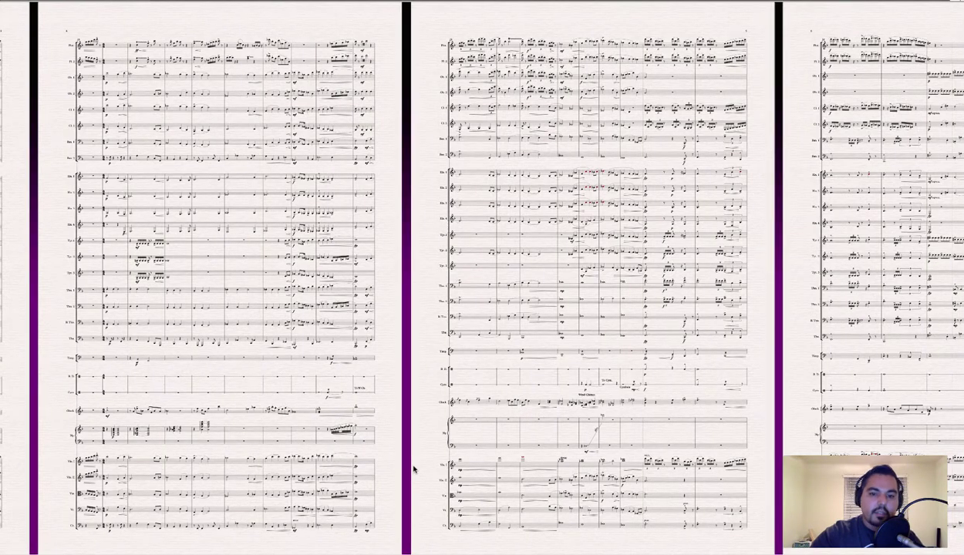
pyautogui.hscroll(-2, 425, 458)
pyautogui.hscroll(-1, 405, 460)
pyautogui.press('space')
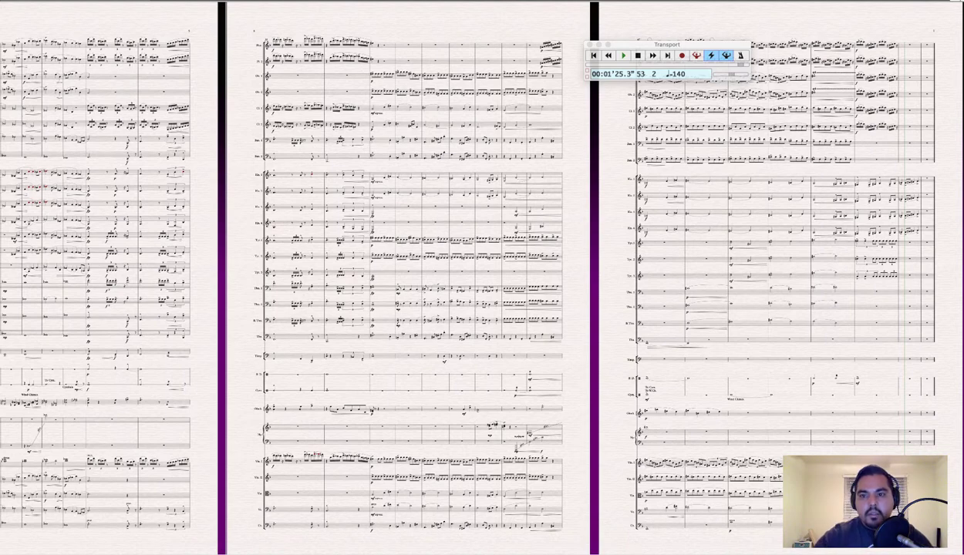
pyautogui.hscroll(-10, 470, 278)
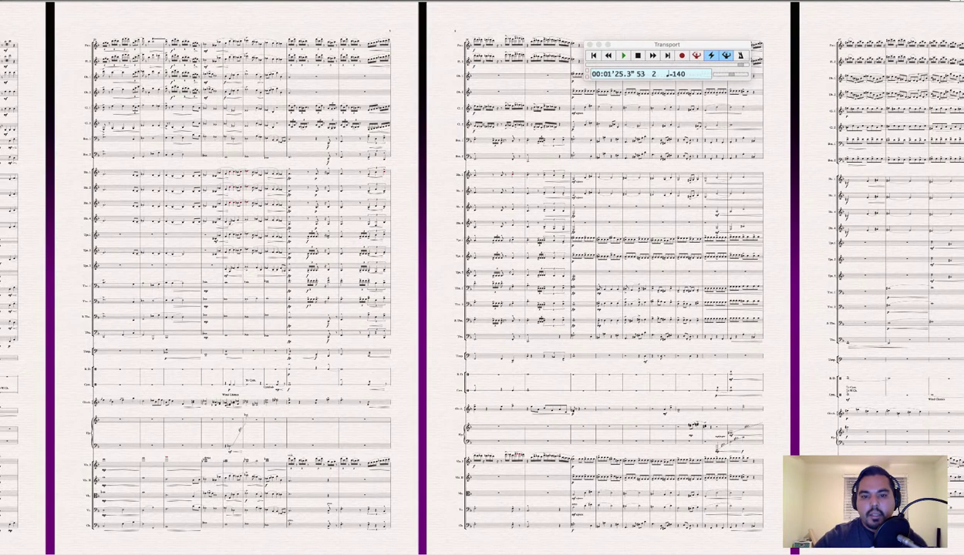
pyautogui.hscroll(-2, 471, 277)
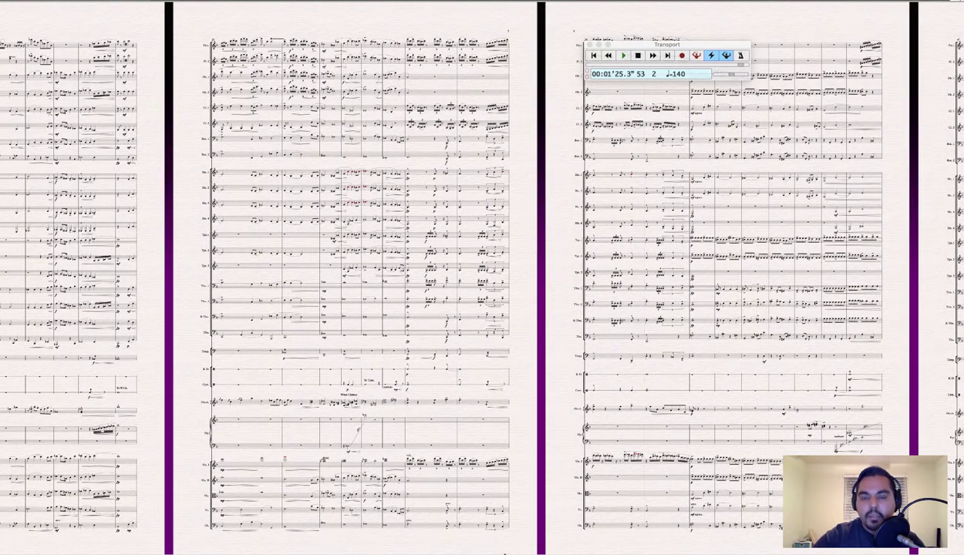
pyautogui.hscroll(-6, 470, 278)
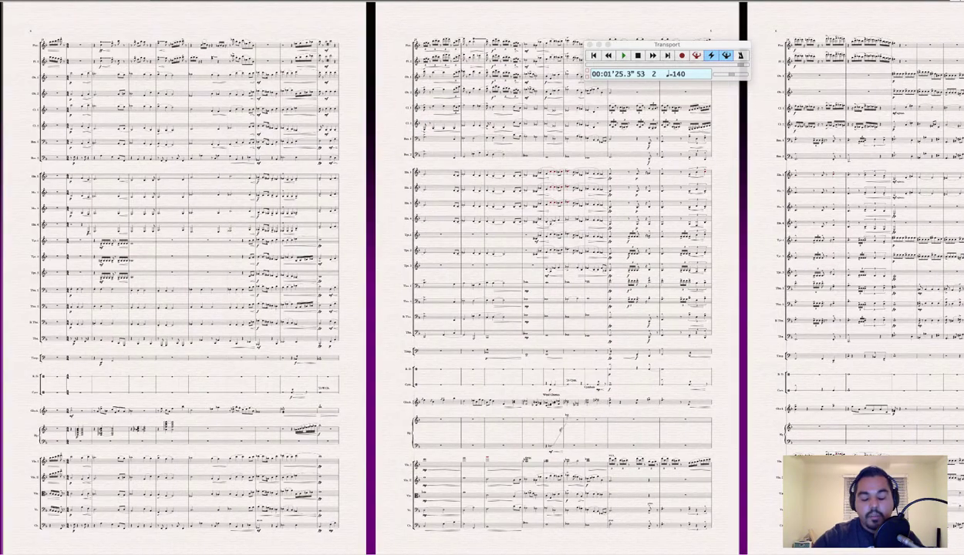
pyautogui.hscroll(-6, 405, 485)
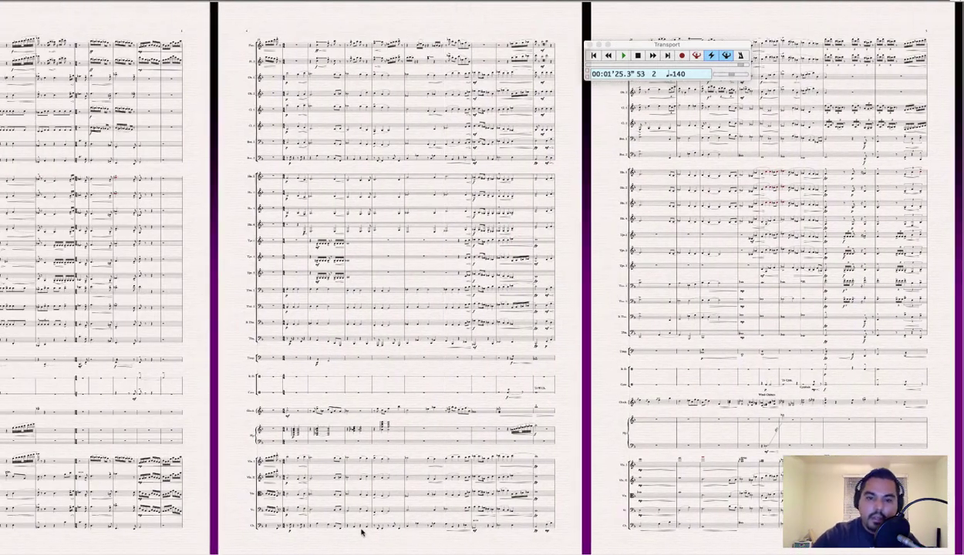
pyautogui.hscroll(-1, 361, 531)
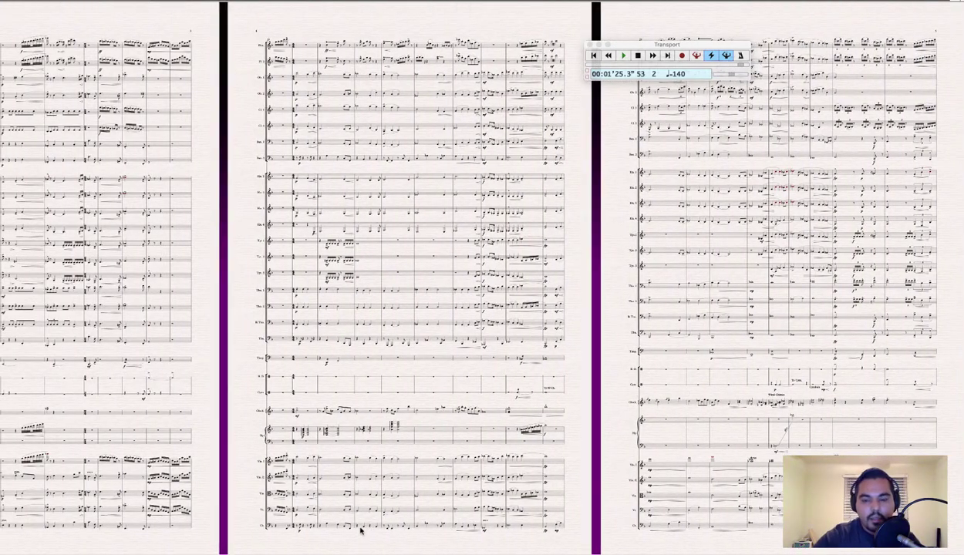
pyautogui.hscroll(-2, 359, 531)
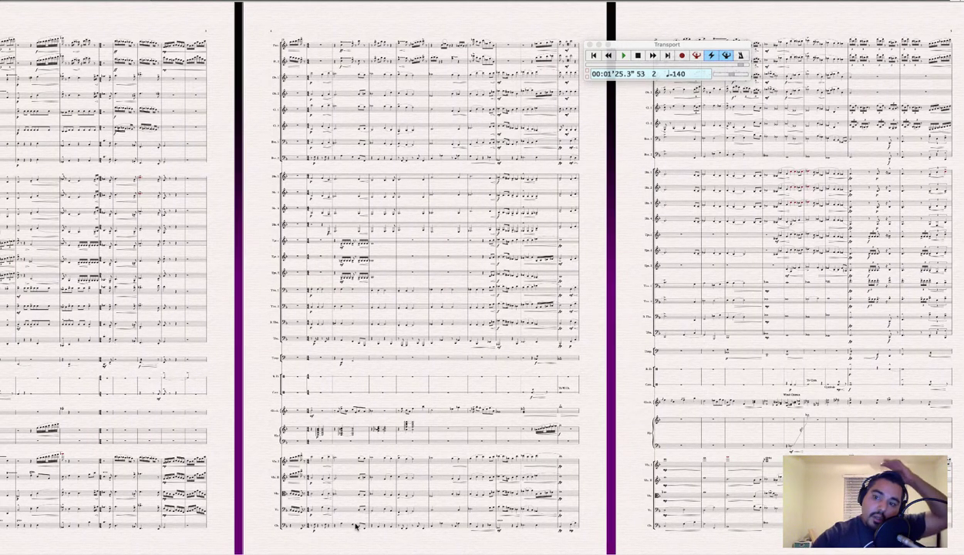
pyautogui.hscroll(1, 365, 532)
pyautogui.hscroll(10, 607, 546)
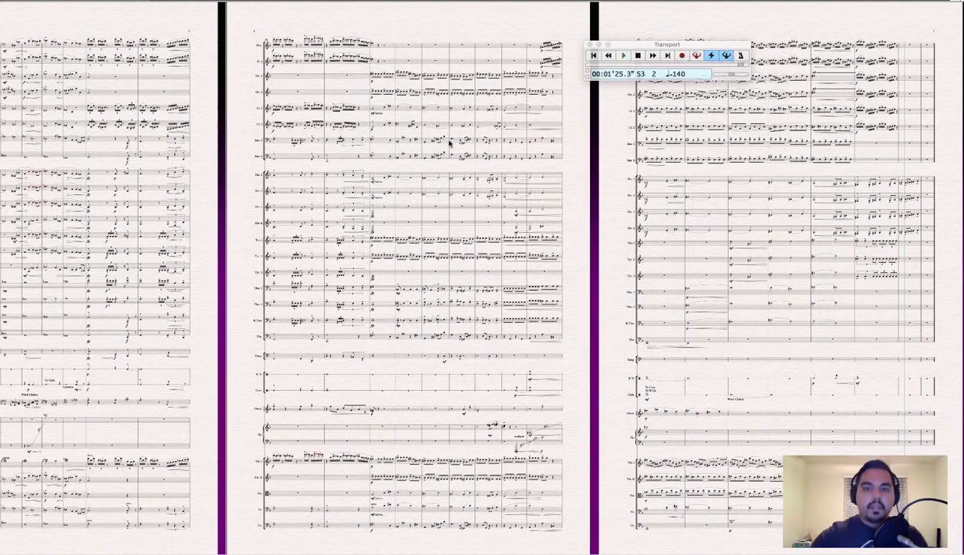
# - Select all staves from bar 40 to the middle page's end, play them at tempo 140, and deselect
pyautogui.click(383, 48)
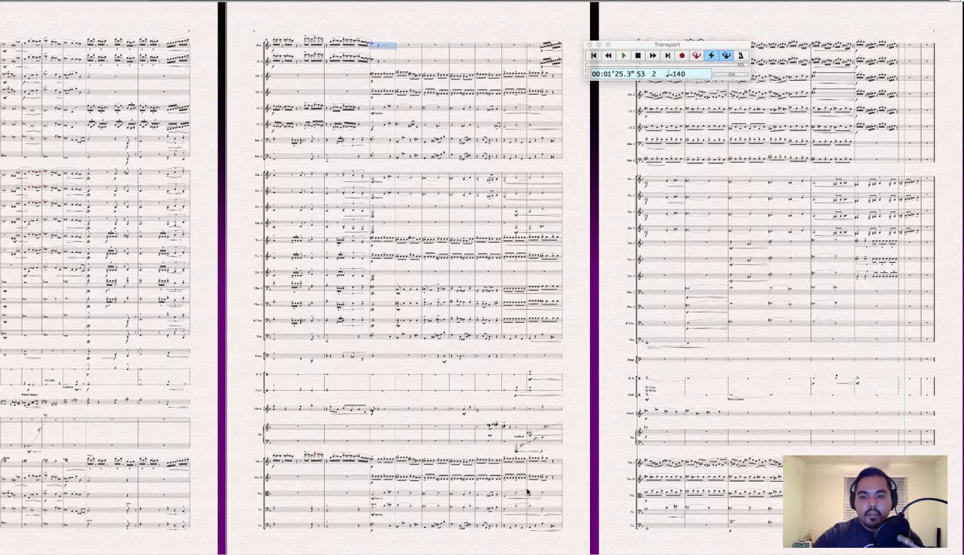
pyautogui.keyDown('shift'); pyautogui.click(548, 528); pyautogui.keyUp('shift')
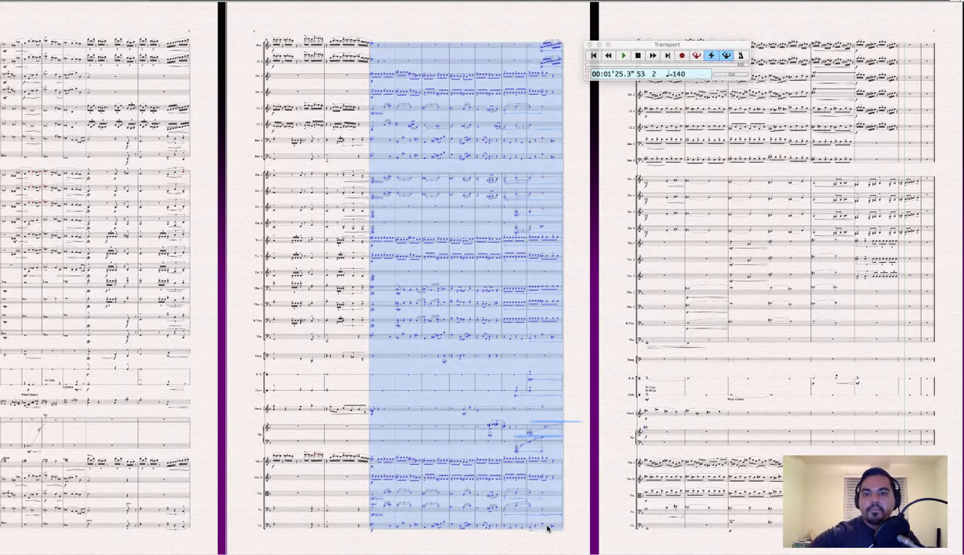
pyautogui.press('space')
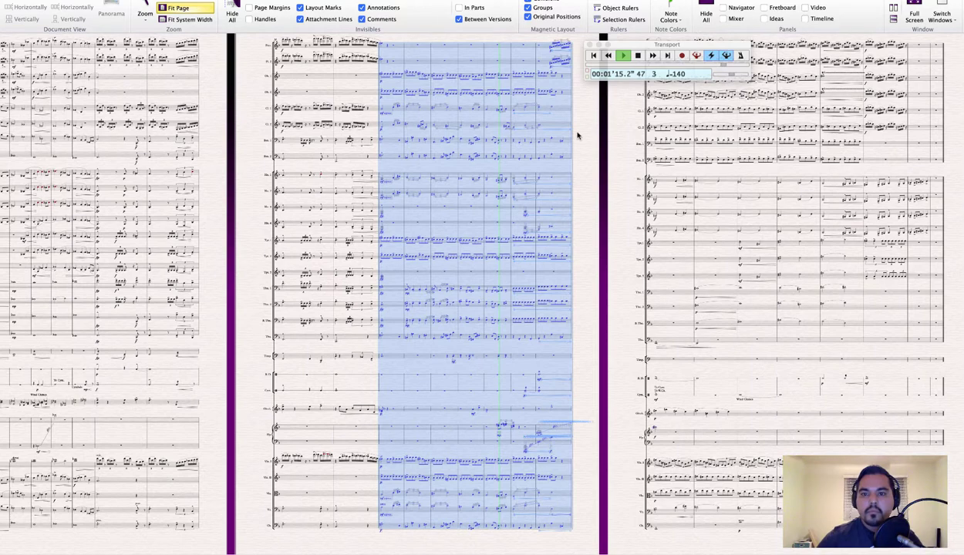
pyautogui.click(629, 157)
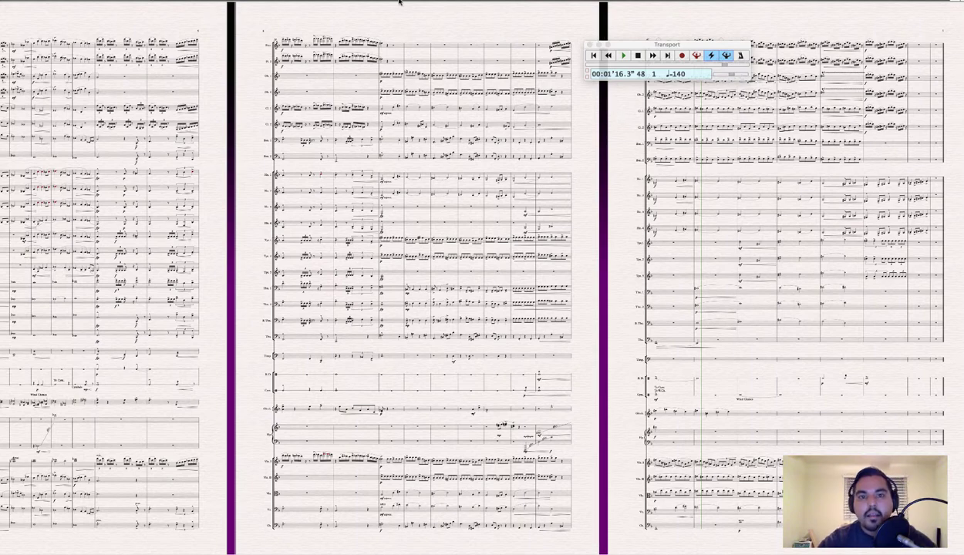
# - Select bar 40 on the top staff, then briefly start and stop playback there
pyautogui.moveTo(752, 22)
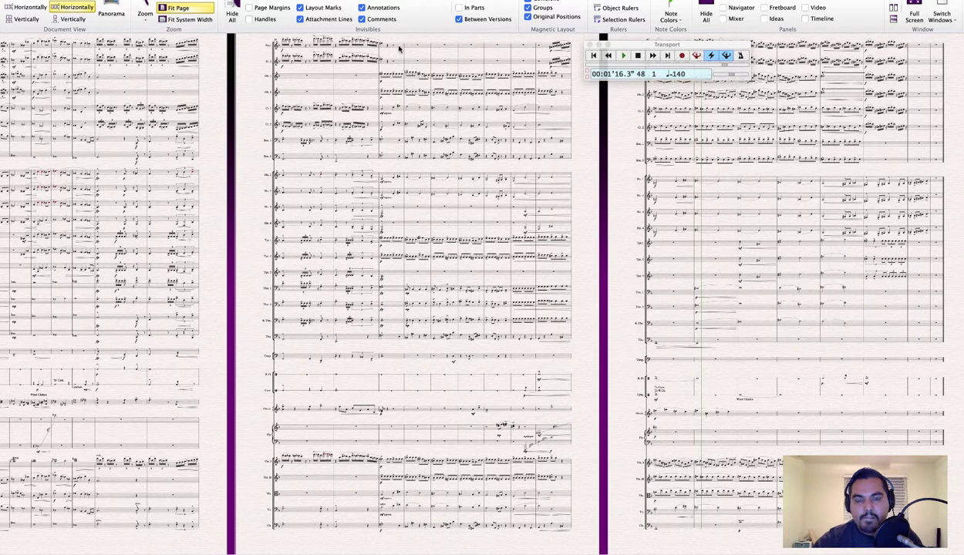
pyautogui.click(400, 45)
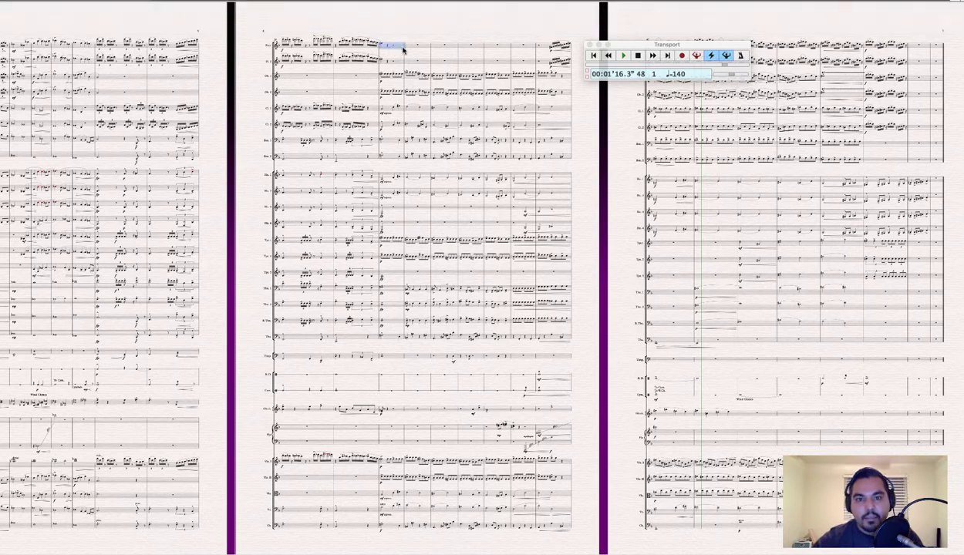
pyautogui.press('y')
pyautogui.press('Escape')
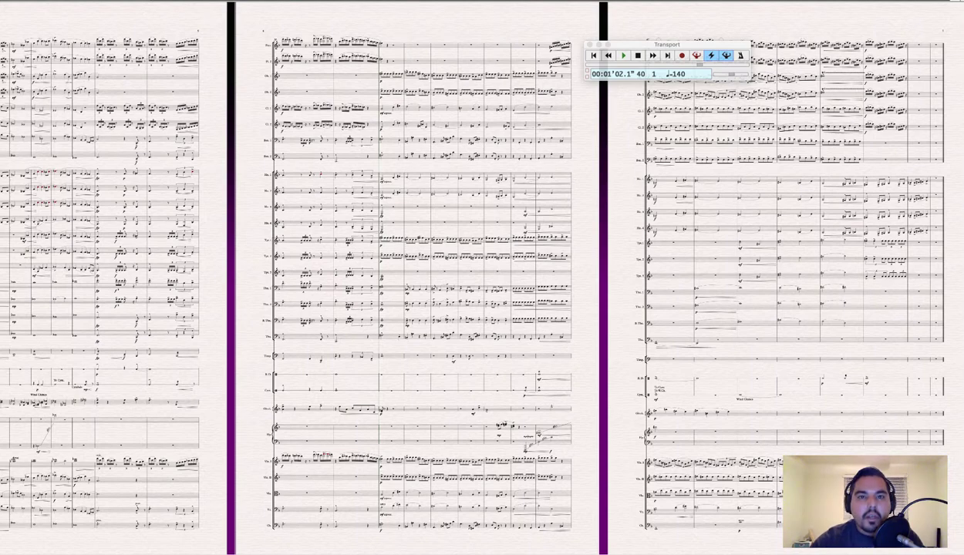
pyautogui.moveTo(403, 3)
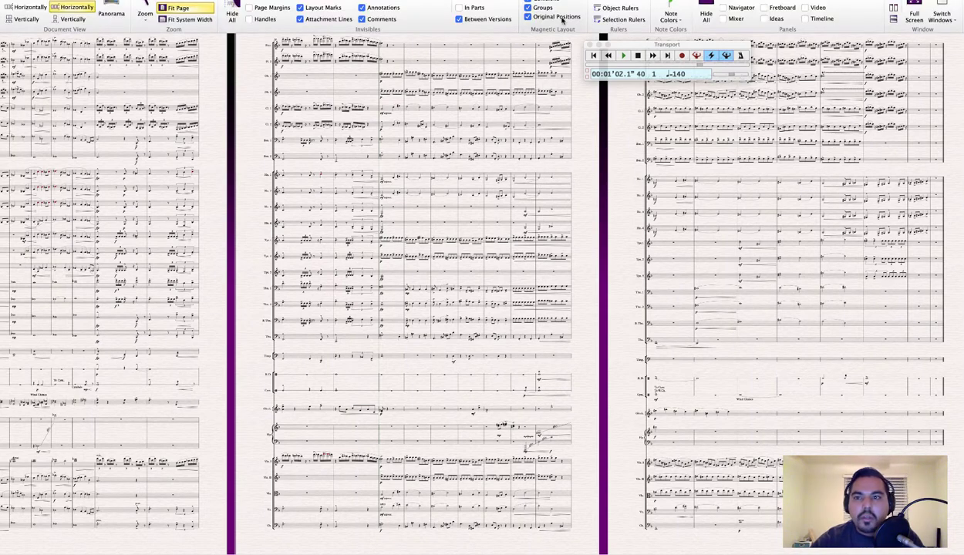
# - Show the Ideas panel filtered to this score's ideas and zoom out on the score
pyautogui.click(766, 19)
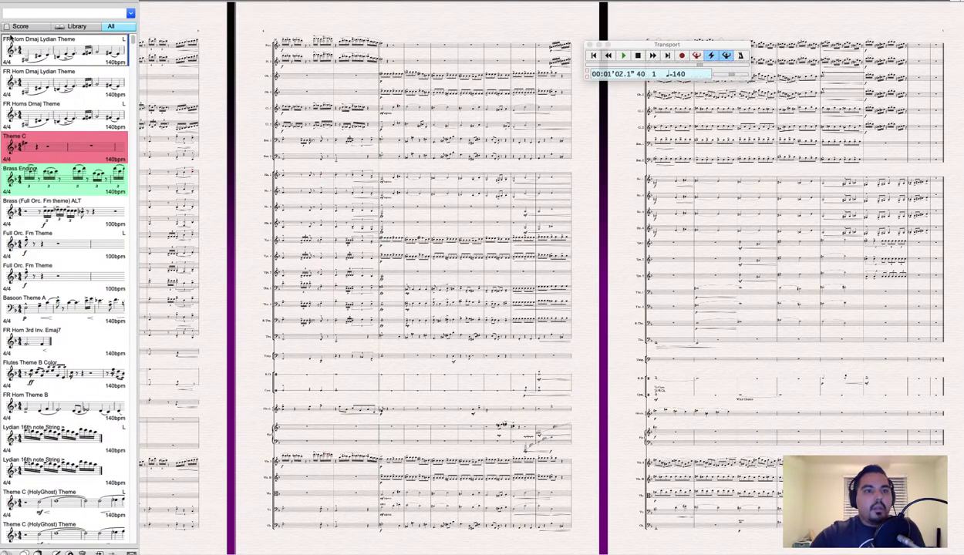
pyautogui.click(17, 29)
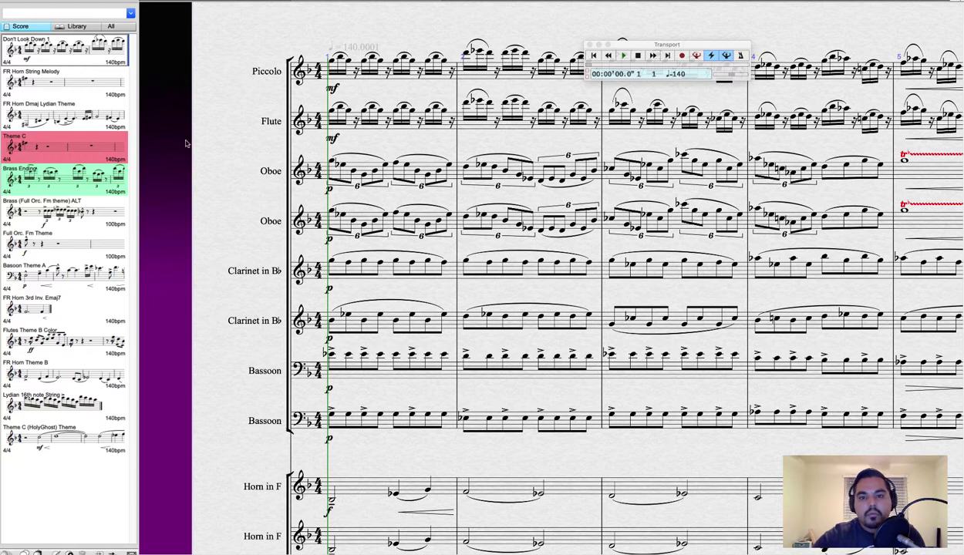
pyautogui.press('super+minus')
pyautogui.press('super+minus')
pyautogui.press('super+minus')
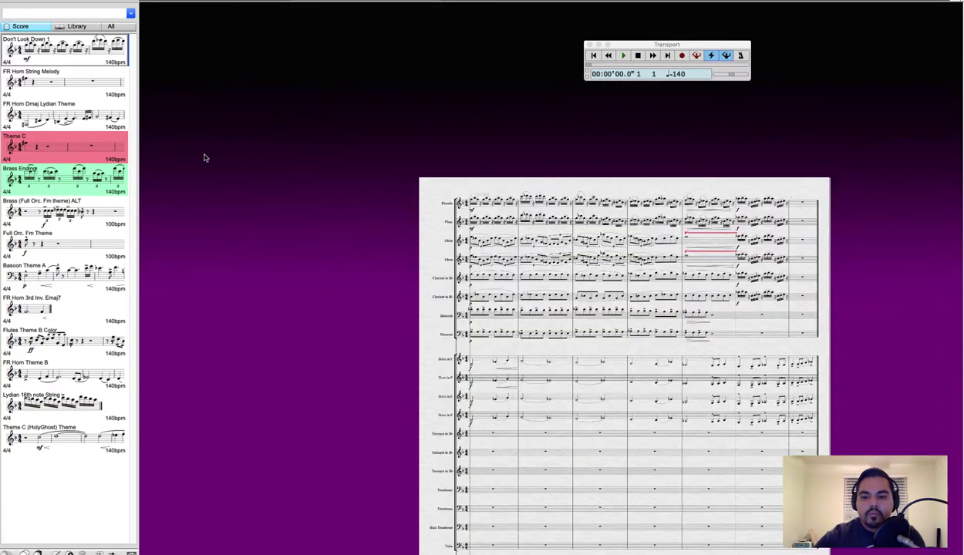
pyautogui.scroll(-5, 204, 157)
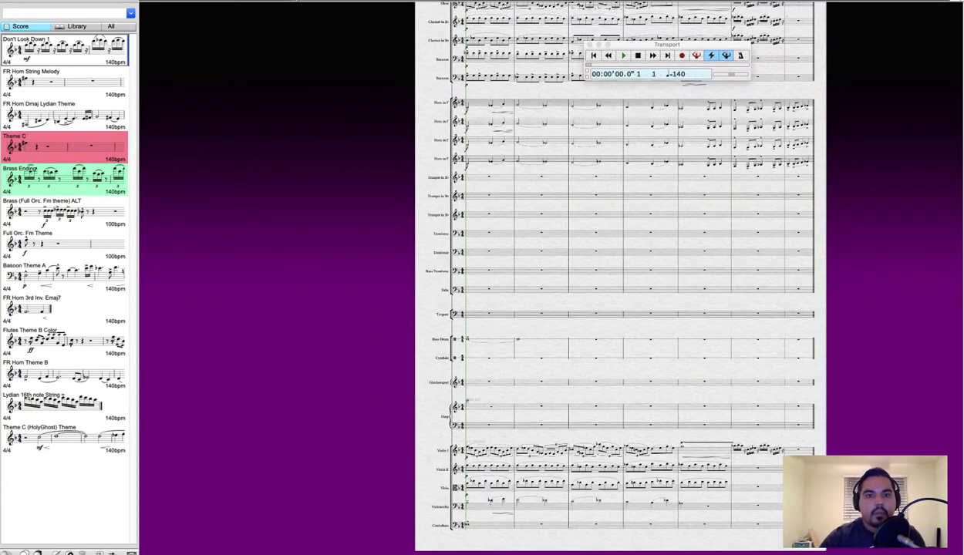
pyautogui.press('super+minus')
# - Open the FR Horn String Melody idea and play it with the ideas list hidden
pyautogui.click(56, 90)
pyautogui.press('super+equal')
pyautogui.press('super+equal')
pyautogui.press('super+equal')
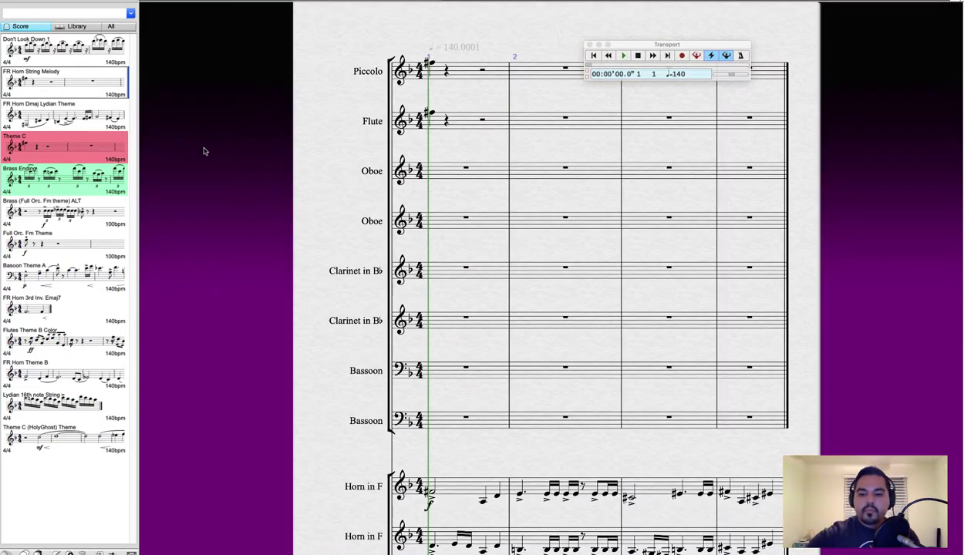
pyautogui.press('super+minus')
pyautogui.scroll(-10, 204, 151)
pyautogui.press('super+alt+i')
pyautogui.press('space')
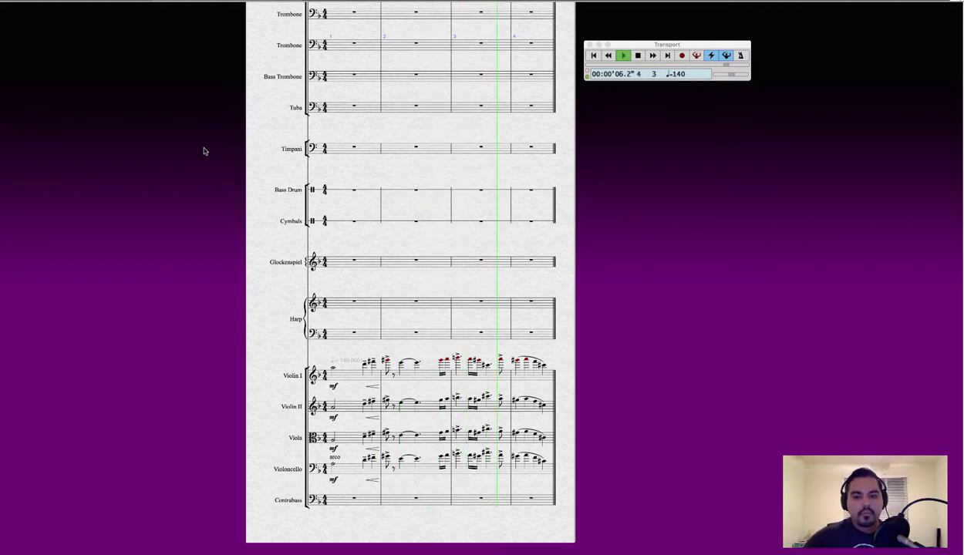
pyautogui.press('super+alt+i')
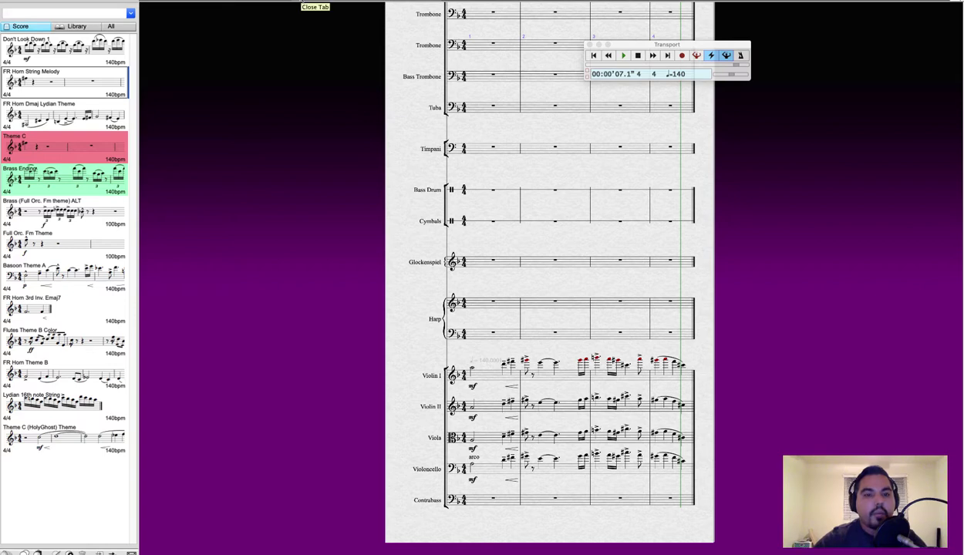
pyautogui.moveTo(312, 1)
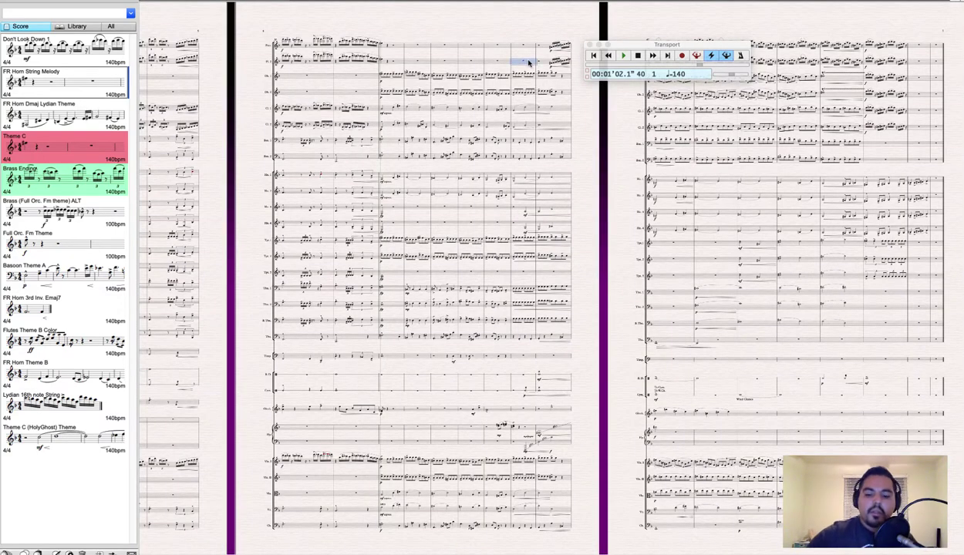
# - Play the full score from bar 40 to bar 46, then reselect FR Horn Dmaj Lydian Theme
pyautogui.press('space')
pyautogui.press('super+alt+i')
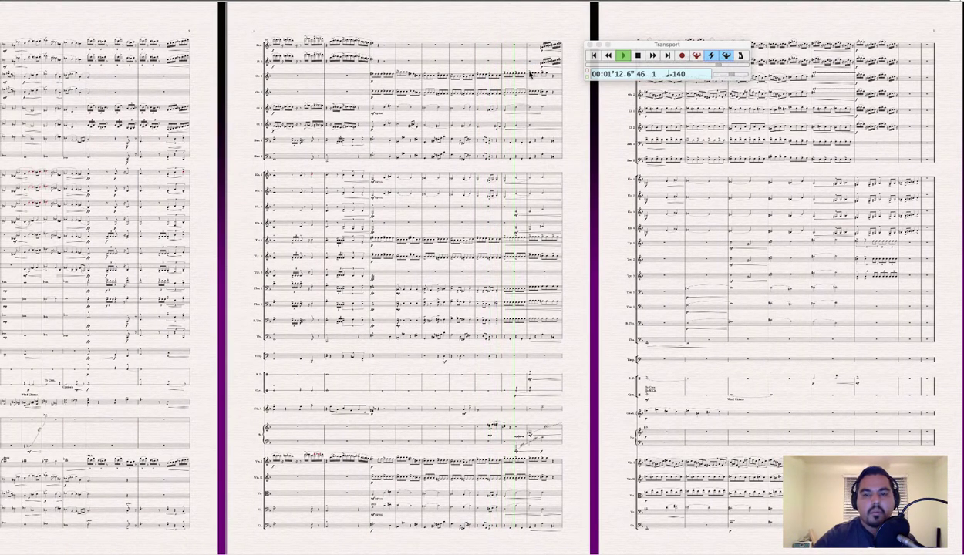
pyautogui.press('super+alt+i')
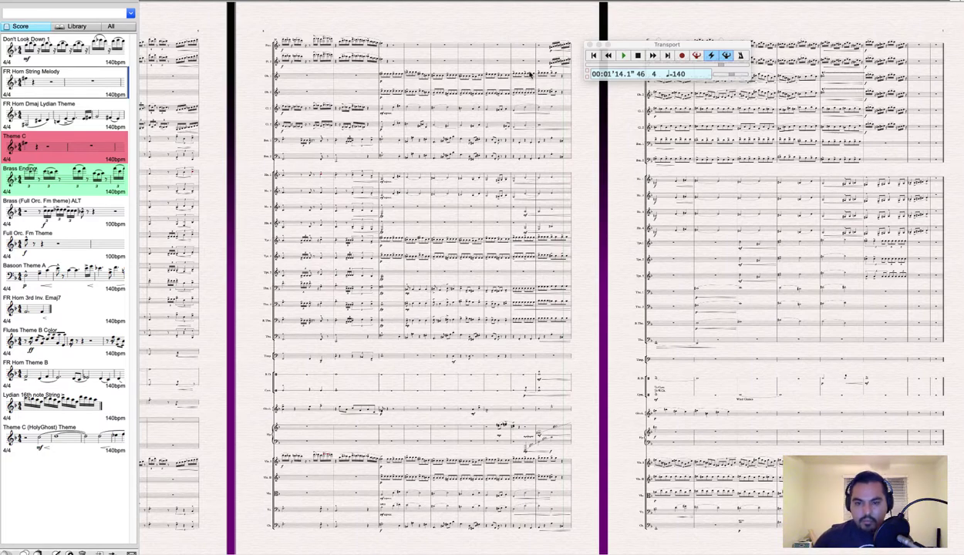
pyautogui.click(66, 111)
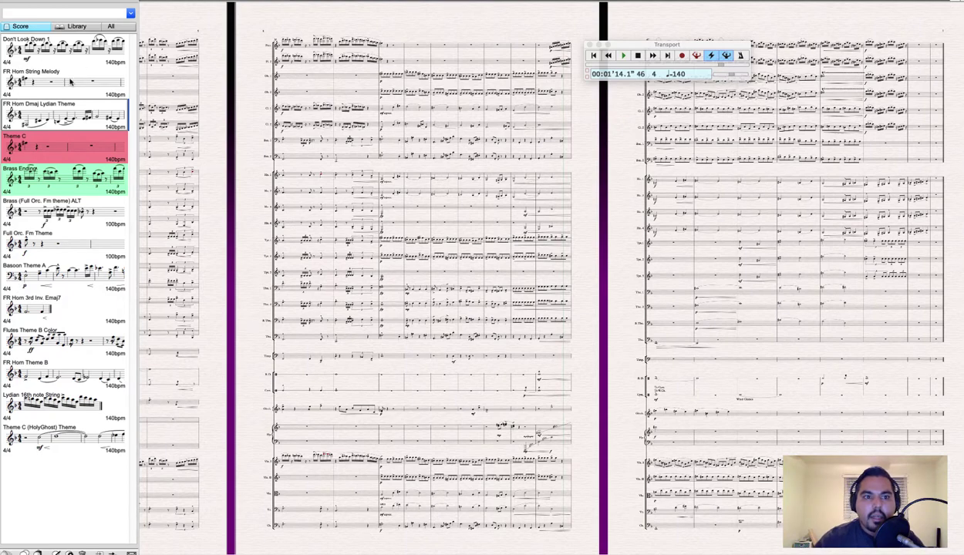
# - Preview the FR Horn Dmaj Lydian Theme idea, close it, and open the Theme C idea
pyautogui.doubleClick(68, 113)
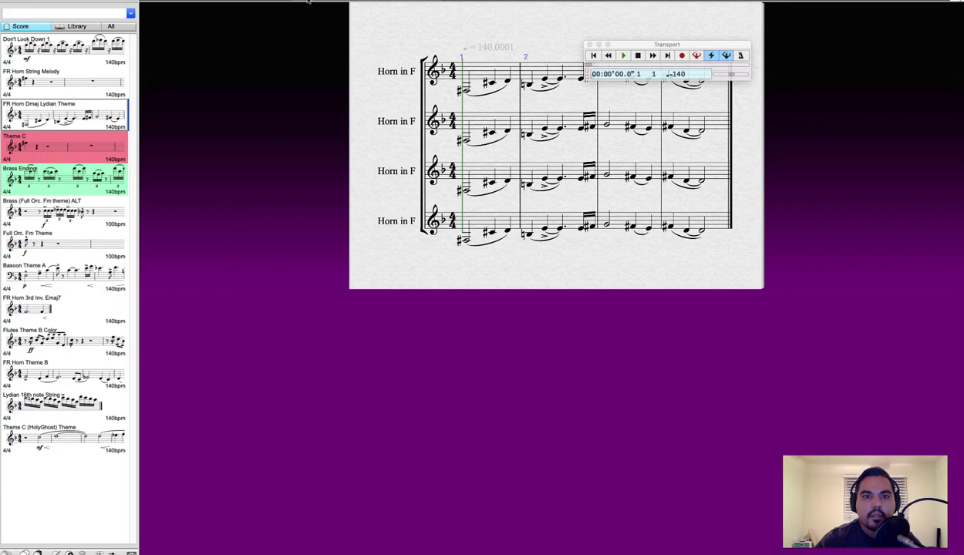
pyautogui.click(231, 44)
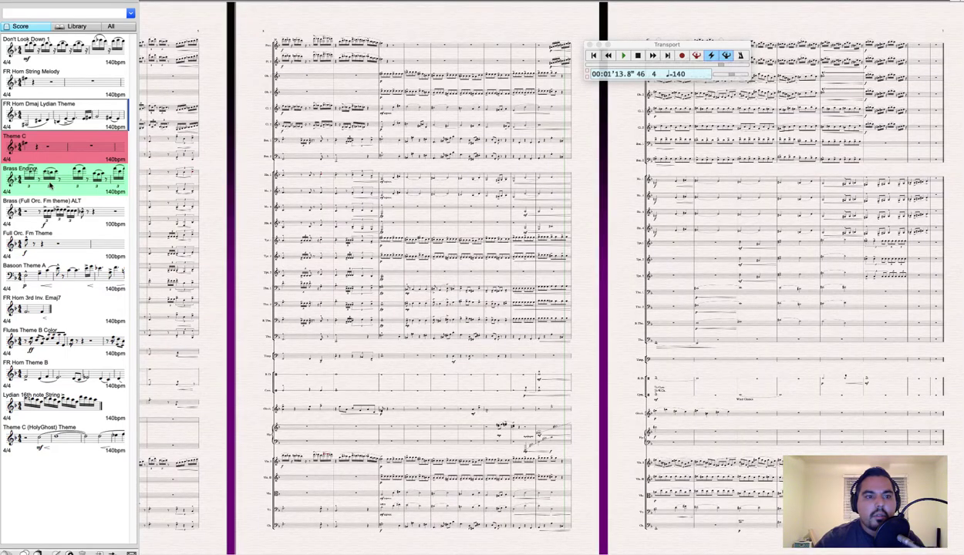
pyautogui.doubleClick(58, 139)
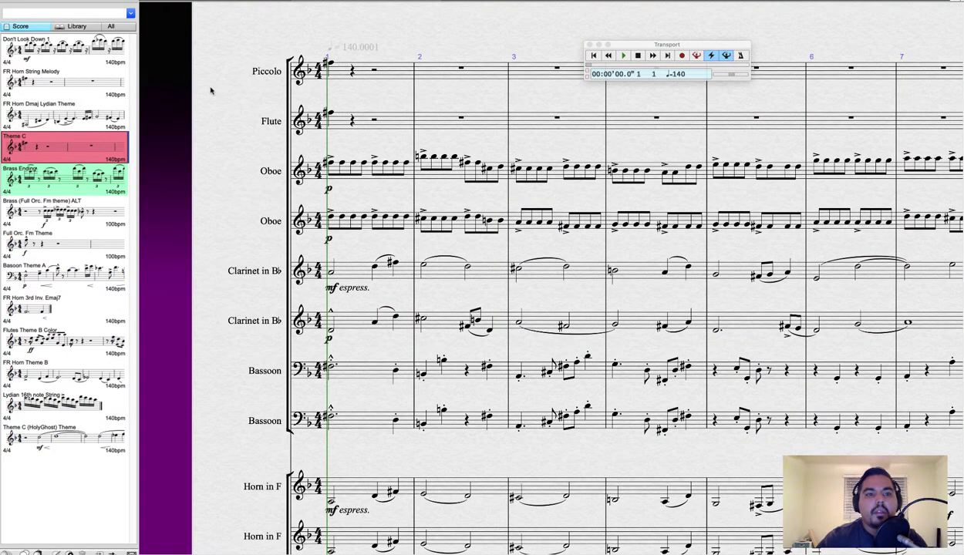
# - Zoom and scroll the Theme C idea until its whole page fits the window
pyautogui.press('super+minus')
pyautogui.scroll(-8, 485, 216)
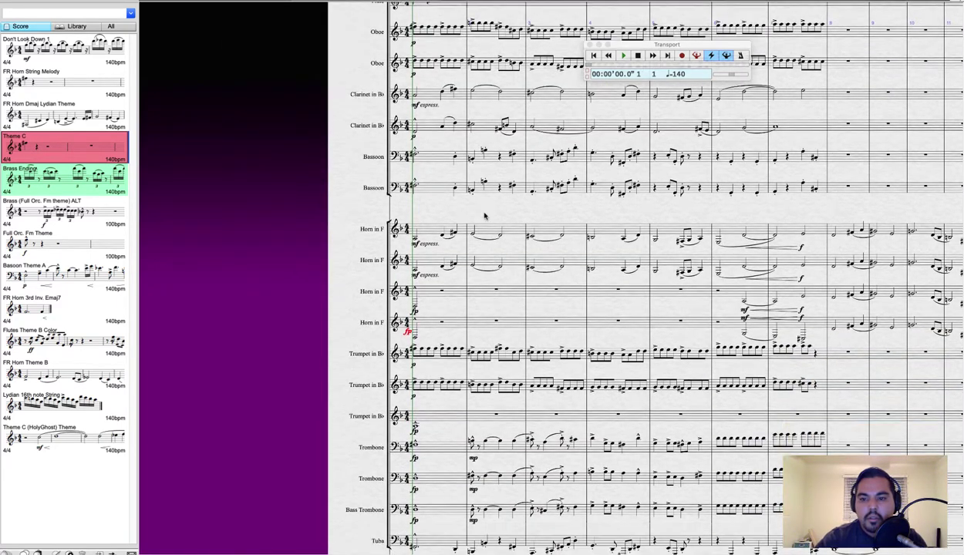
pyautogui.scroll(-3, 484, 216)
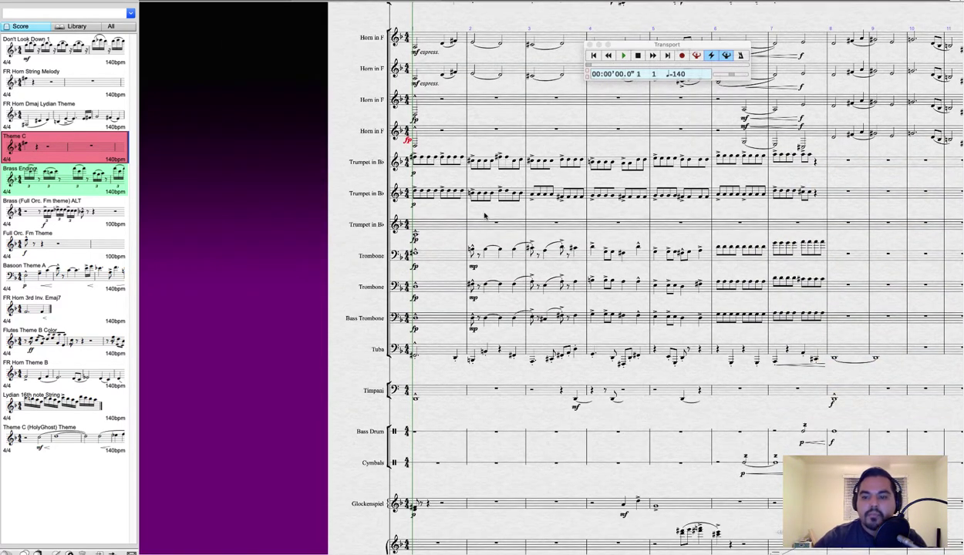
pyautogui.press('super+minus')
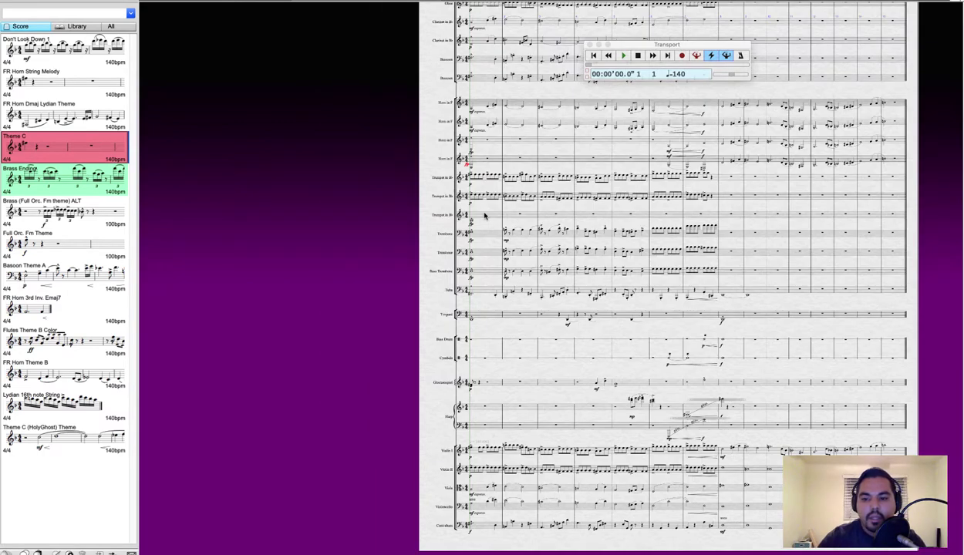
pyautogui.scroll(2, 561, 224)
pyautogui.scroll(1, 560, 224)
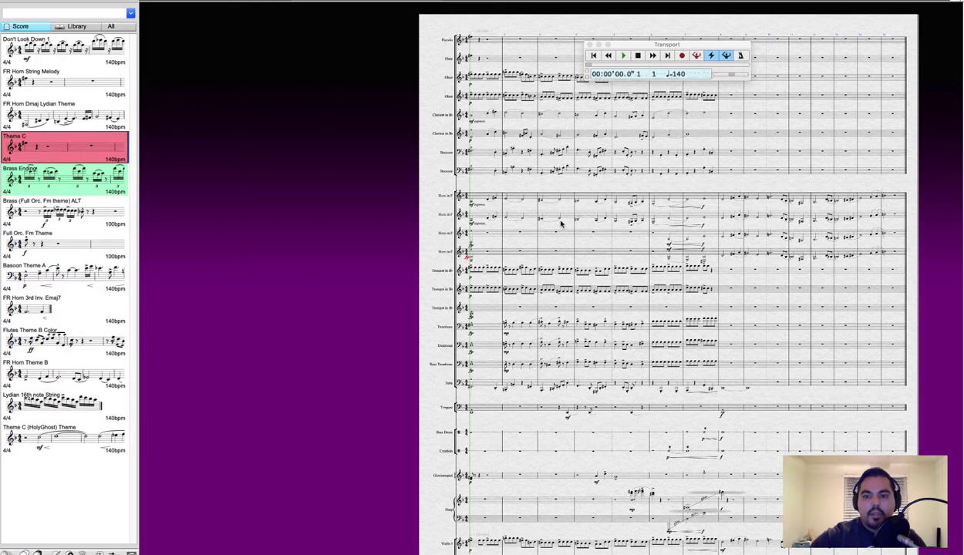
pyautogui.press('super+minus')
pyautogui.press('super+equal')
pyautogui.press('super+minus')
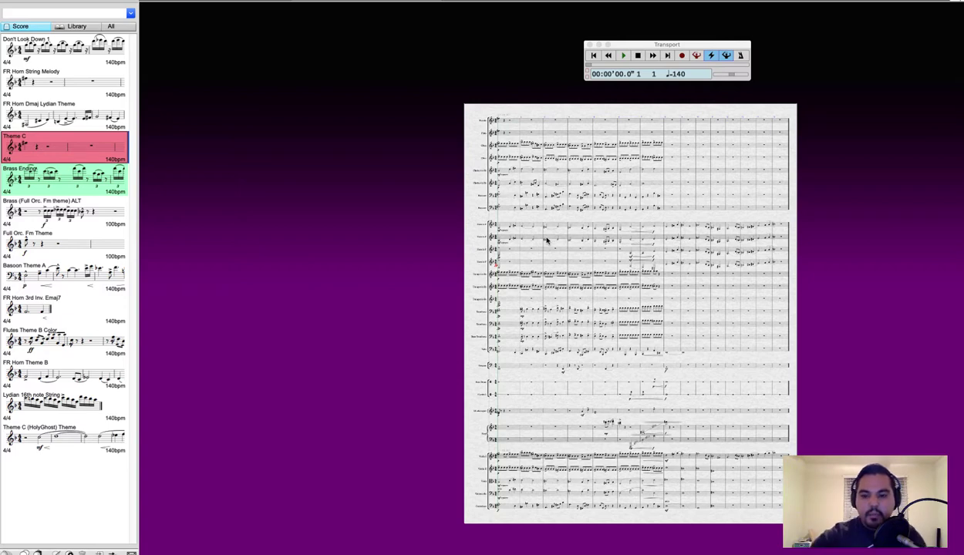
# - Play Theme C to bar 14, then compare the All and Score idea lists
pyautogui.press('space')
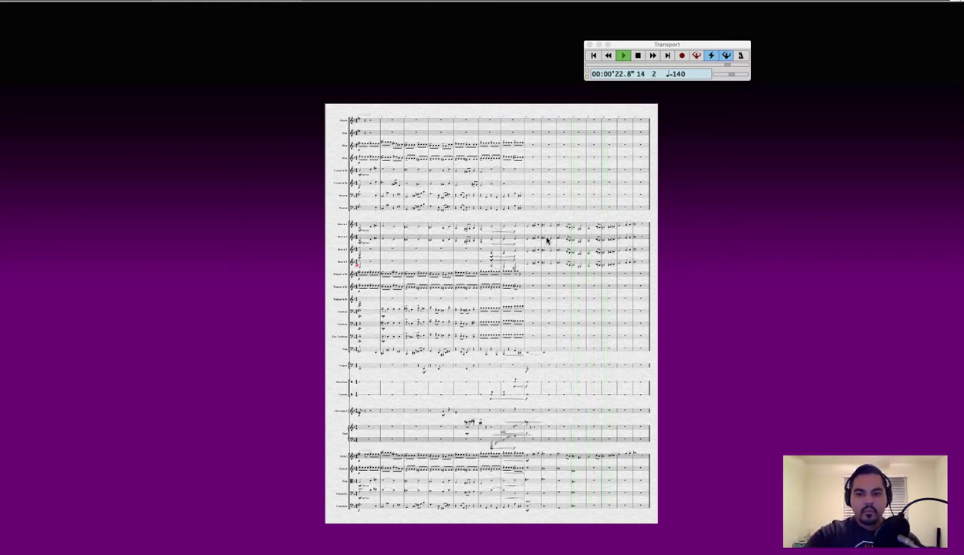
pyautogui.press('super+alt+i')
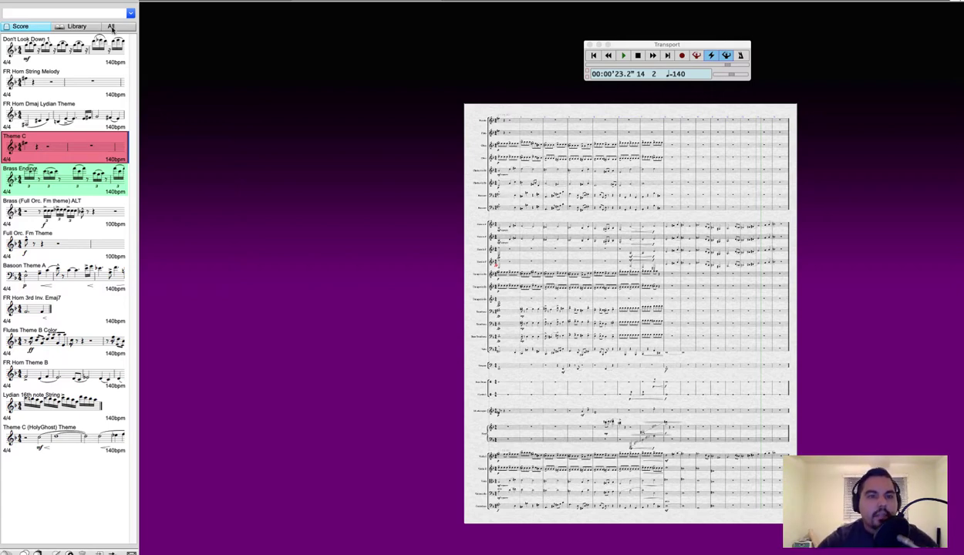
pyautogui.click(112, 28)
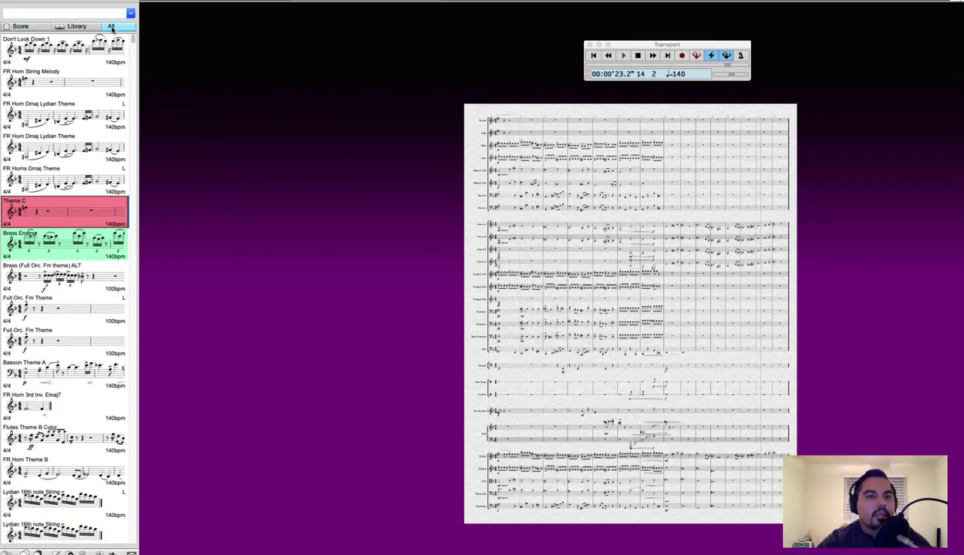
pyautogui.click(39, 27)
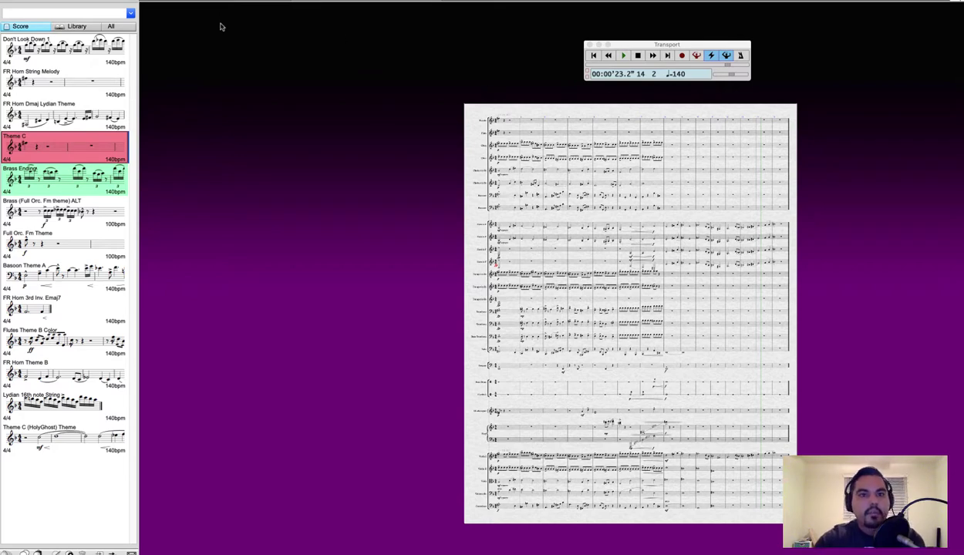
# - Back in the full score, select the woodwind passage and capture it as idea Don't Look Down 2
pyautogui.click(250, 26)
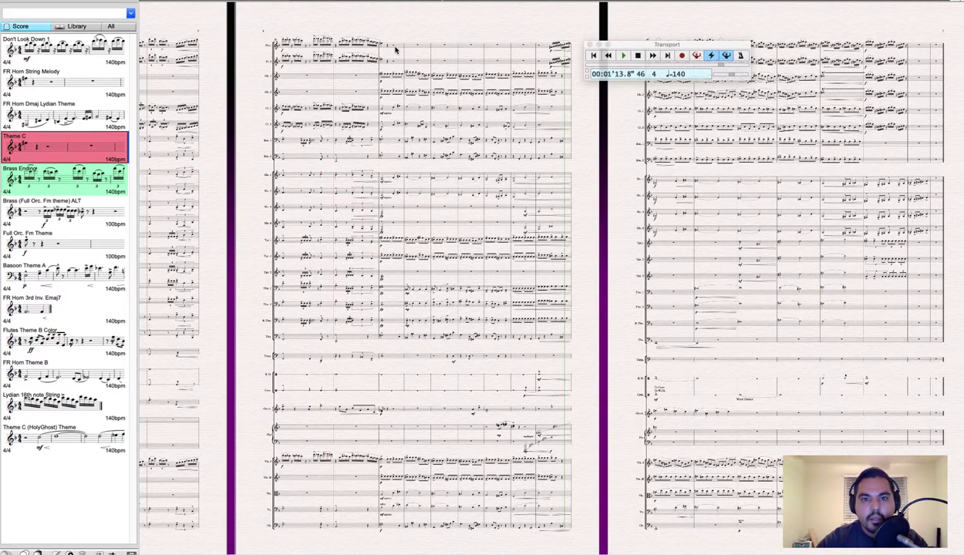
pyautogui.click(389, 48)
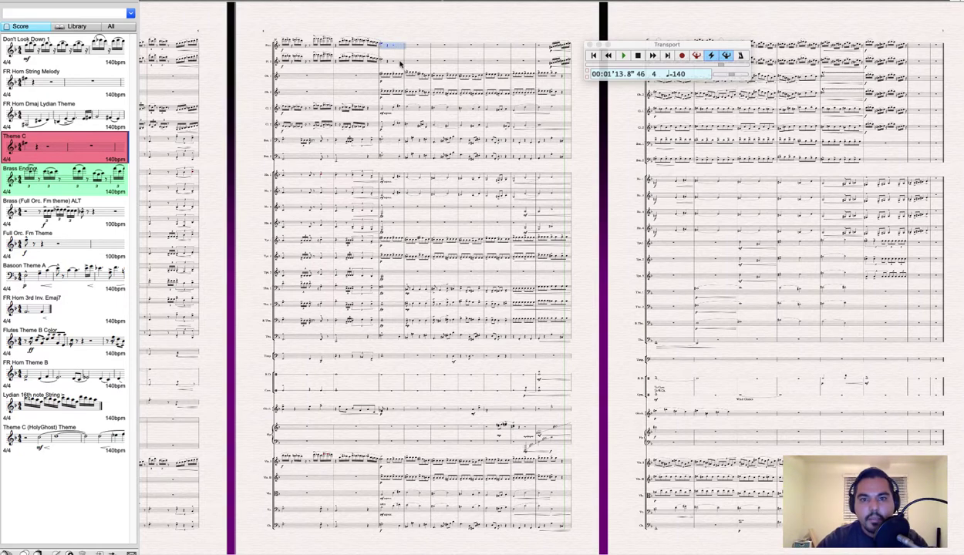
pyautogui.keyDown('shift'); pyautogui.click(568, 158); pyautogui.keyUp('shift')
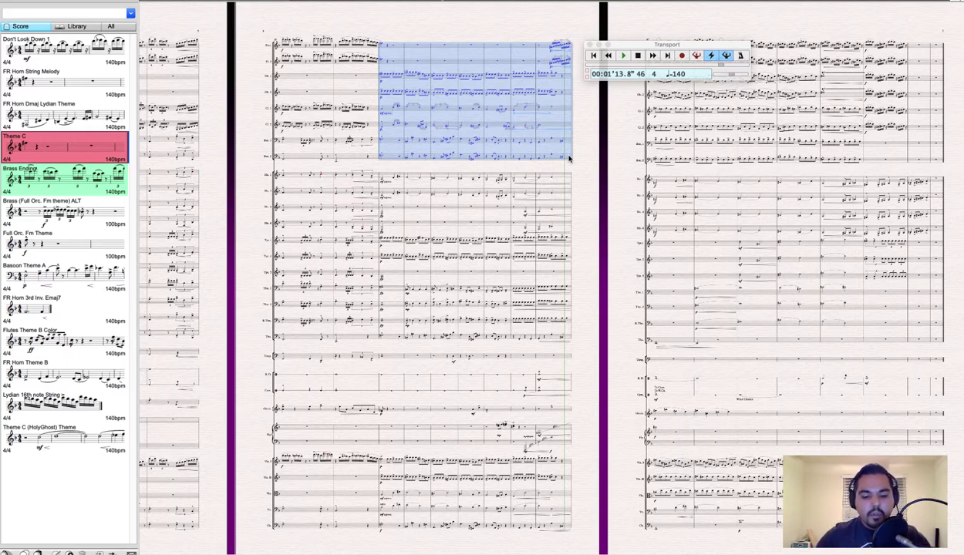
pyautogui.hotkey('shift', 'i')
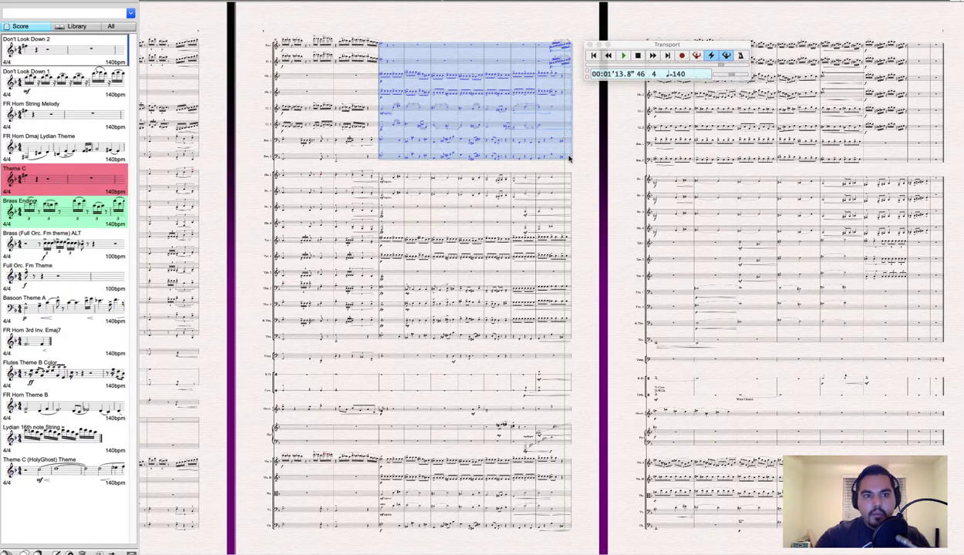
pyautogui.scroll(-1, 378, 56)
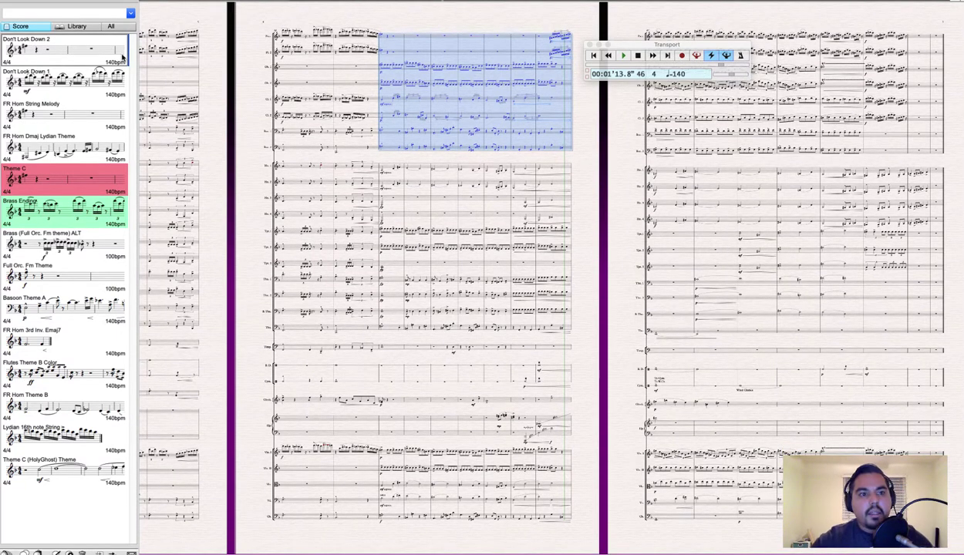
# - Rename the Don't Look Down 2 idea to 'trash' via Edit Idea Info
pyautogui.rightClick(91, 59)
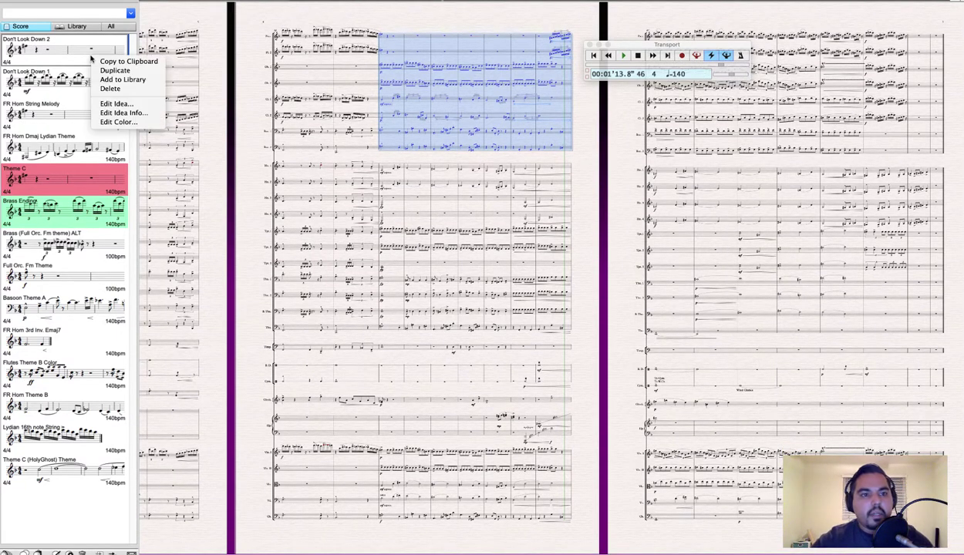
pyautogui.click(116, 114)
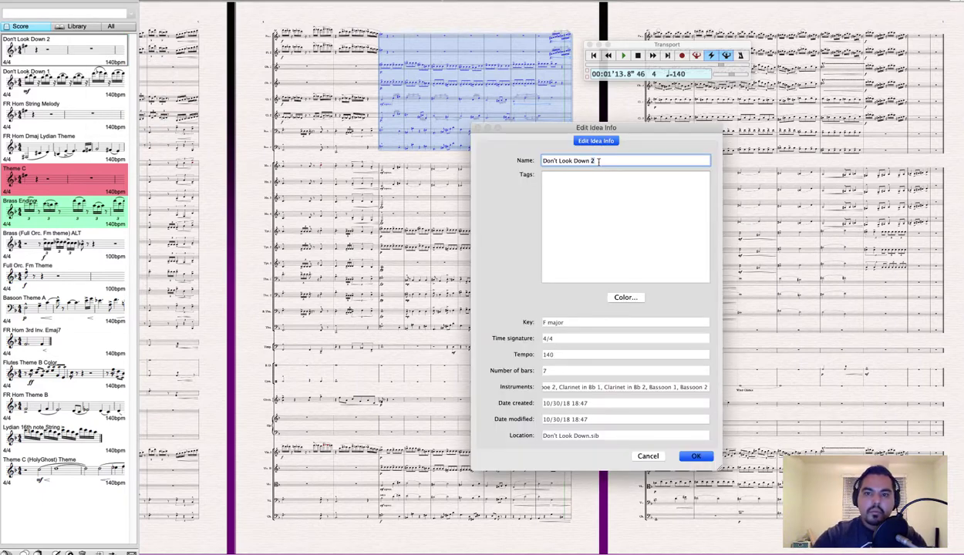
pyautogui.tripleClick(598, 160)
pyautogui.write('trash')
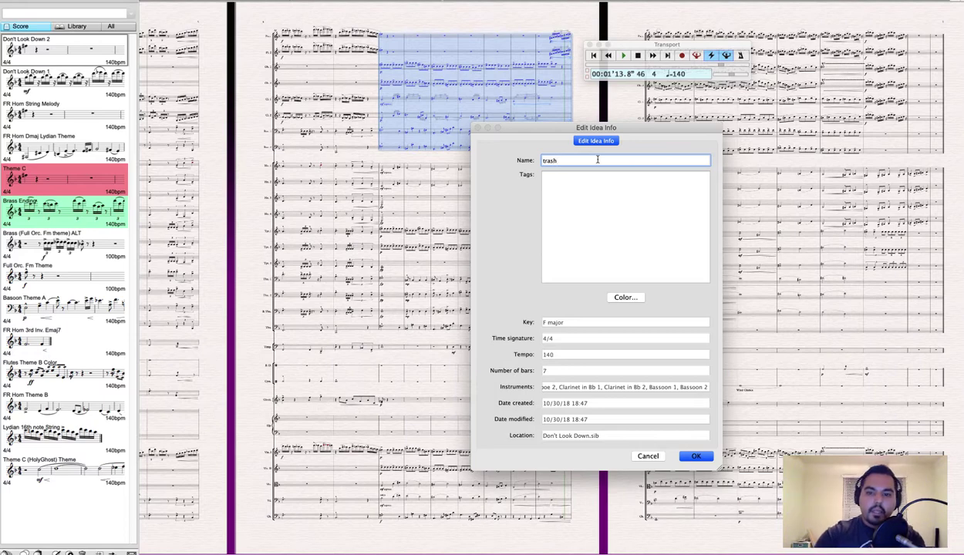
pyautogui.press('Return')
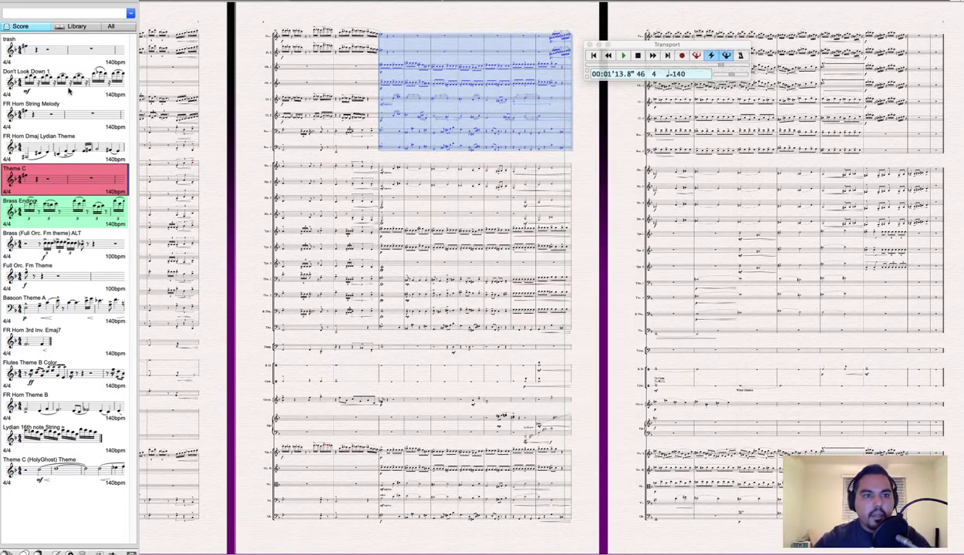
# - Open Edit Color for the trash idea and close it without changing the colour
pyautogui.rightClick(67, 61)
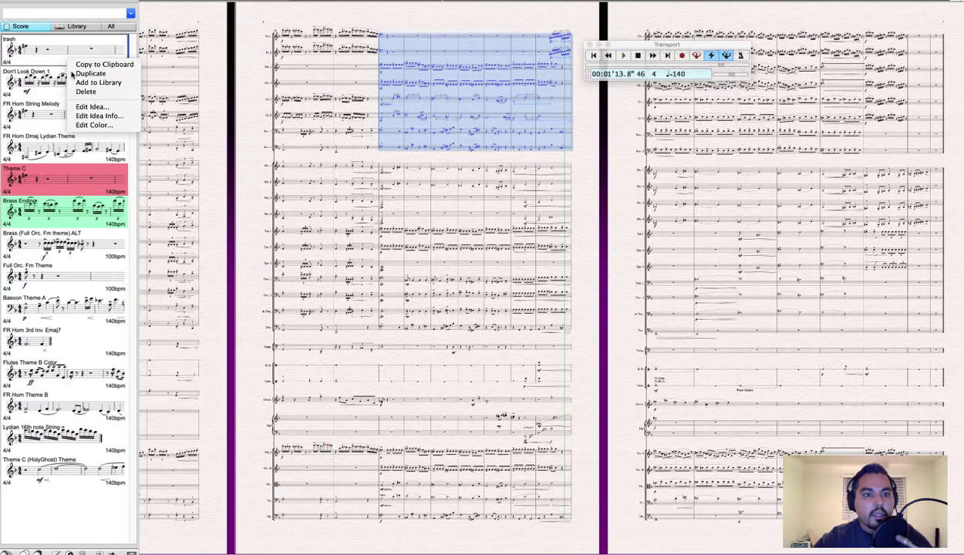
pyautogui.click(87, 125)
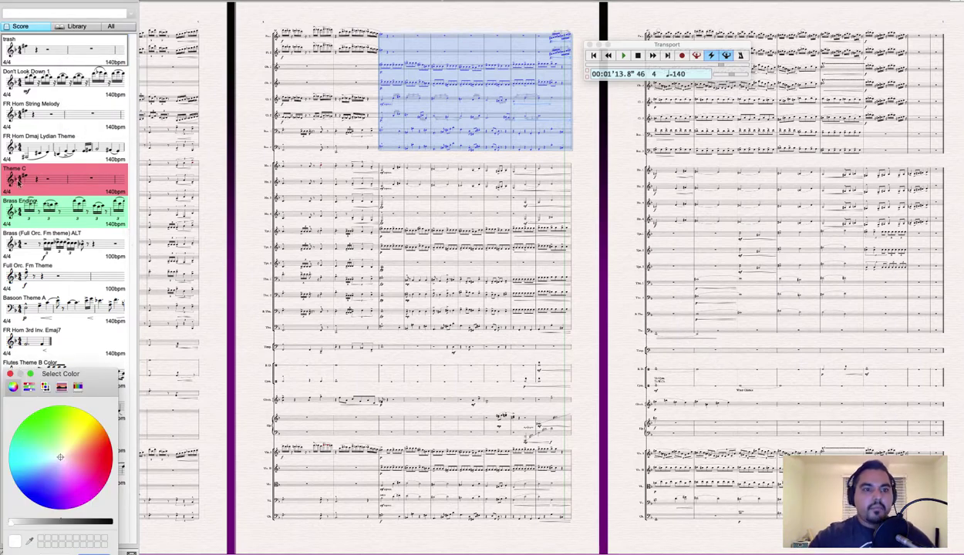
pyautogui.click(9, 374)
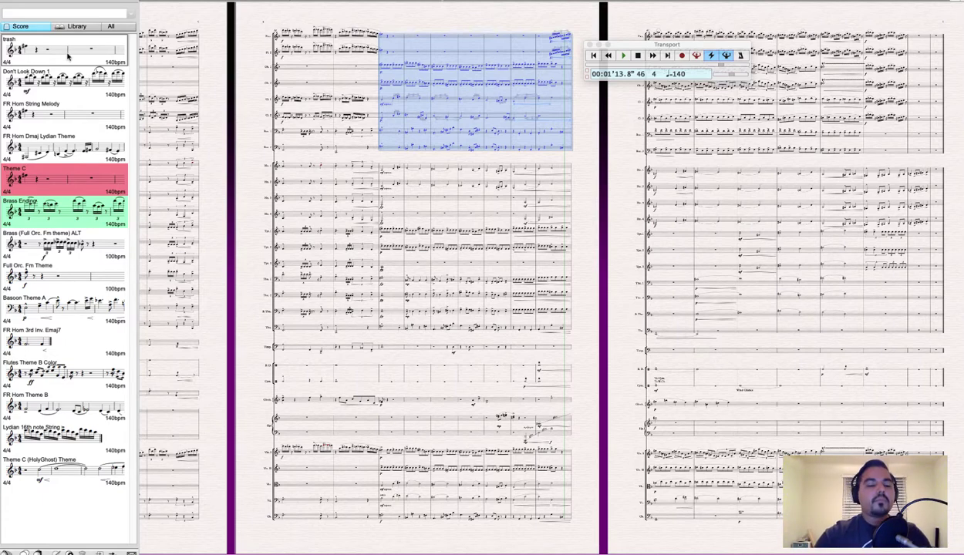
# - Add the trash idea to the shared idea library
pyautogui.rightClick(67, 57)
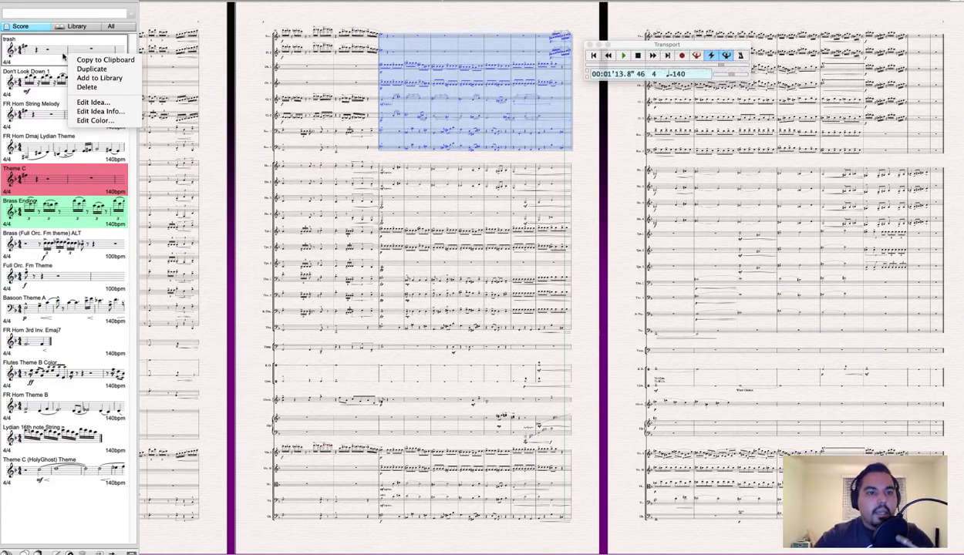
pyautogui.click(43, 47)
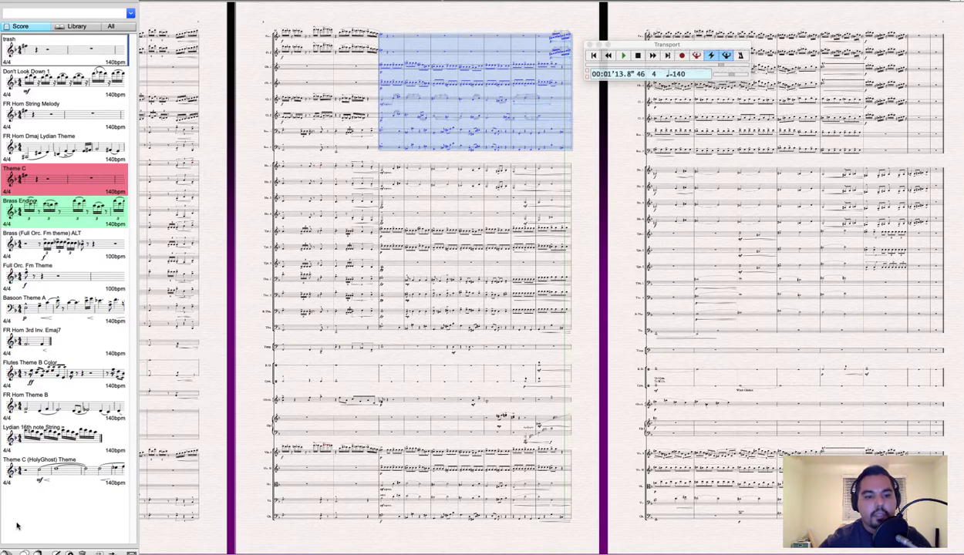
pyautogui.rightClick(83, 59)
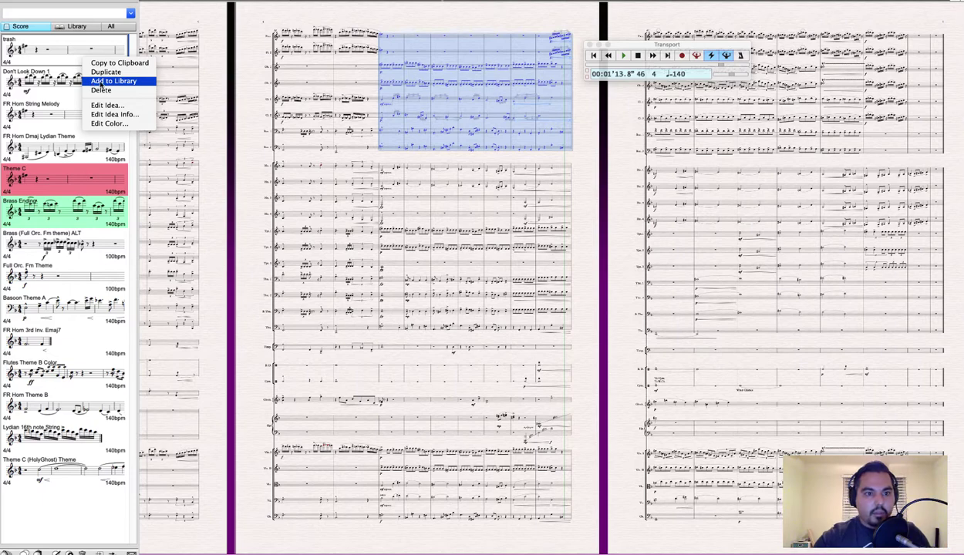
pyautogui.click(100, 81)
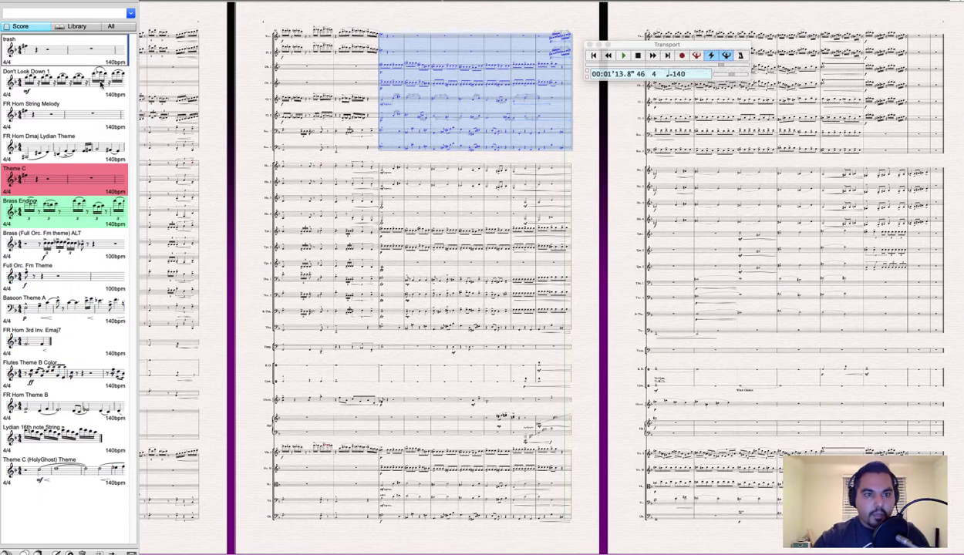
# - In the Library list, open the trash idea to check its woodwind bars, then close it
pyautogui.click(76, 27)
pyautogui.scroll(-3, 60, 74)
pyautogui.scroll(-15, 60, 75)
pyautogui.scroll(-10, 59, 75)
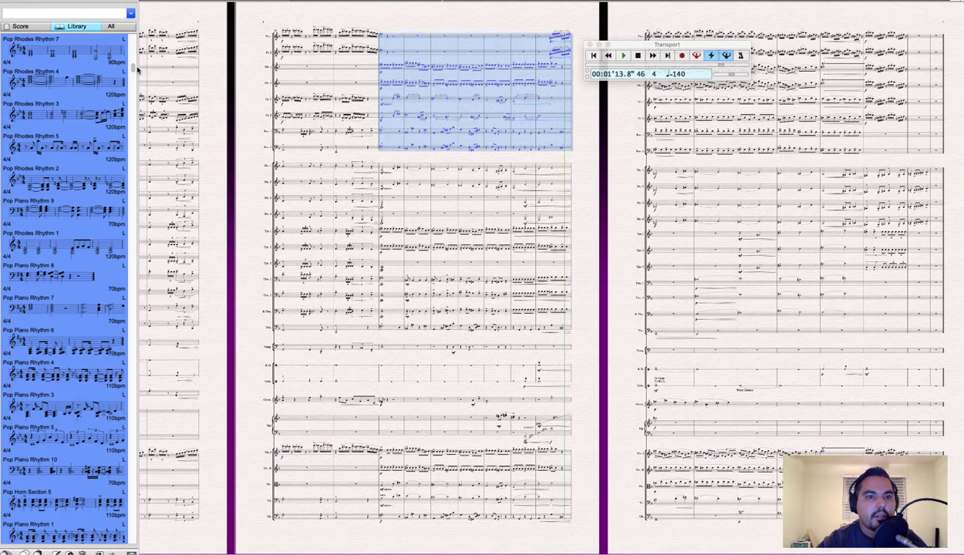
pyautogui.scroll(-15, 129, 77)
pyautogui.scroll(20, 27, 265)
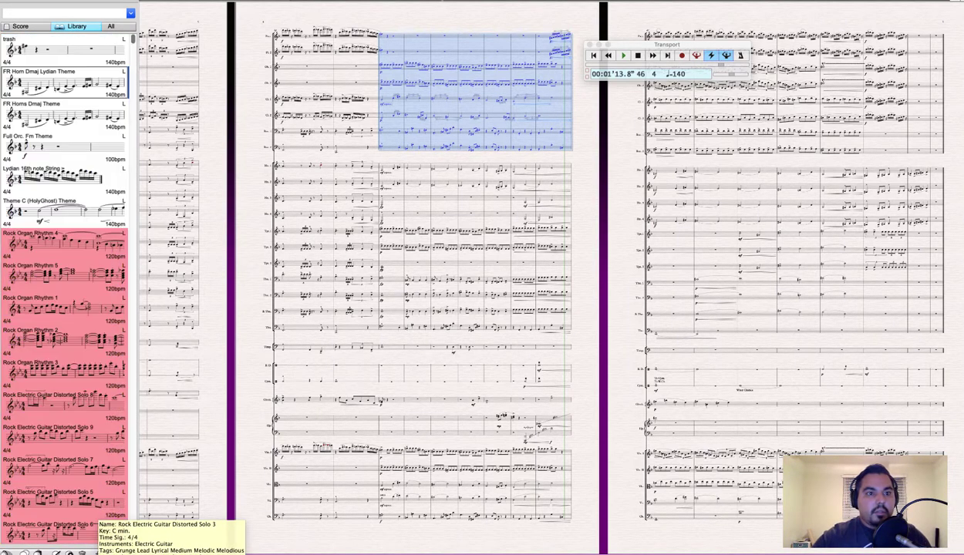
pyautogui.doubleClick(48, 46)
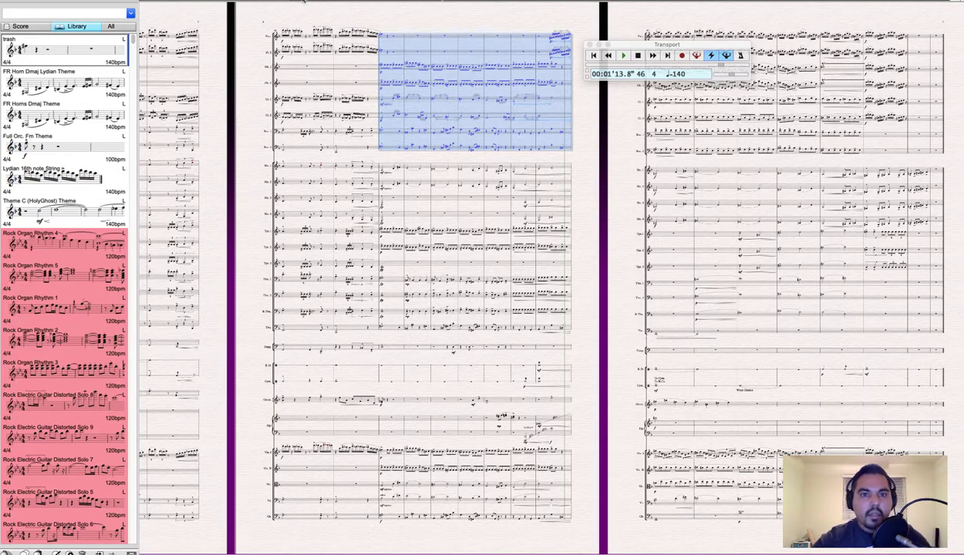
pyautogui.scroll(-5, 248, 260)
pyautogui.scroll(2, 248, 259)
pyautogui.scroll(3, 248, 260)
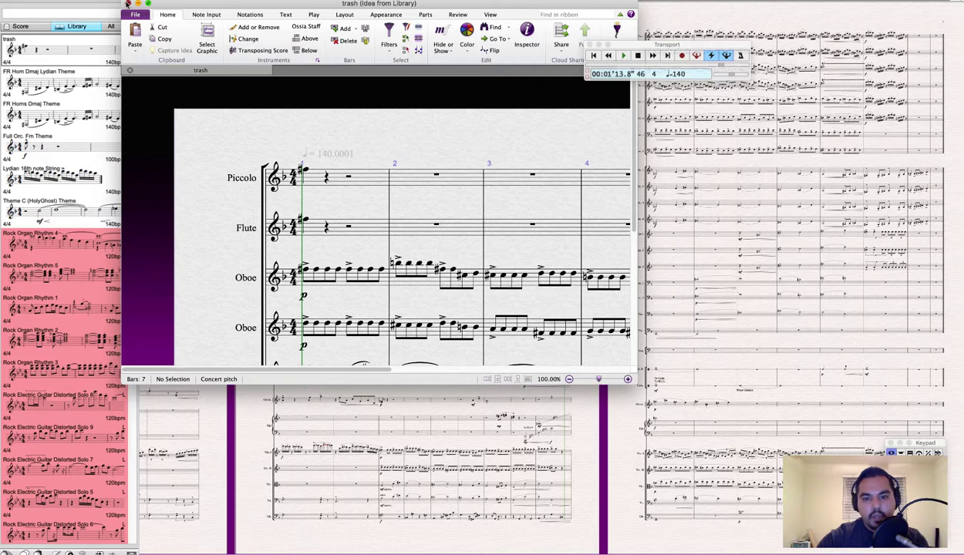
pyautogui.click(128, 4)
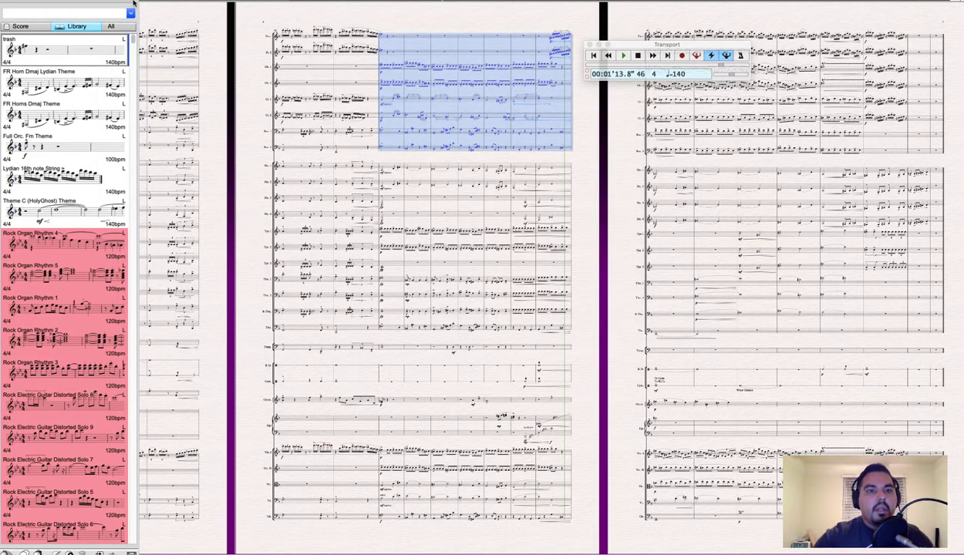
# - Delete the trash idea from the Score ideas list, confirm, and clear the passage selection
pyautogui.click(23, 29)
pyautogui.rightClick(51, 62)
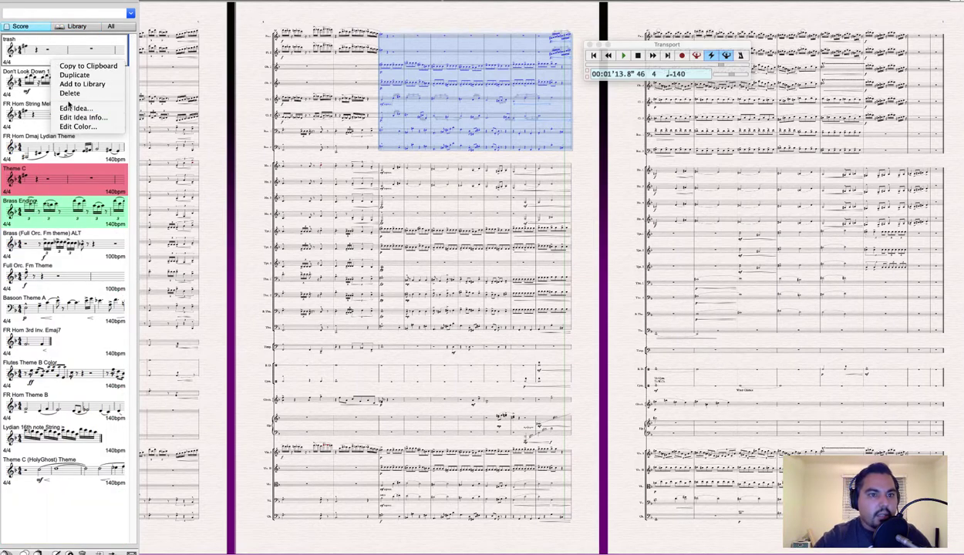
pyautogui.click(64, 68)
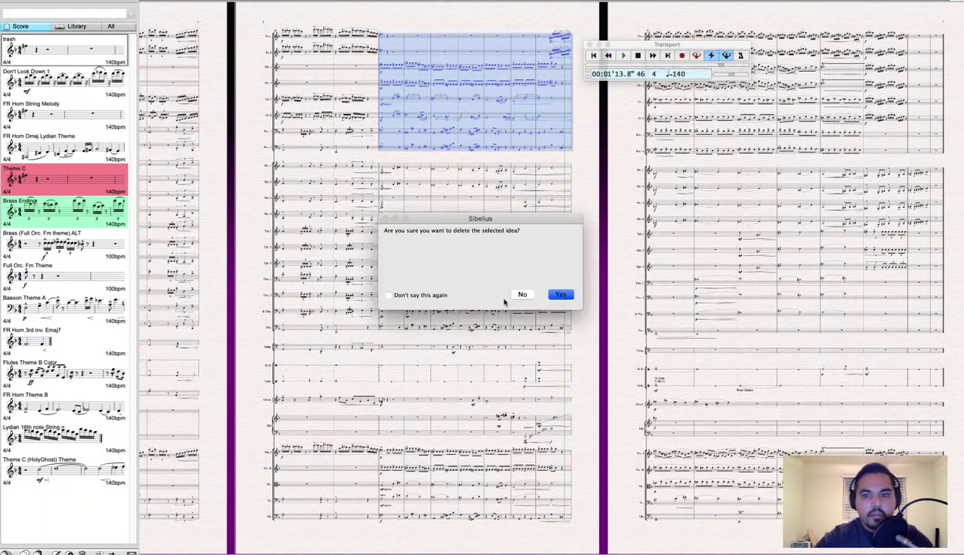
pyautogui.click(561, 296)
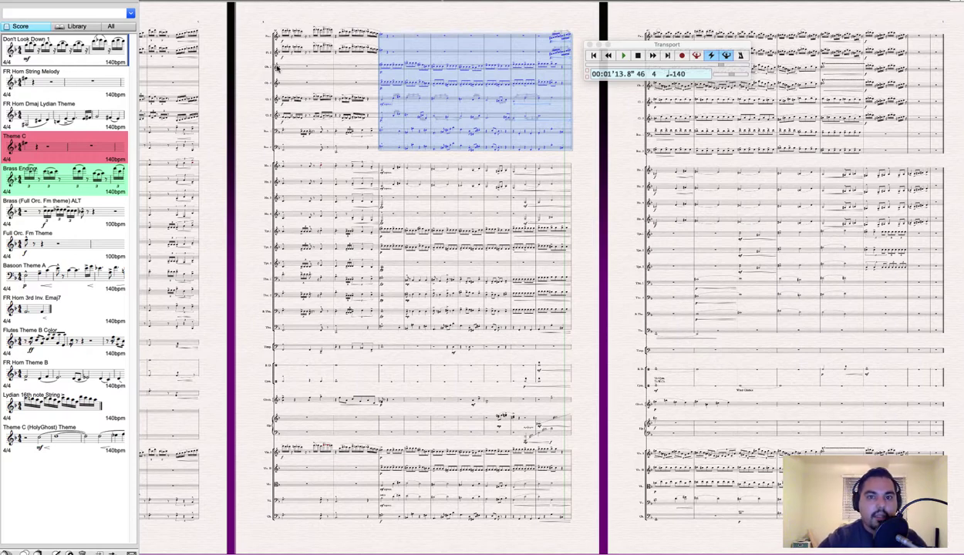
pyautogui.click(463, 22)
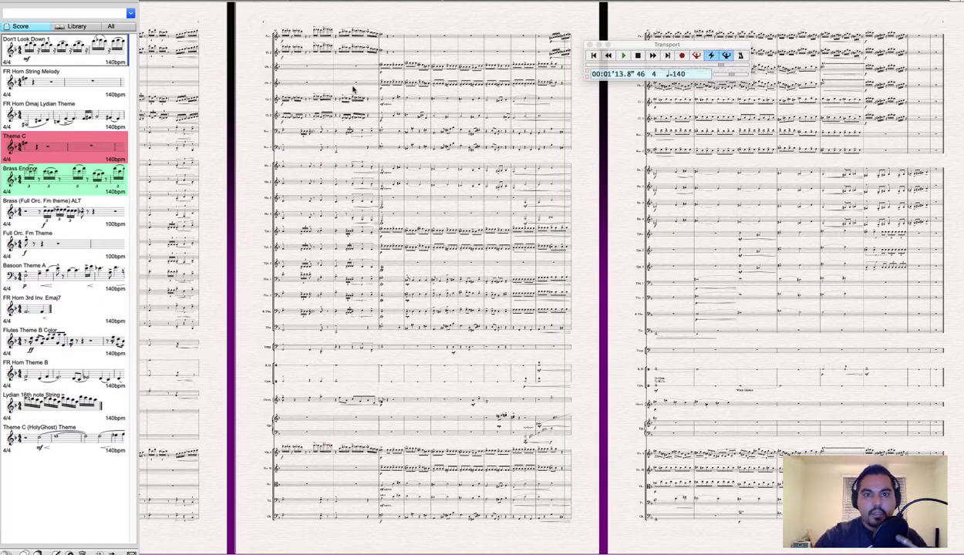
# - Toggle to single-page view and back, then play the whole score from the beginning
pyautogui.press('super+grave')
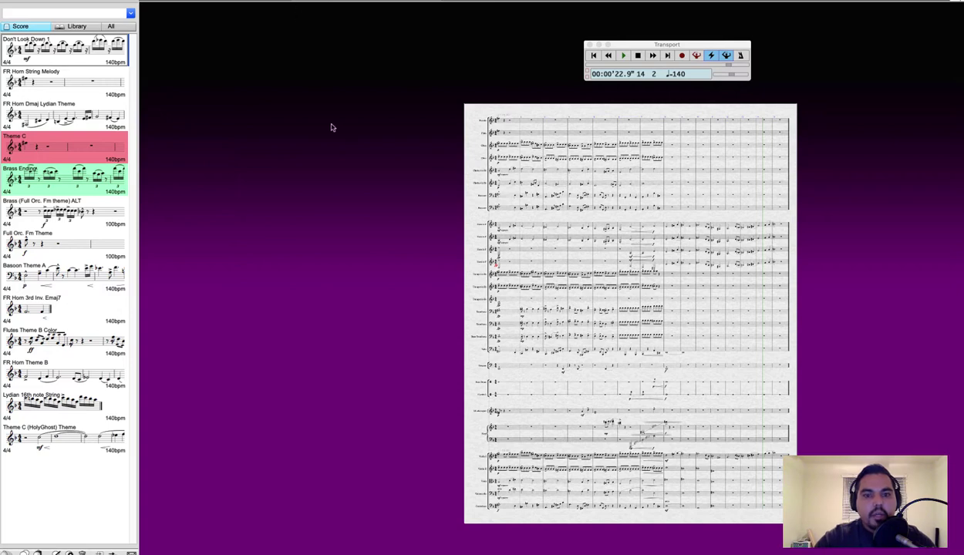
pyautogui.press('super+grave')
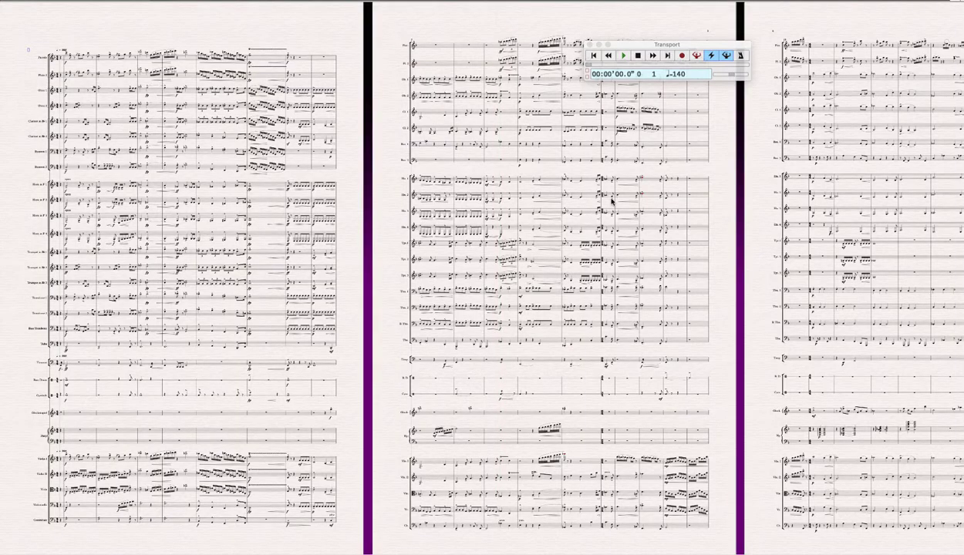
pyautogui.press('space')
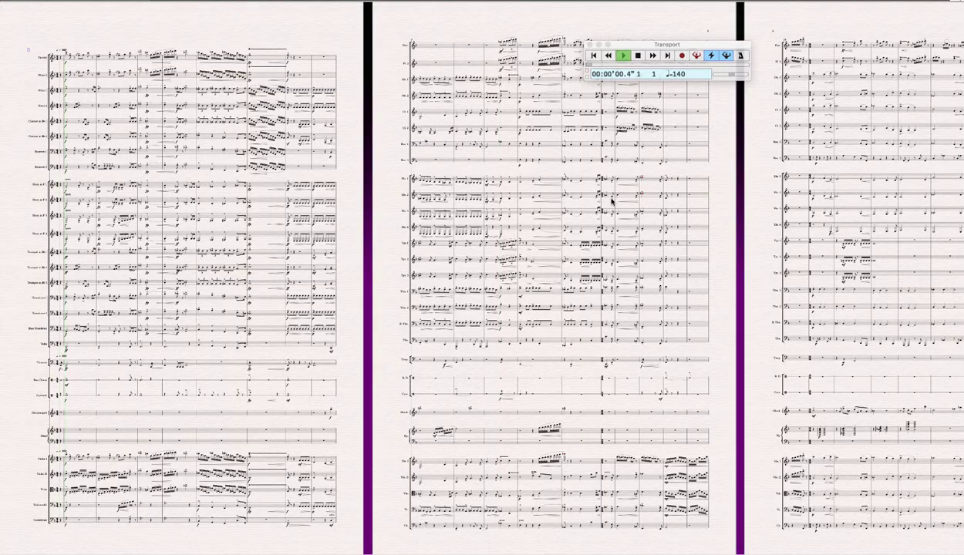